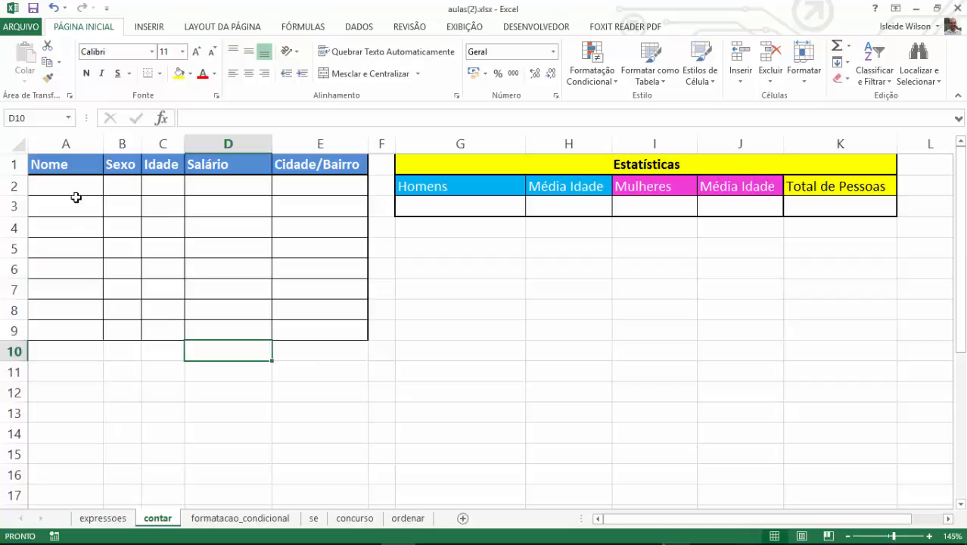
- Fill cells A2 to A5 of the Nome column with the first four people's first names in capitals
{"action": "left_click", "coordinate": [75, 185]}
{"action": "mouse_move", "coordinate": [75, 185]}
{"action": "left_mouse_down"}
{"action": "mouse_move", "coordinate": [200, 195]}
{"action": "mouse_move", "coordinate": [324, 302]}
{"action": "mouse_move", "coordinate": [324, 329]}
{"action": "left_mouse_up"}
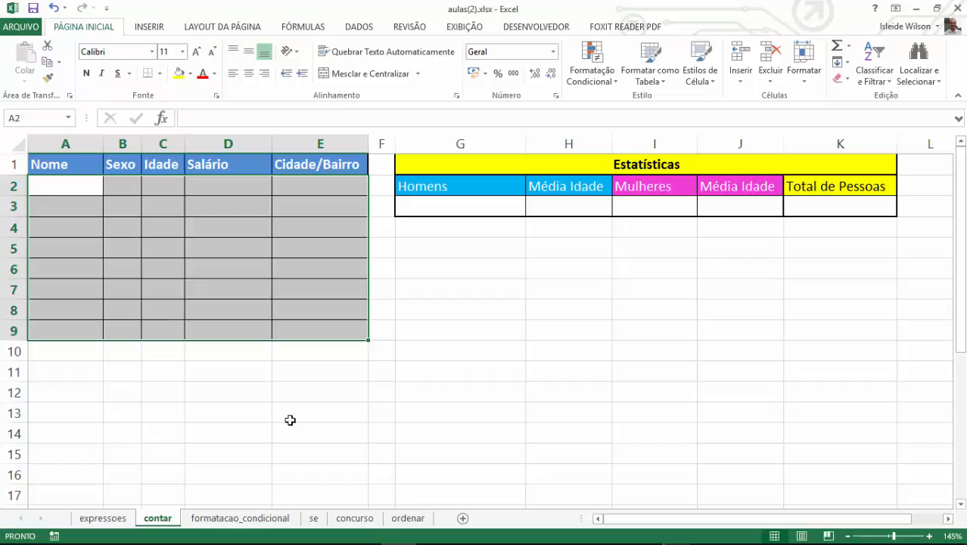
{"action": "left_click", "coordinate": [85, 189]}
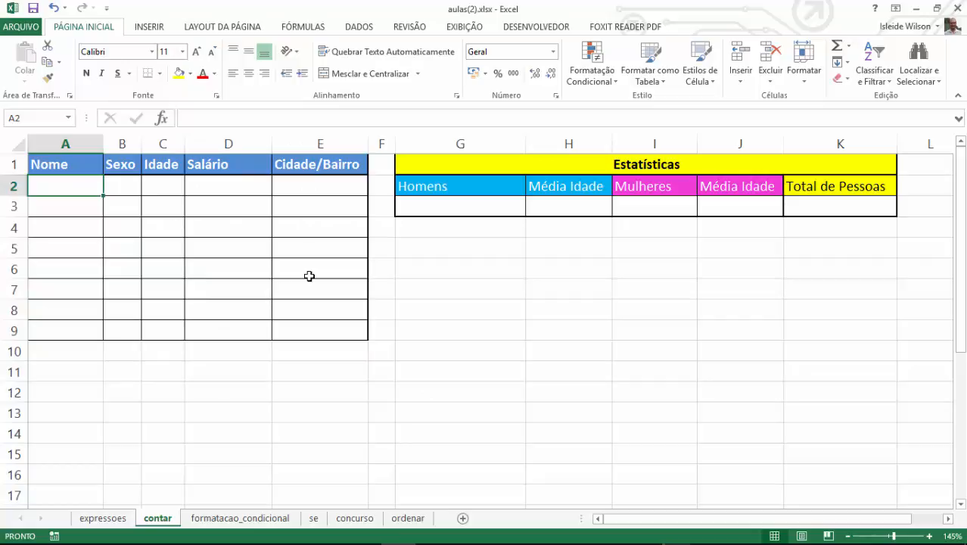
{"action": "type", "text": "JOAO"}
{"action": "key", "text": "Return"}
{"action": "type", "text": "MARIA"}
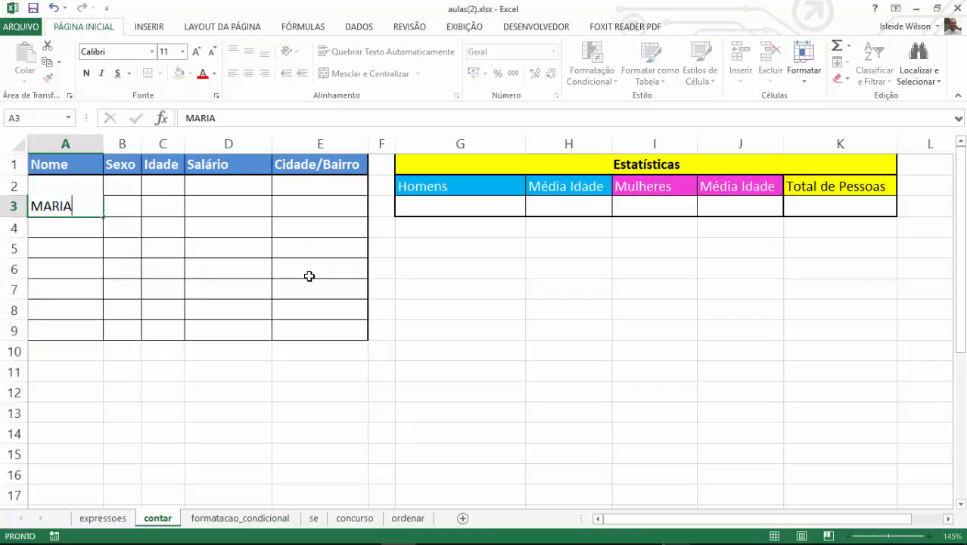
{"action": "key", "text": "Return"}
{"action": "type", "text": "JOAQUINA"}
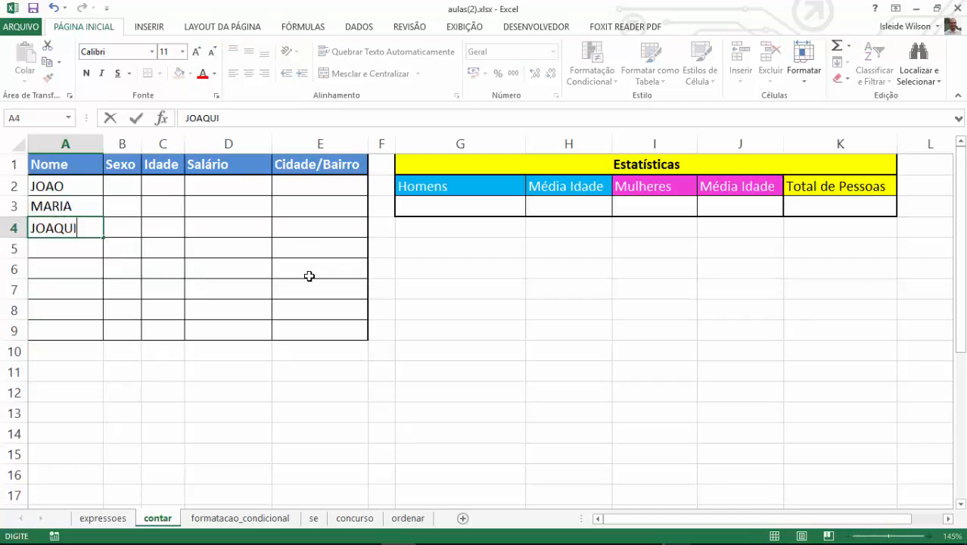
{"action": "key", "text": "Return"}
{"action": "type", "text": "JOSE"}
{"action": "key", "text": "Return"}
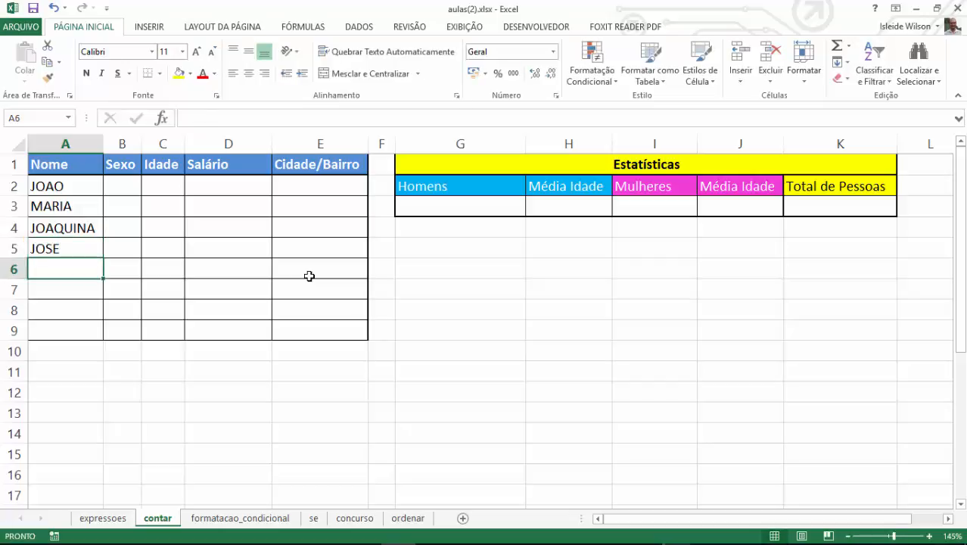
- Fill cells A6 to A9 of the Nome column with the remaining four people's first names in capitals
{"action": "type", "text": "JORGE"}
{"action": "key", "text": "Return"}
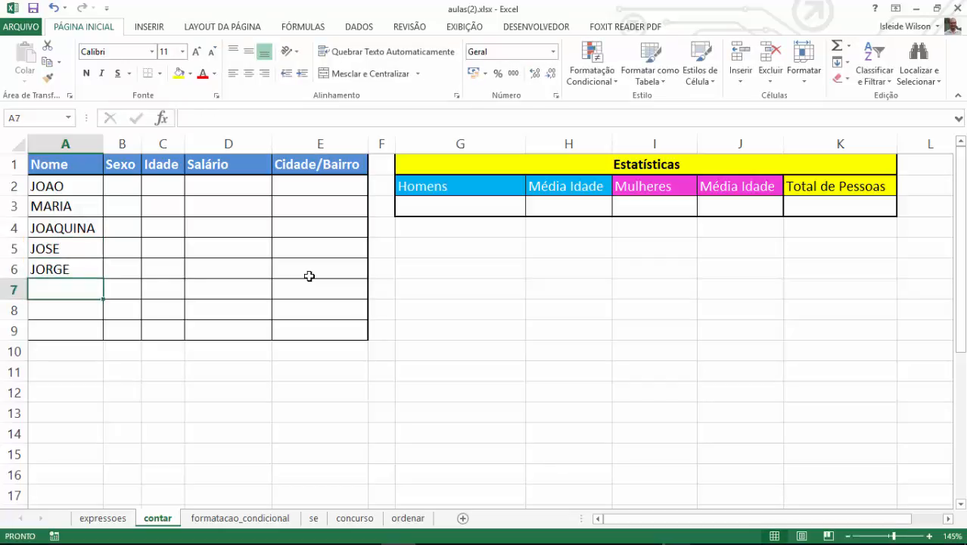
{"action": "type", "text": "JERONIMO"}
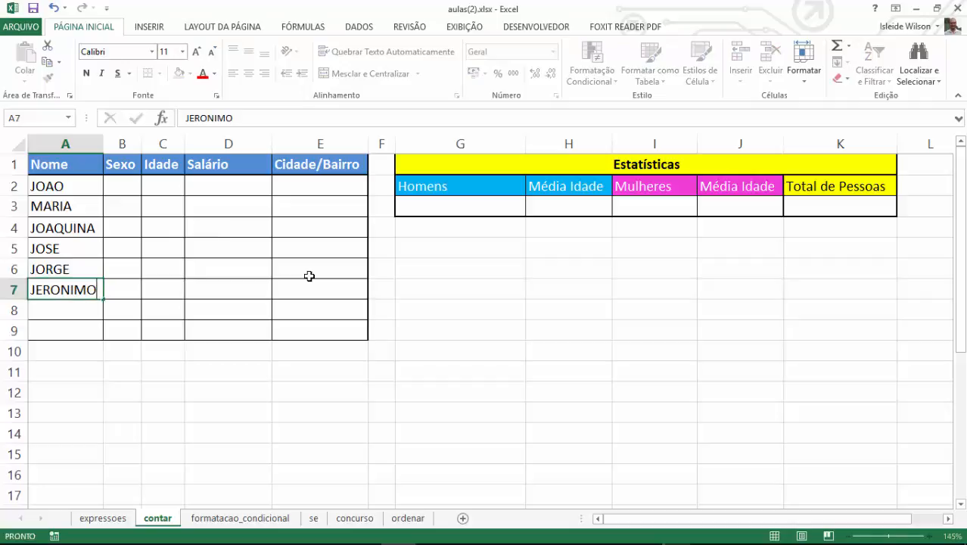
{"action": "key", "text": "Return"}
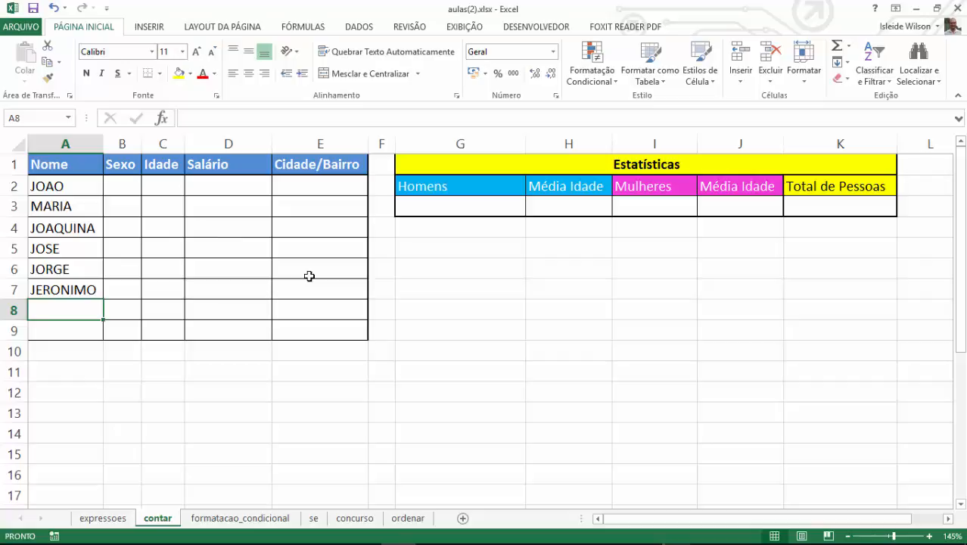
{"action": "type", "text": "PAULO"}
{"action": "key", "text": "Return"}
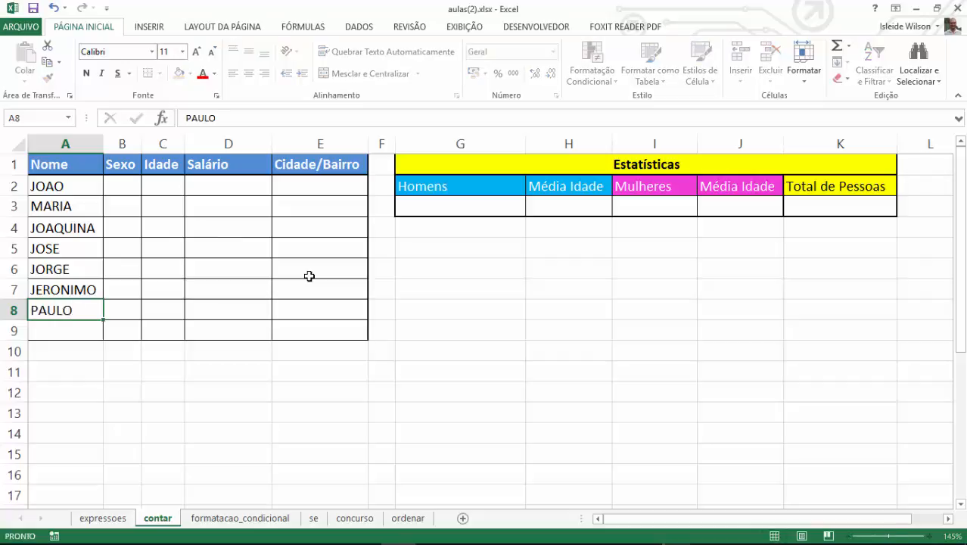
{"action": "type", "text": "TADEU"}
{"action": "key", "text": "Return"}
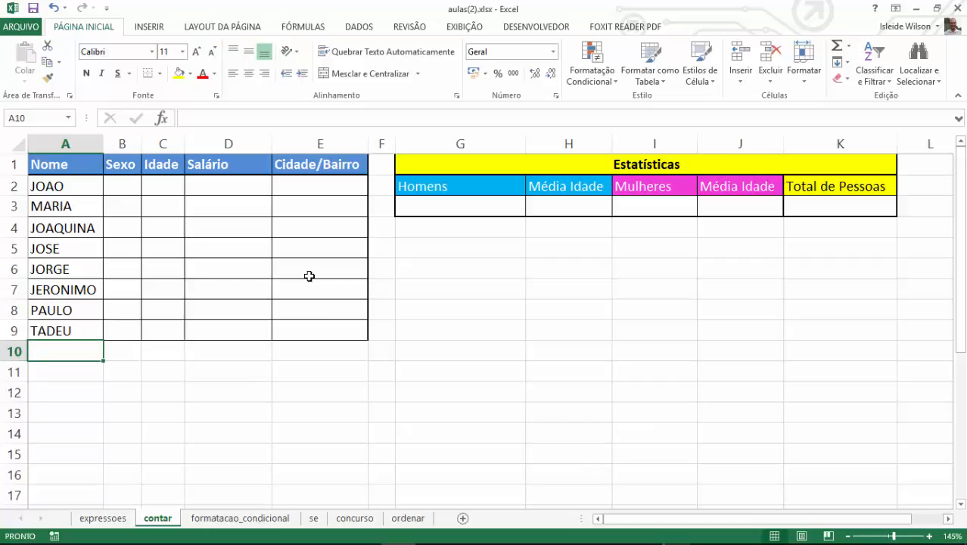
- Enter M, F, F and M in cells B2 to B5 of the Sexo column
{"action": "key", "text": "Up"}
{"action": "key", "text": "Up"}
{"action": "left_click", "coordinate": [134, 185]}
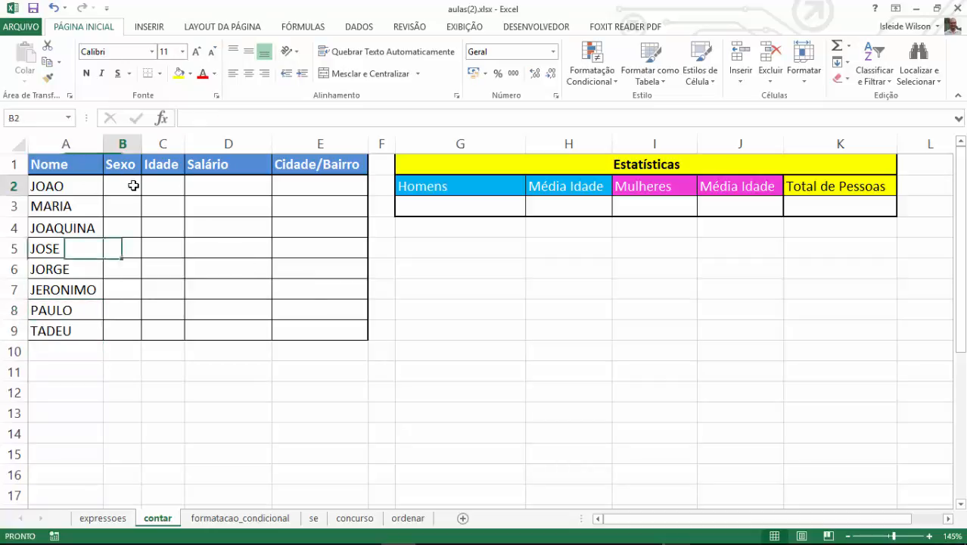
{"action": "type", "text": "M"}
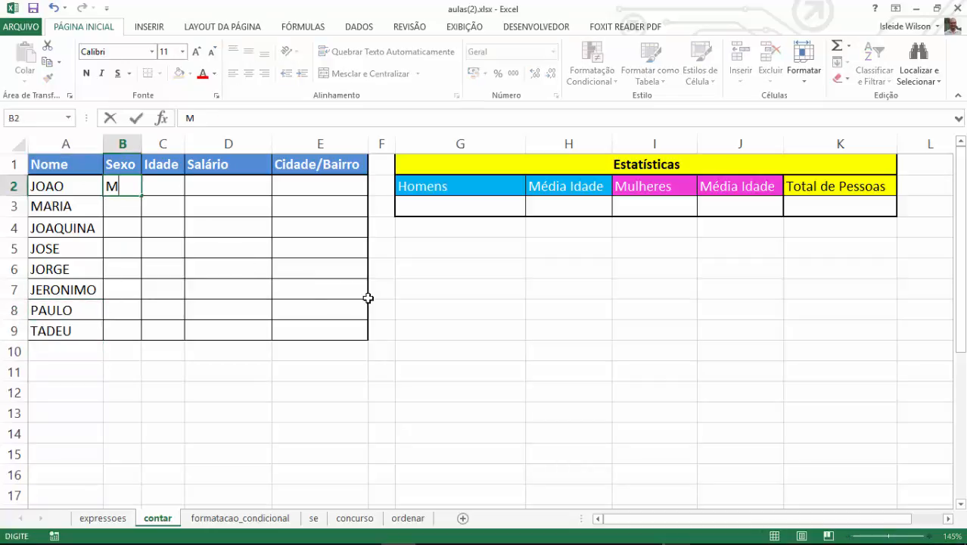
{"action": "key", "text": "Return"}
{"action": "type", "text": "F"}
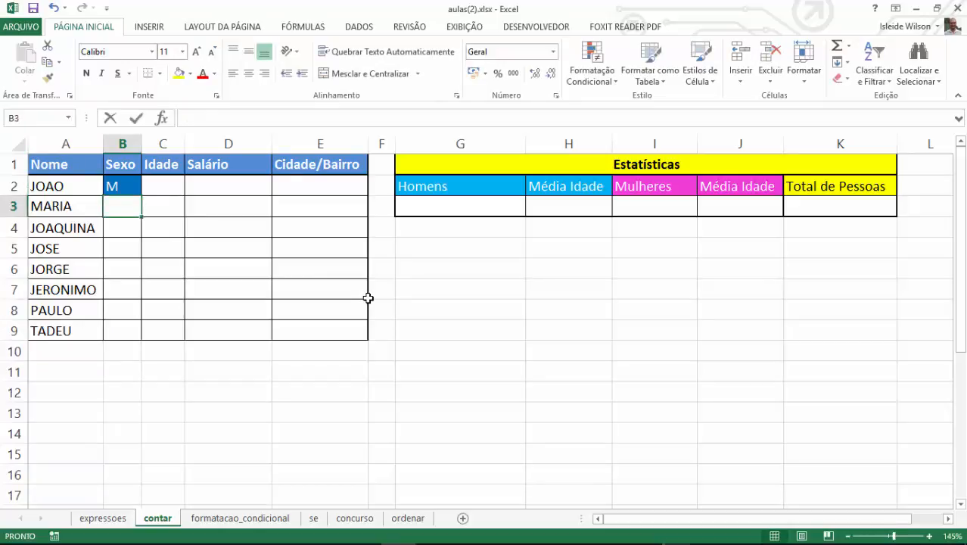
{"action": "key", "text": "Return"}
{"action": "type", "text": "F"}
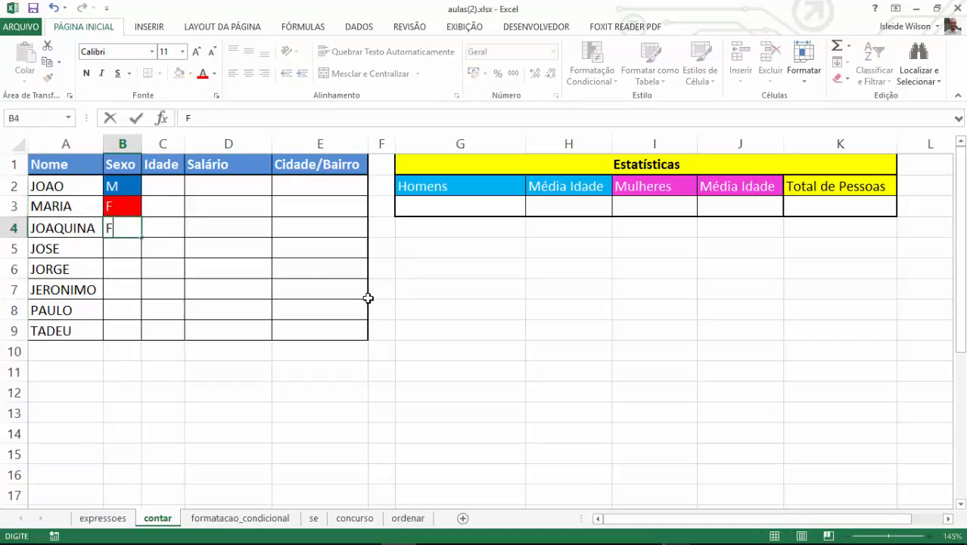
{"action": "key", "text": "Return"}
{"action": "type", "text": "M"}
{"action": "key", "text": "Return"}
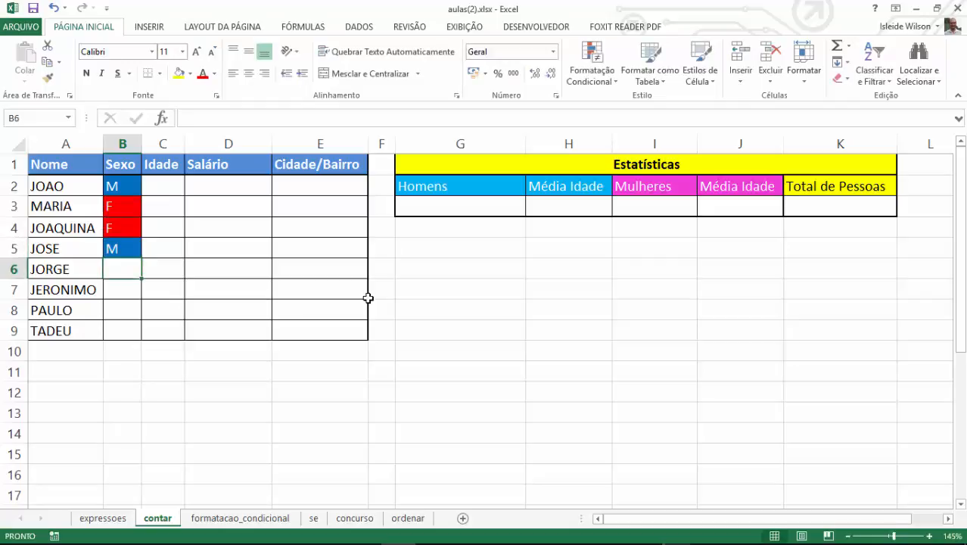
- Enter M in cells B6 and B7 of the Sexo column
{"action": "type", "text": "M"}
{"action": "key", "text": "Return"}
{"action": "type", "text": "M"}
{"action": "key", "text": "Return"}
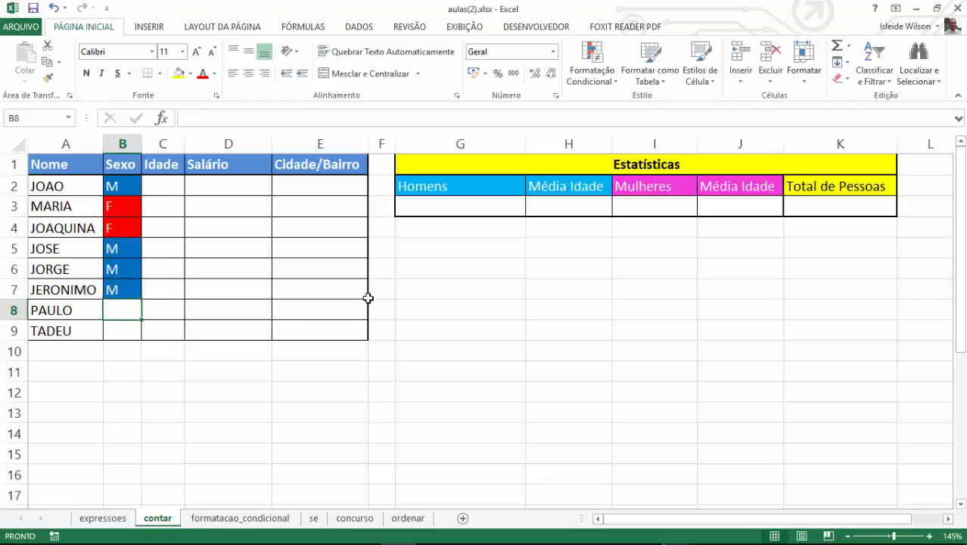
- Replace the name in cell A8 with its feminine form in capitals
{"action": "key", "text": "Left"}
{"action": "type", "text": "Oyk"}
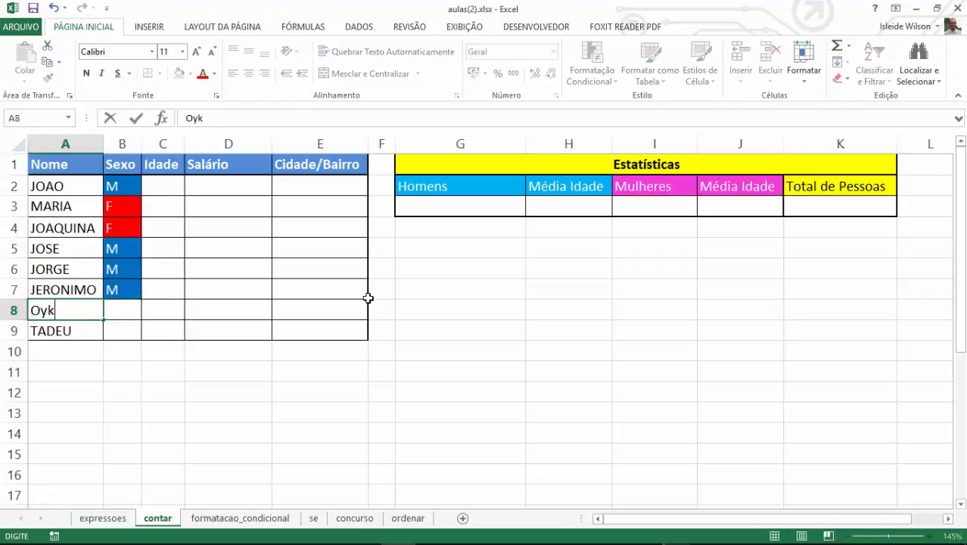
{"action": "key", "text": "BackSpace"}
{"action": "key", "text": "BackSpace"}
{"action": "key", "text": "BackSpace"}
{"action": "type", "text": "pau"}
{"action": "key", "text": "BackSpace"}
{"action": "key", "text": "BackSpace"}
{"action": "key", "text": "BackSpace"}
{"action": "type", "text": "PAULA"}
{"action": "key", "text": "Tab"}
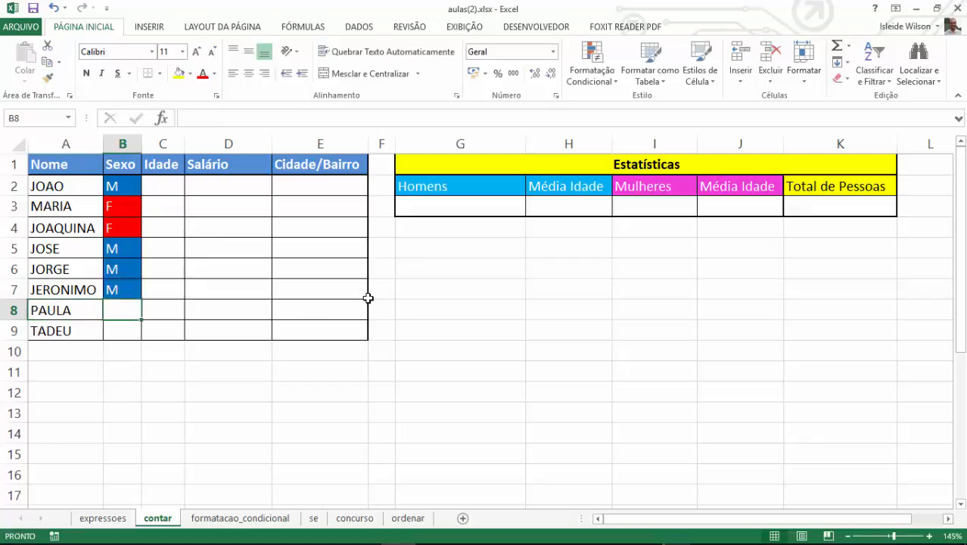
- Complete the Sexo column with F in cell B8 and M in cell B9
{"action": "type", "text": "F"}
{"action": "key", "text": "Return"}
{"action": "type", "text": "M"}
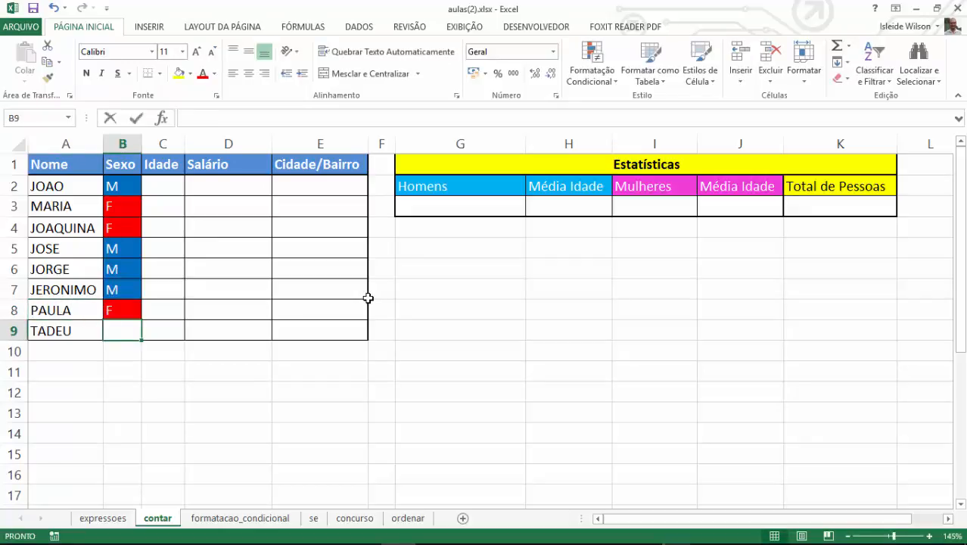
{"action": "key", "text": "Return"}
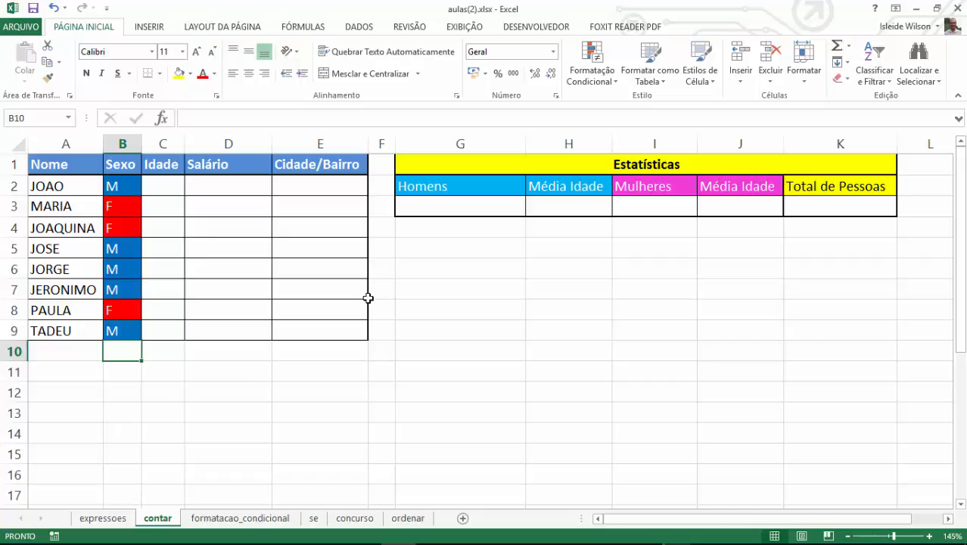
- Enter the ages 30, 20, 48 and 23 in cells C2 to C5 of the Idade column
{"action": "key", "text": "Up"}
{"action": "key", "text": "Up"}
{"action": "key", "text": "Up"}
{"action": "key", "text": "ctrl+Up"}
{"action": "key", "text": "Right"}
{"action": "key", "text": "Down"}
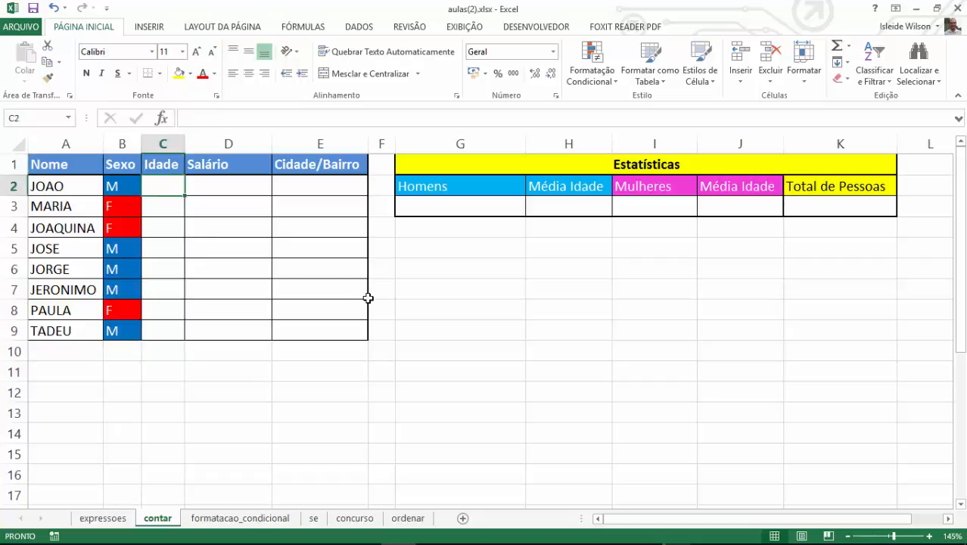
{"action": "type", "text": "30"}
{"action": "key", "text": "Return"}
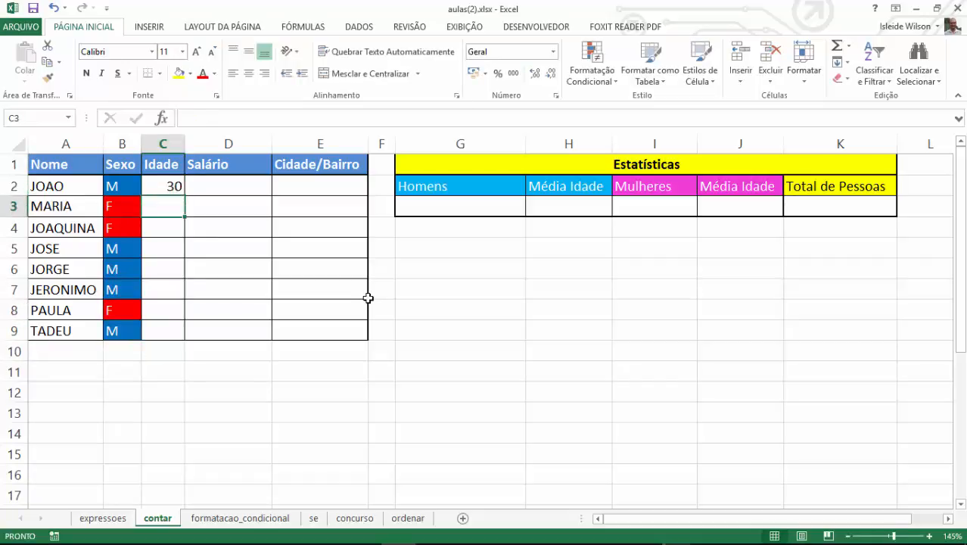
{"action": "type", "text": "20"}
{"action": "key", "text": "Return"}
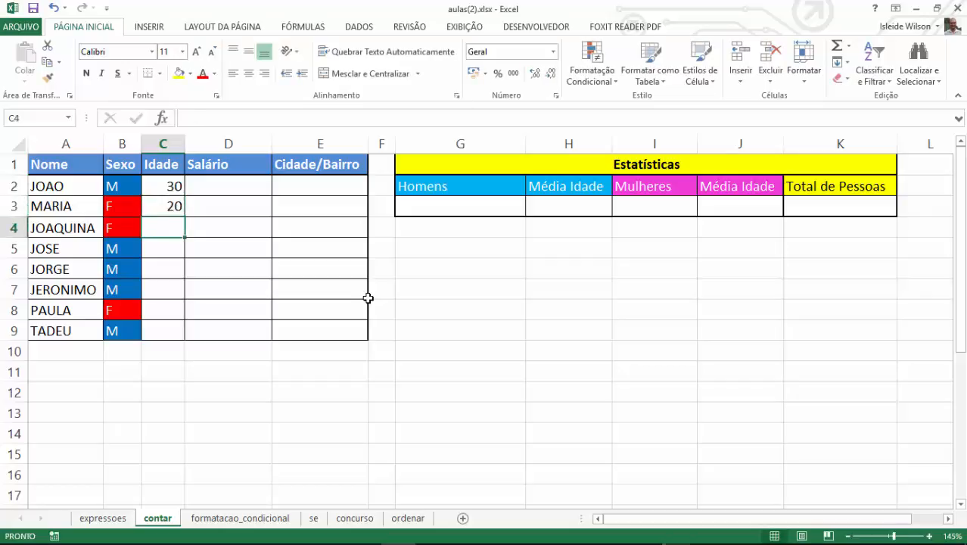
{"action": "type", "text": "48"}
{"action": "key", "text": "Return"}
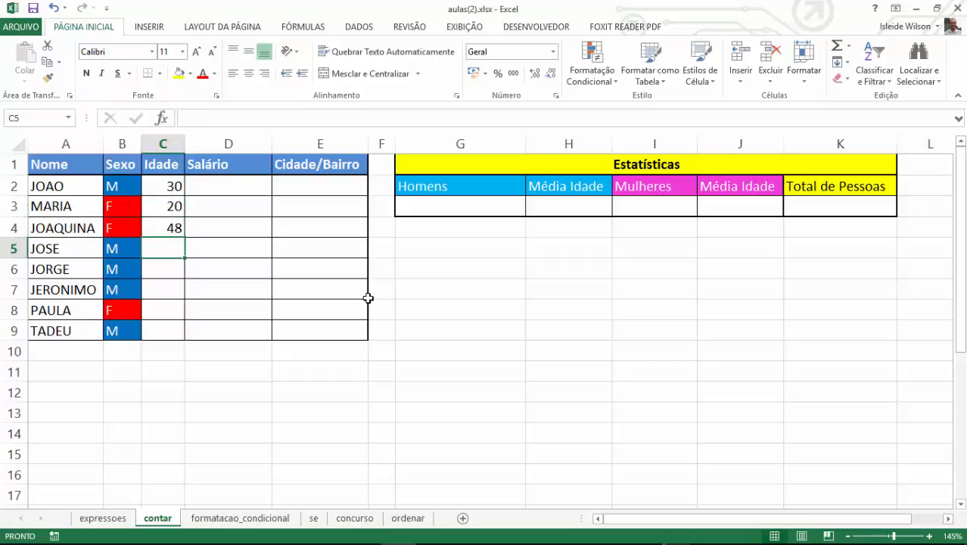
{"action": "type", "text": "23"}
{"action": "key", "text": "Return"}
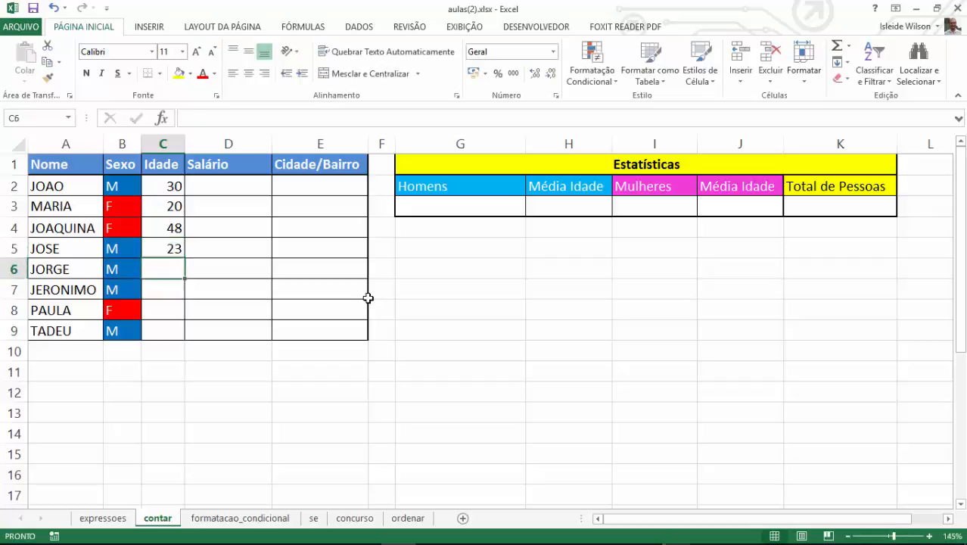
- Enter the ages 30, 49, 18 and 50 in cells C6 to C9 of the Idade column
{"action": "type", "text": "30"}
{"action": "key", "text": "Return"}
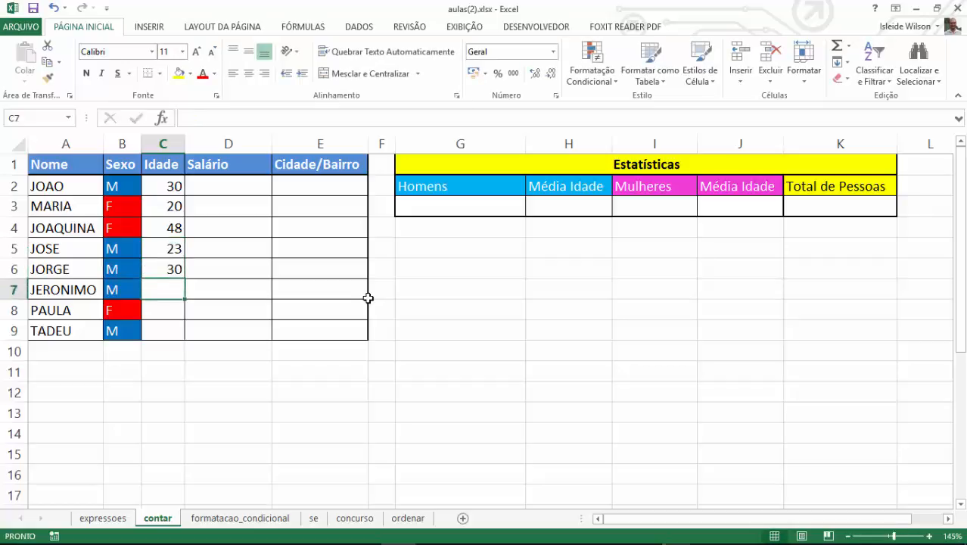
{"action": "type", "text": "49"}
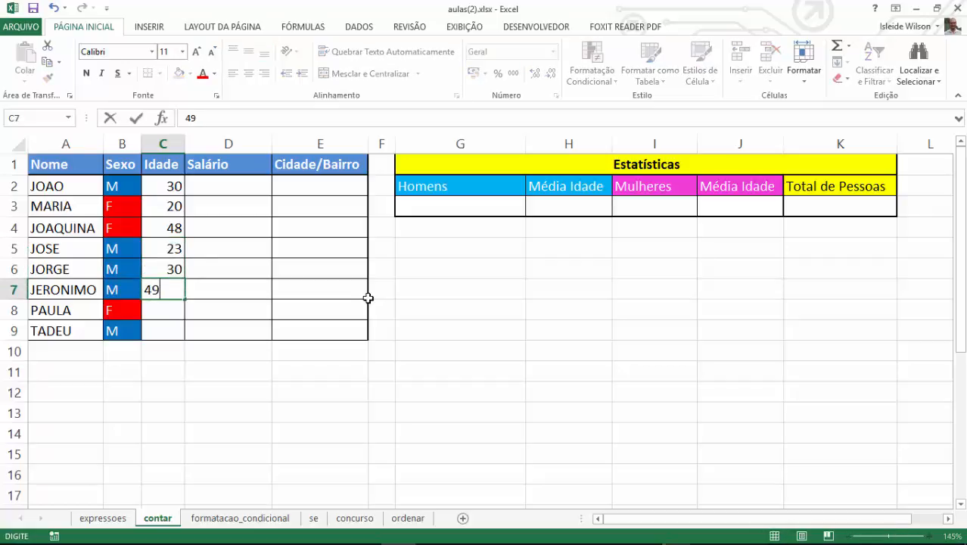
{"action": "key", "text": "Return"}
{"action": "type", "text": "18"}
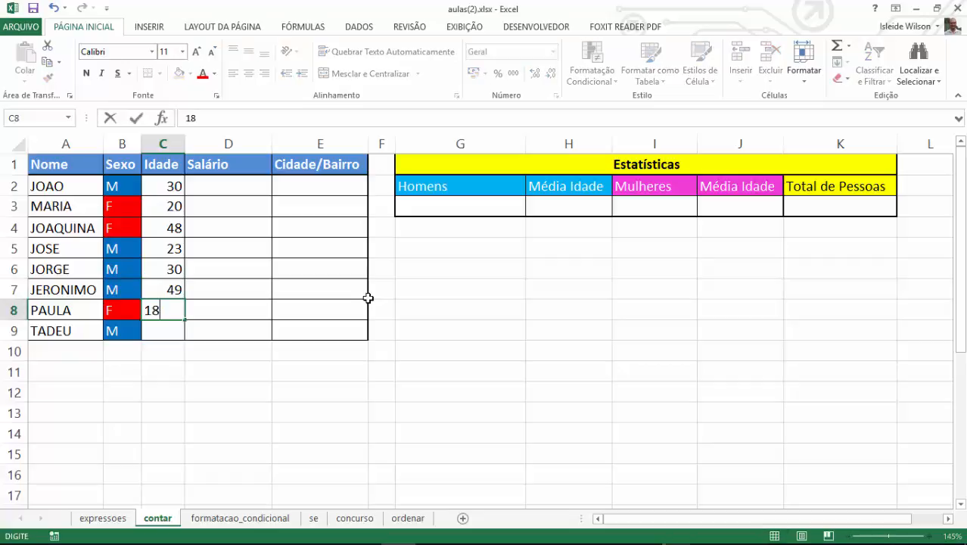
{"action": "key", "text": "Return"}
{"action": "type", "text": "50"}
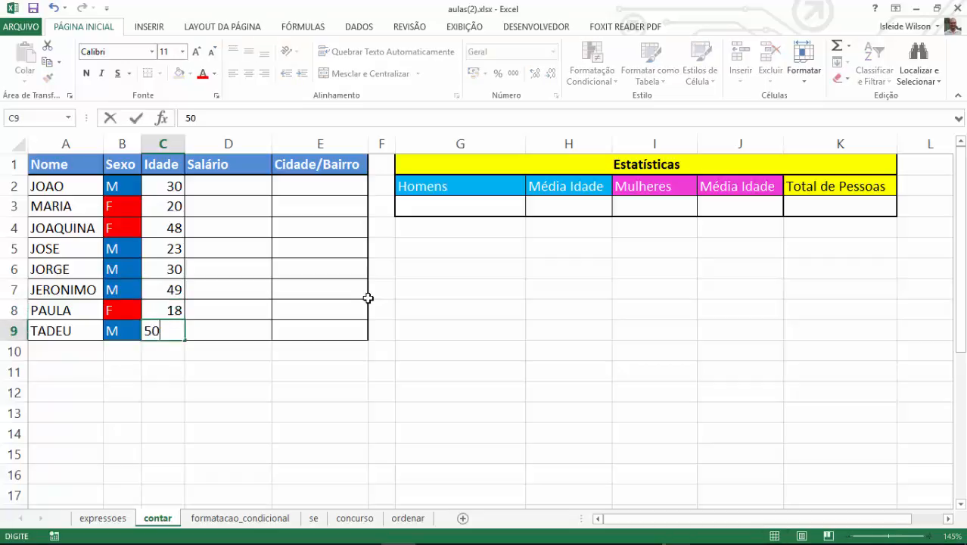
{"action": "key", "text": "Return"}
- Enter the salaries 2000, 1800, 1200 and 3100 in cells D2 to D5 of the Salário column
{"action": "left_click", "coordinate": [200, 193]}
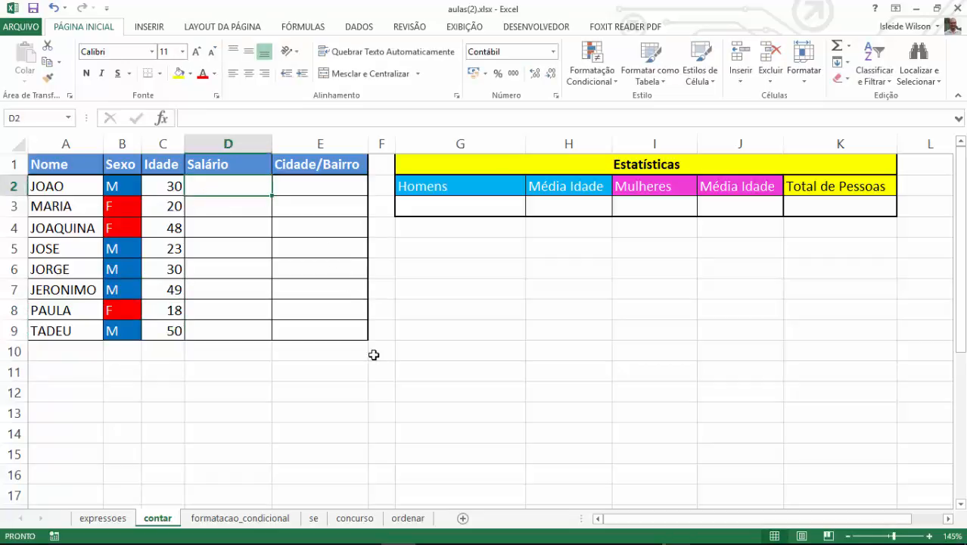
{"action": "type", "text": "2000"}
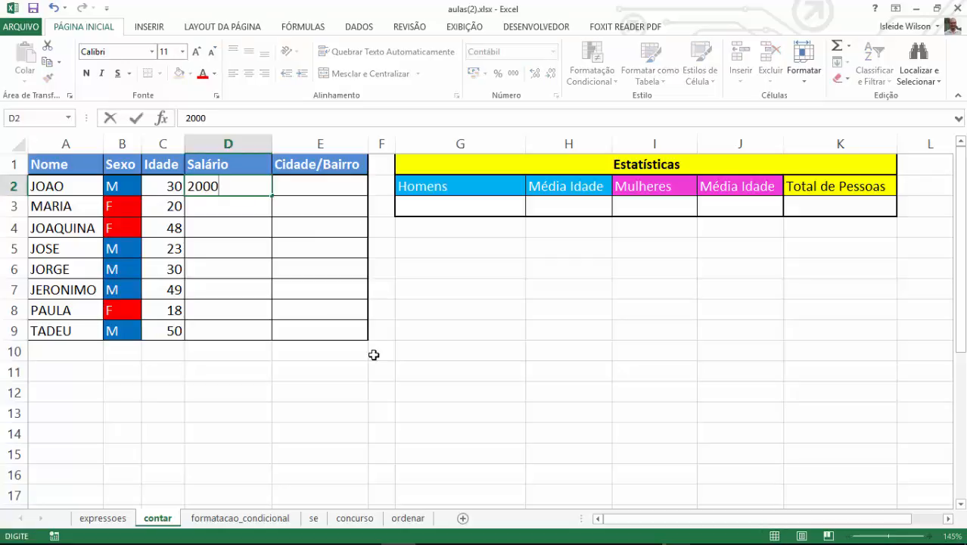
{"action": "key", "text": "Return"}
{"action": "type", "text": "1800"}
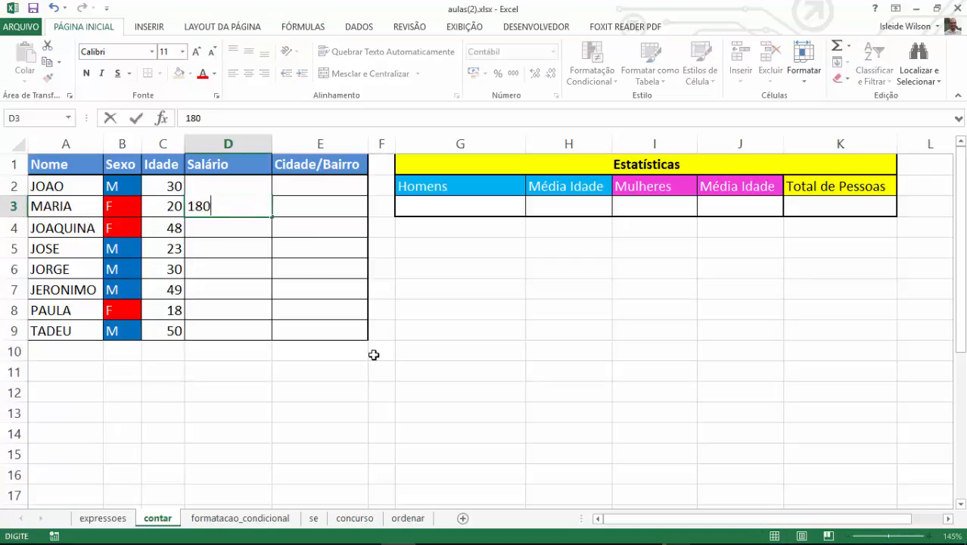
{"action": "key", "text": "Return"}
{"action": "type", "text": "1200"}
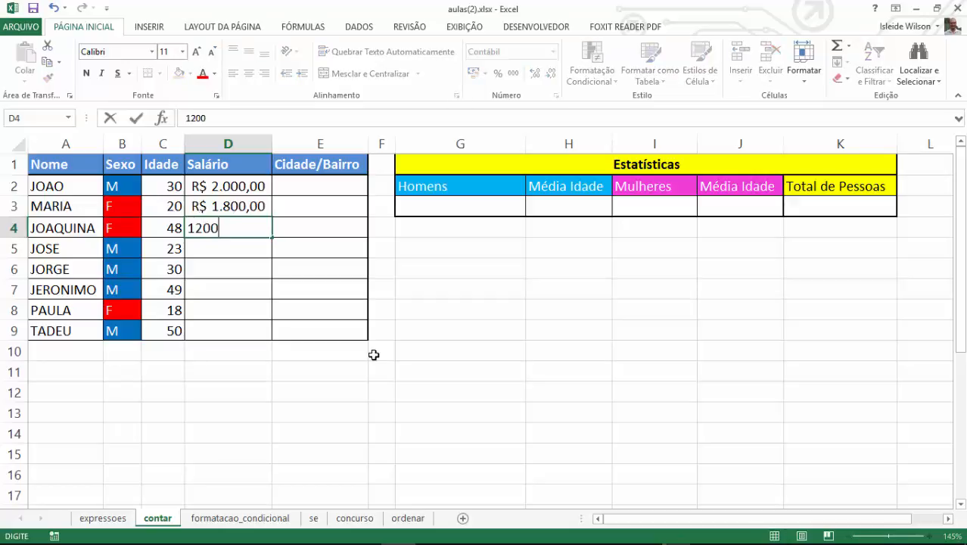
{"action": "key", "text": "Return"}
{"action": "type", "text": "3100"}
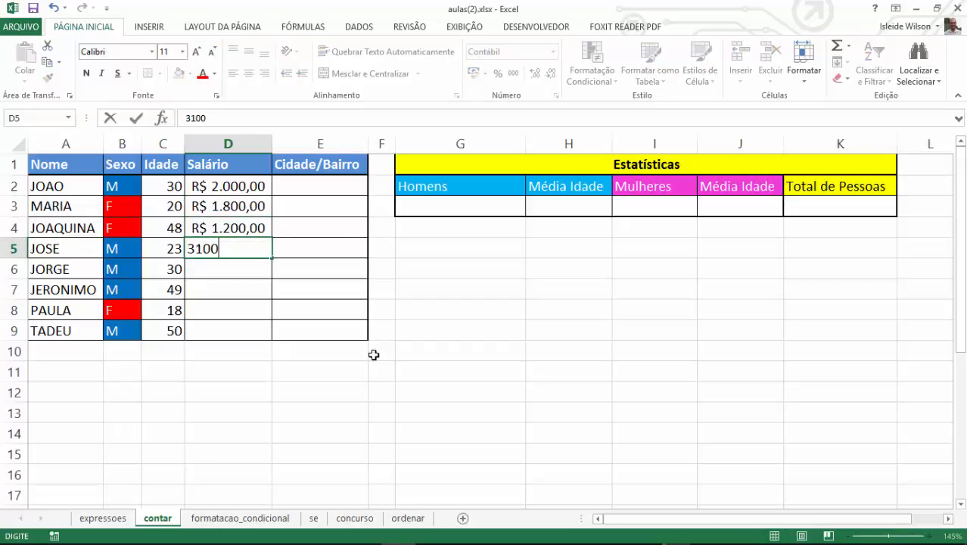
{"action": "key", "text": "Return"}
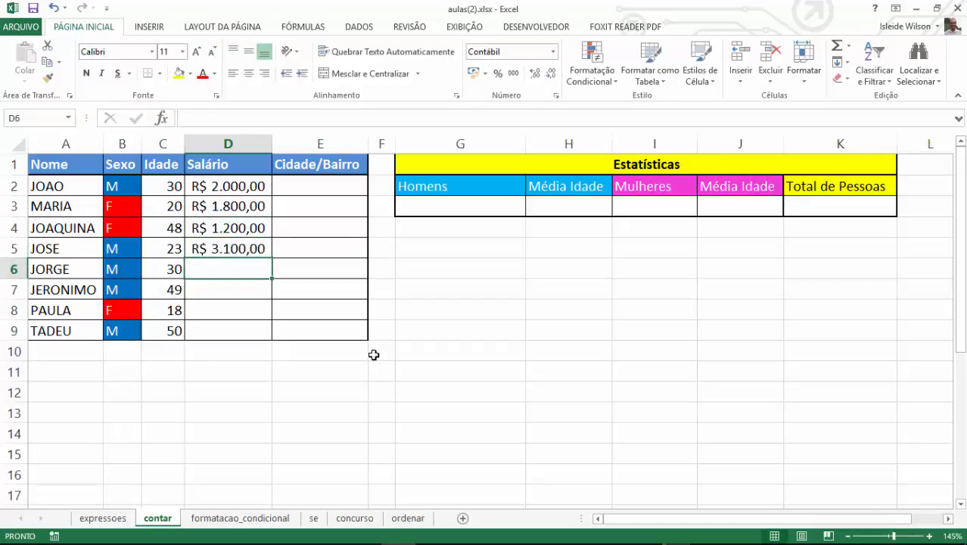
- Enter the salaries 2300, 1800, 3500 and 2900 in cells D6 to D9 of the Salário column
{"action": "type", "text": "2300"}
{"action": "key", "text": "Return"}
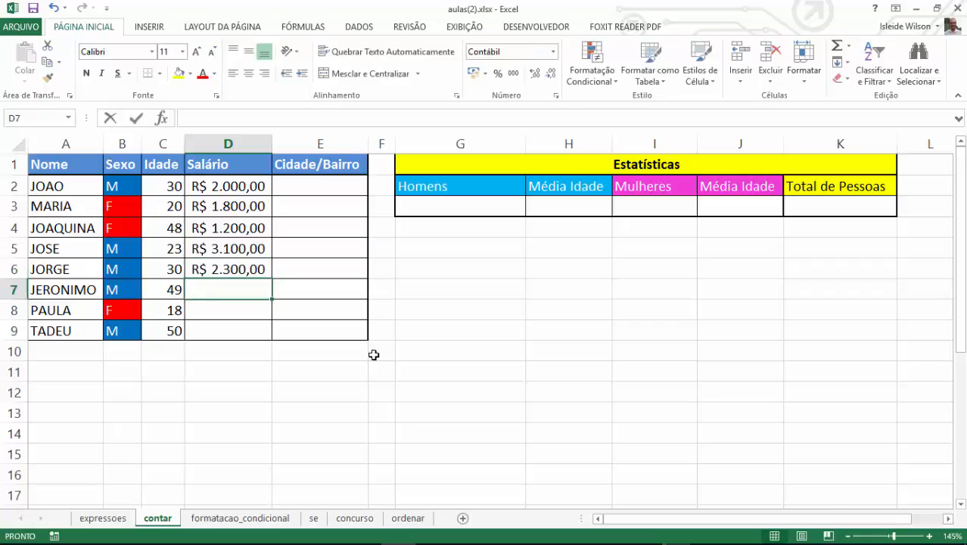
{"action": "type", "text": "1800"}
{"action": "key", "text": "Return"}
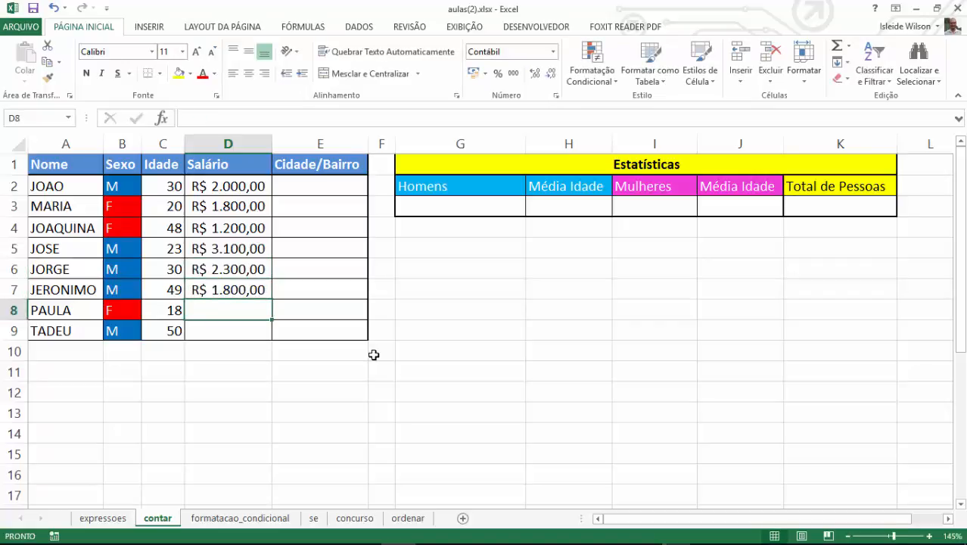
{"action": "type", "text": "3500"}
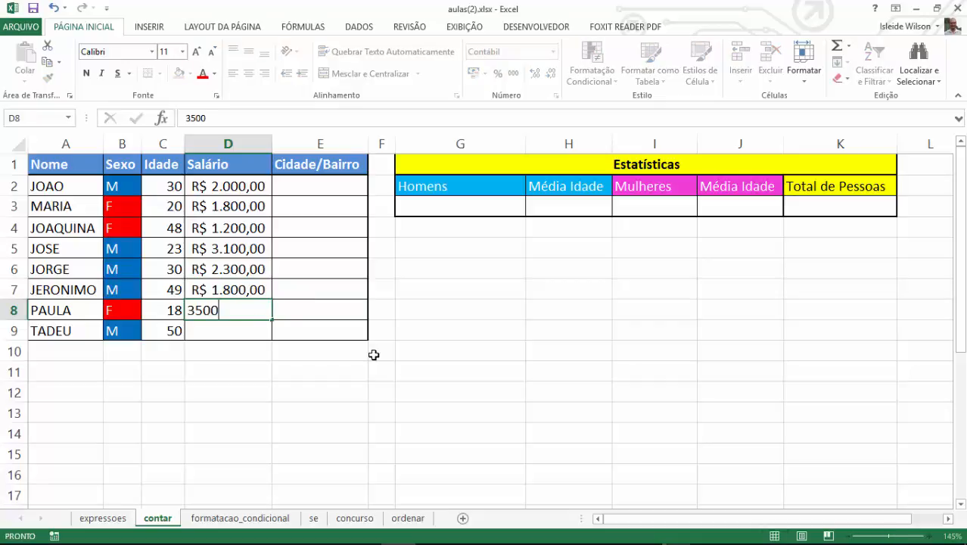
{"action": "key", "text": "Return"}
{"action": "type", "text": "2900"}
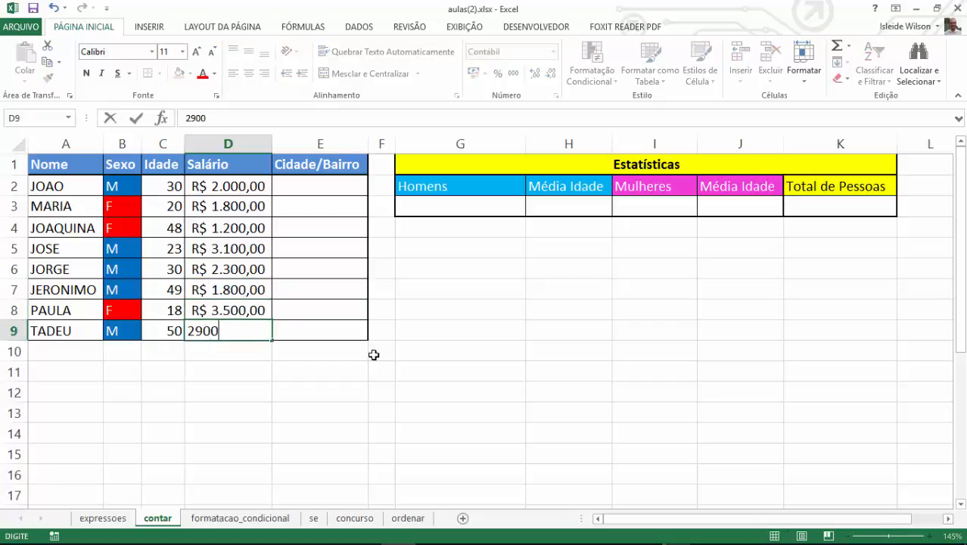
{"action": "key", "text": "ctrl+Return"}
{"action": "key", "text": "Return"}
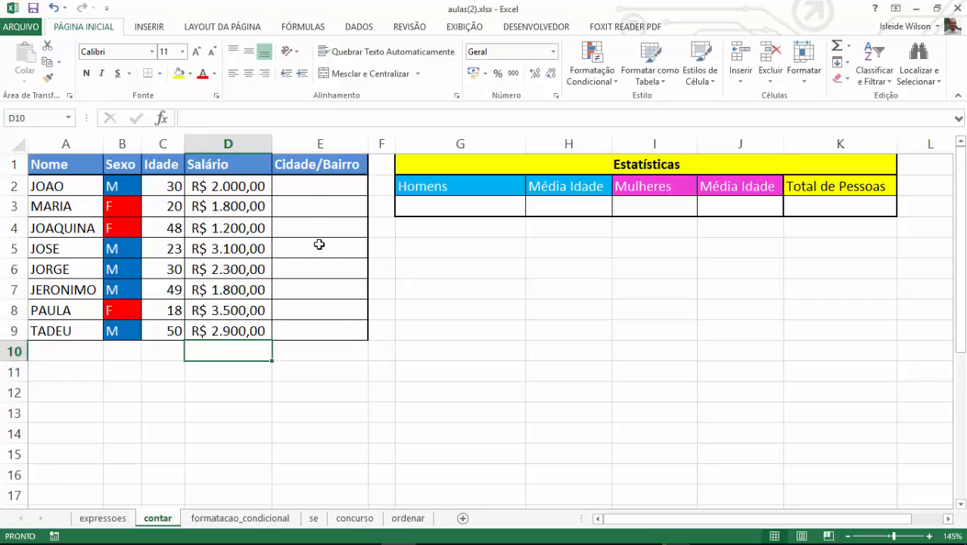
- Enter GUARULHOS, TATUAPÉ, SÃO MIGUEL and GUARULHOS in cells E2 to E5 of the Cidade/Bairro column
{"action": "left_click", "coordinate": [309, 184]}
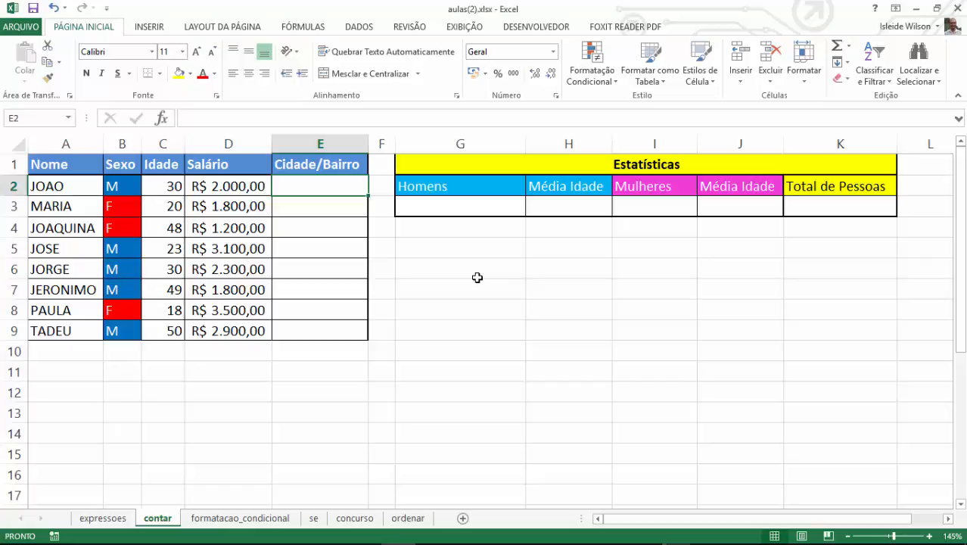
{"action": "type", "text": "GUARULHOS"}
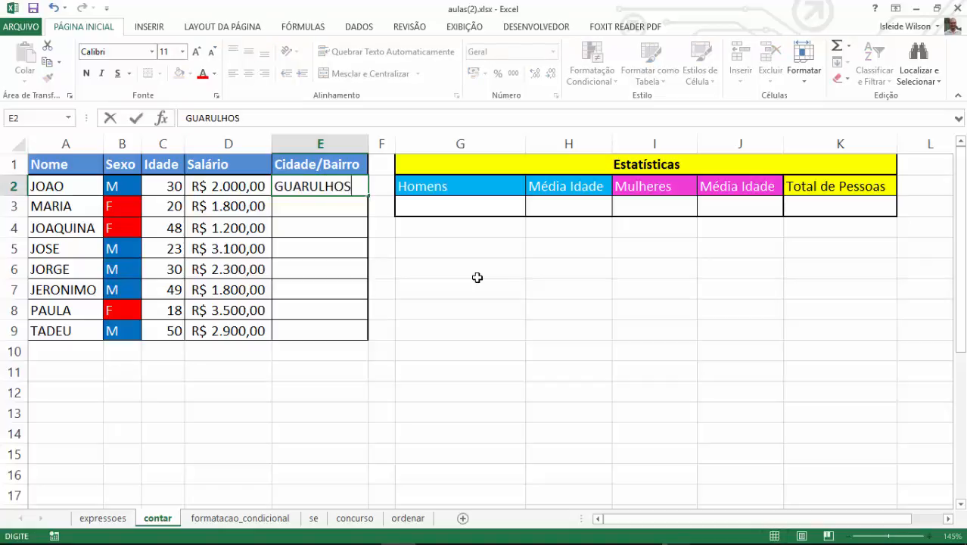
{"action": "key", "text": "Return"}
{"action": "type", "text": "TATUAPÉ"}
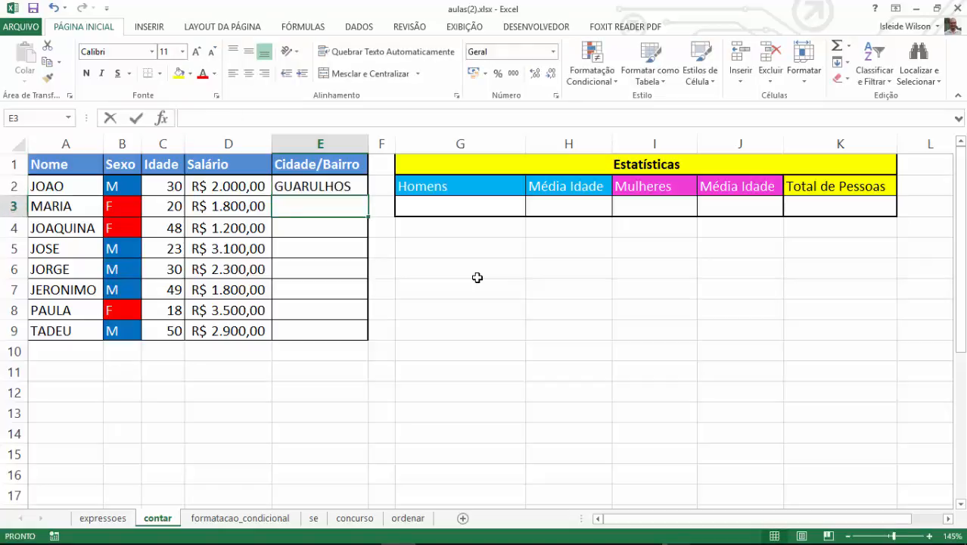
{"action": "key", "text": "Return"}
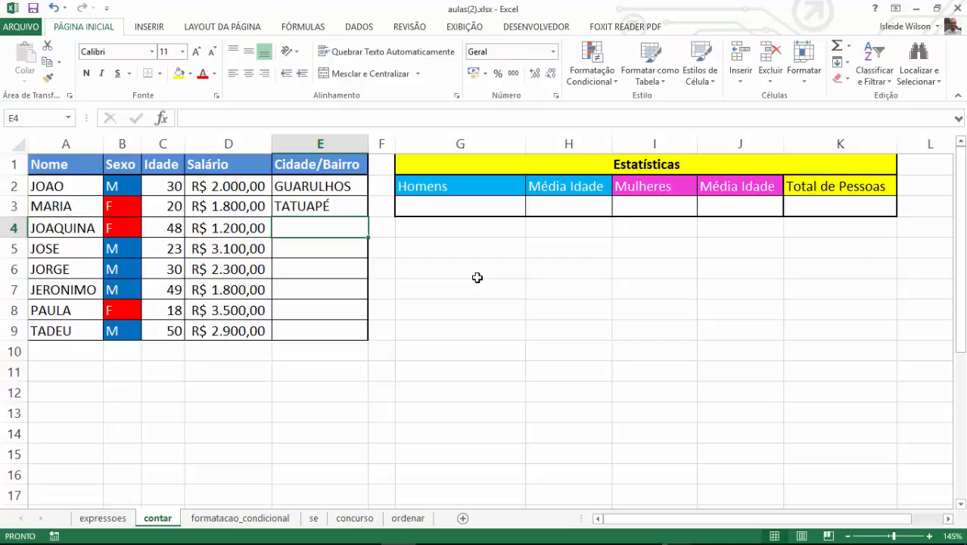
{"action": "type", "text": "SÃO MIGUEL"}
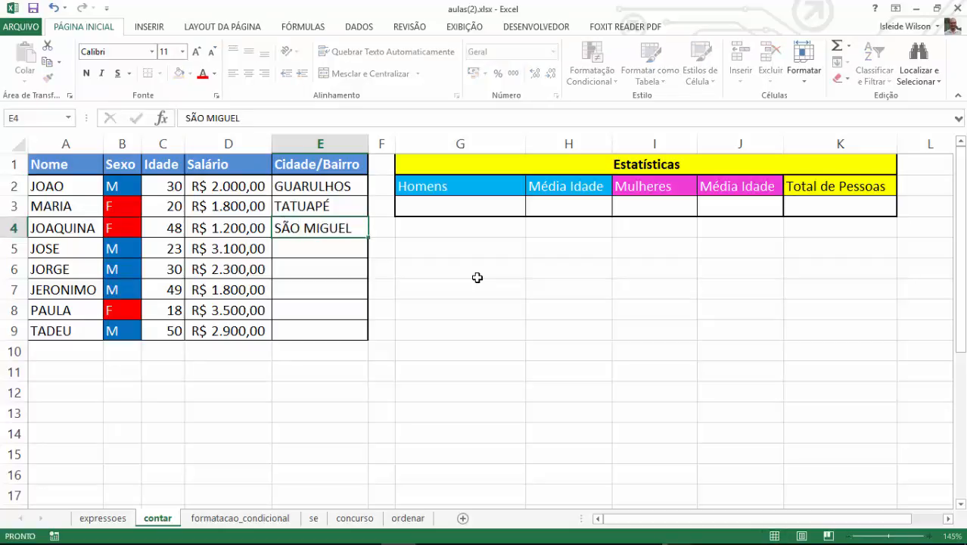
{"action": "key", "text": "Return"}
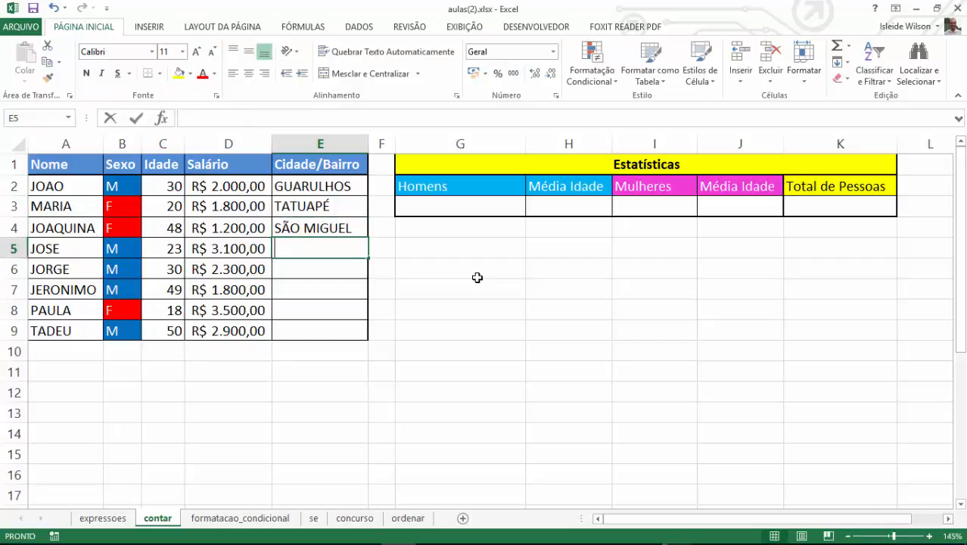
{"action": "type", "text": "GU"}
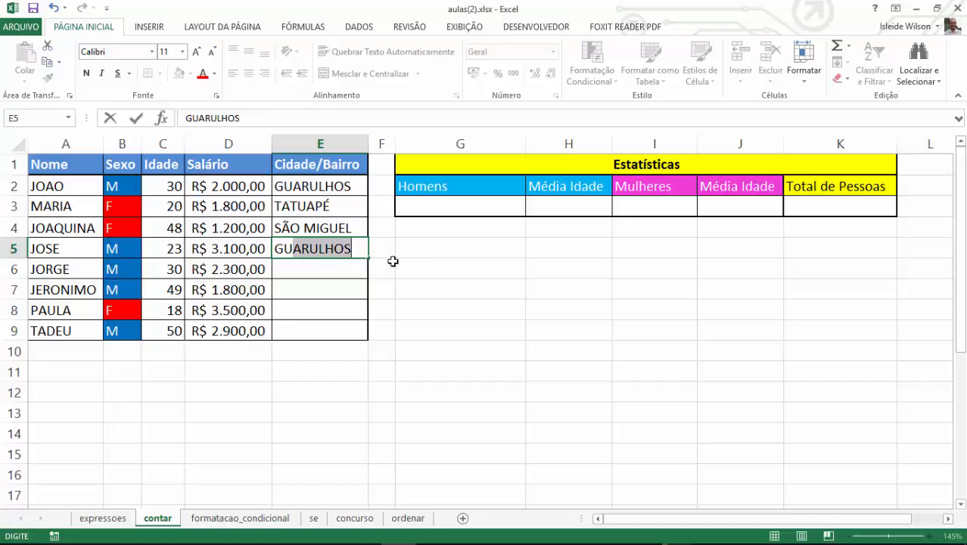
{"action": "key", "text": "Return"}
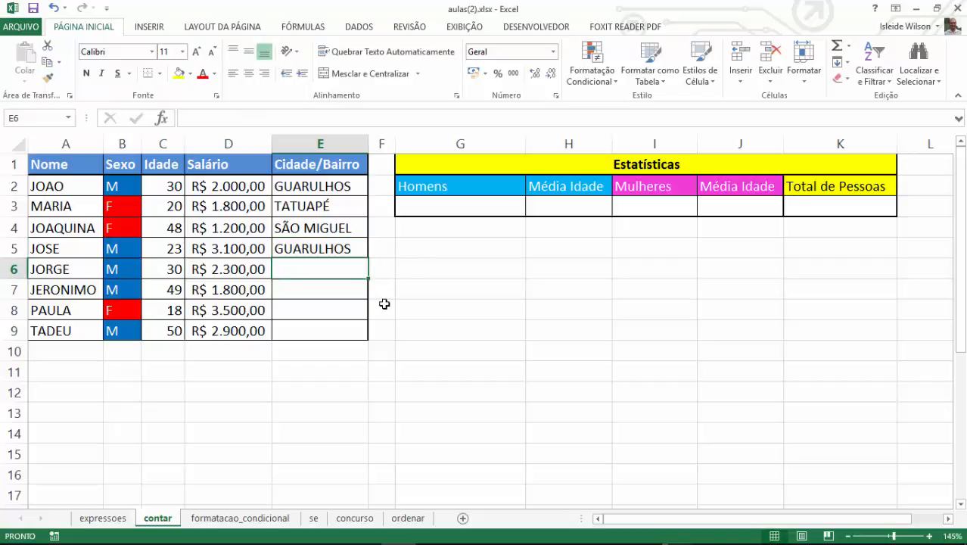
- Complete the Cidade/Bairro column with PENHA, GUARULHOS, CARRÃO and PENHA in cells E6 to E9
{"action": "type", "text": "PENHA"}
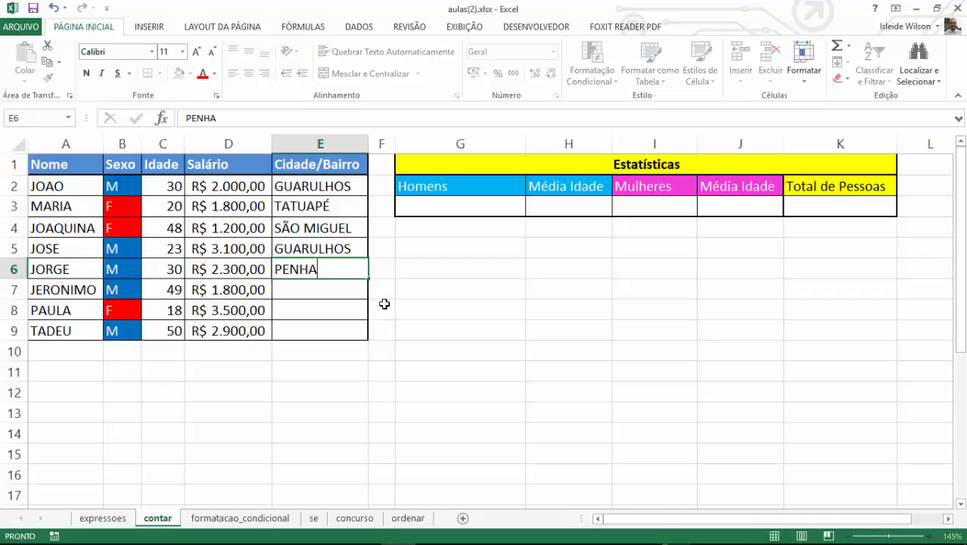
{"action": "key", "text": "Return"}
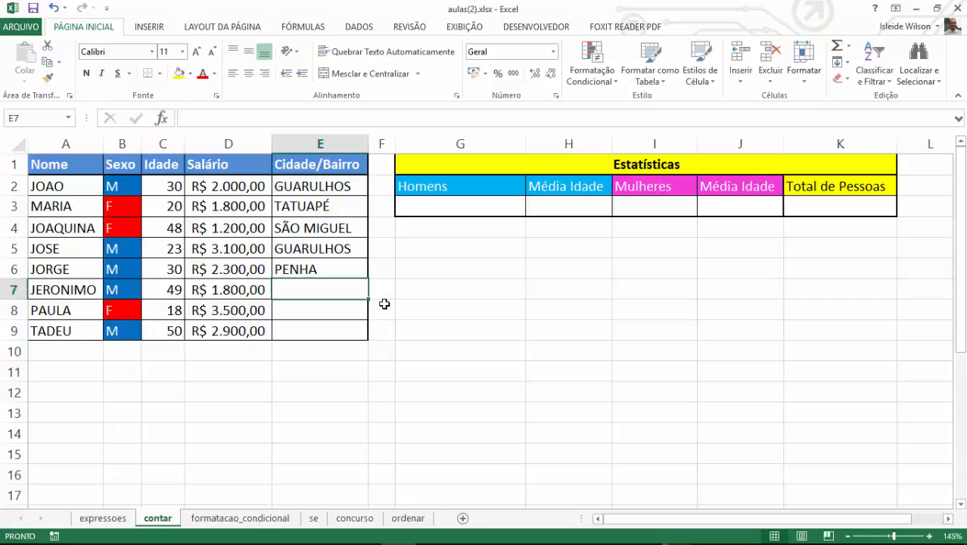
{"action": "type", "text": "GUARULHOS"}
{"action": "key", "text": "Return"}
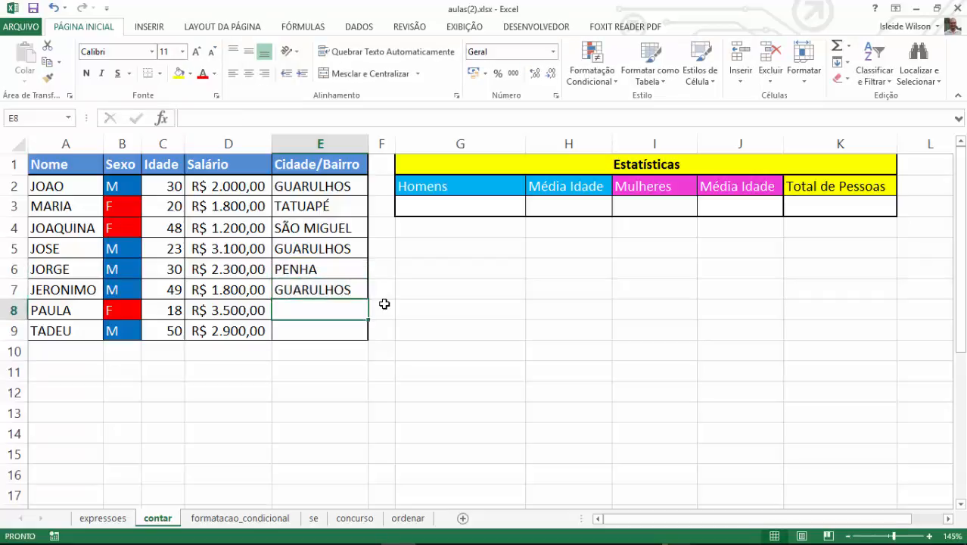
{"action": "type", "text": "CARRÃO"}
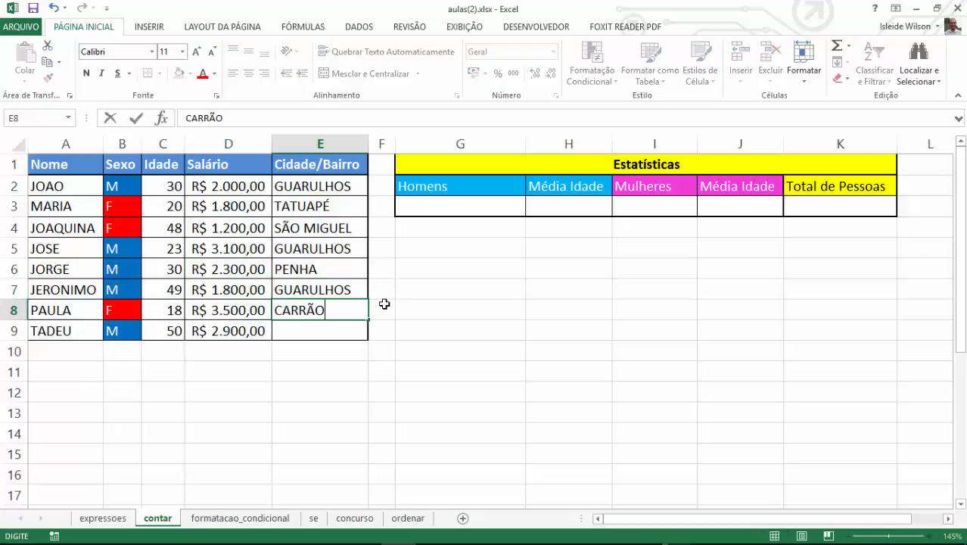
{"action": "key", "text": "Return"}
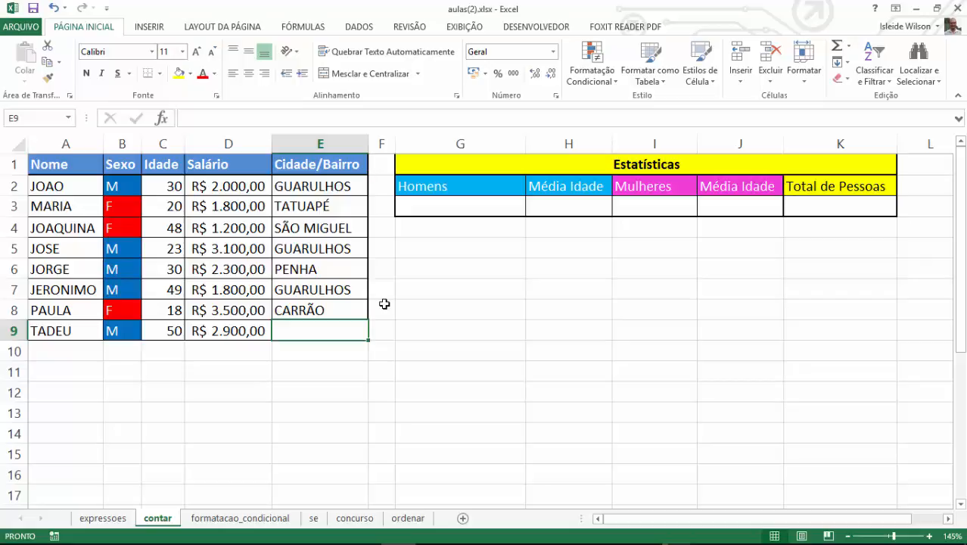
{"action": "type", "text": "PENHA"}
{"action": "key", "text": "Return"}
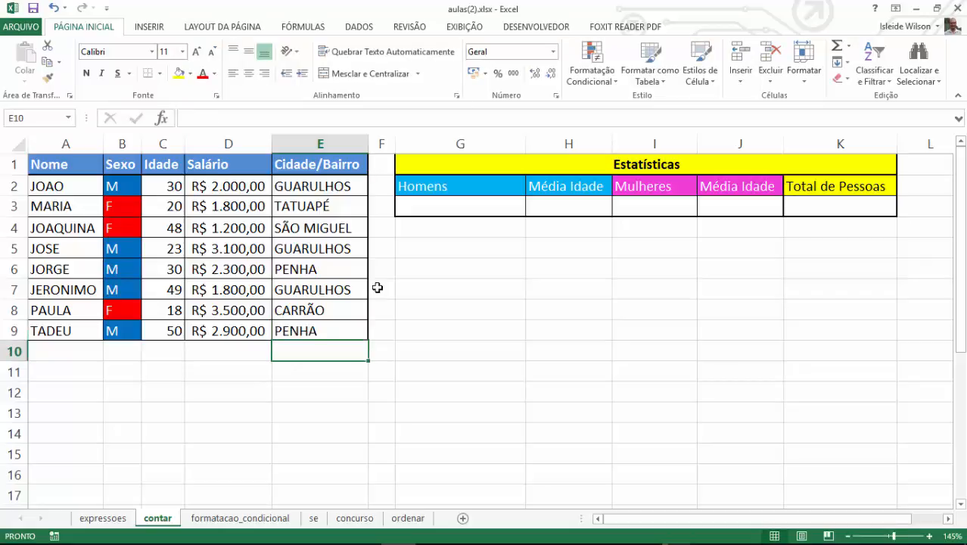
- Examine the people table, its Sexo column and the Homens, Média Idade, Mulheres and Total de Pessoas result cells of the Estatísticas table
{"action": "left_click_drag", "start_coordinate": [55, 162], "coordinate": [335, 331]}
{"action": "left_click_drag", "start_coordinate": [128, 166], "coordinate": [124, 329]}
{"action": "left_click_drag", "start_coordinate": [373, 210], "coordinate": [408, 210]}
{"action": "left_click", "coordinate": [462, 286]}
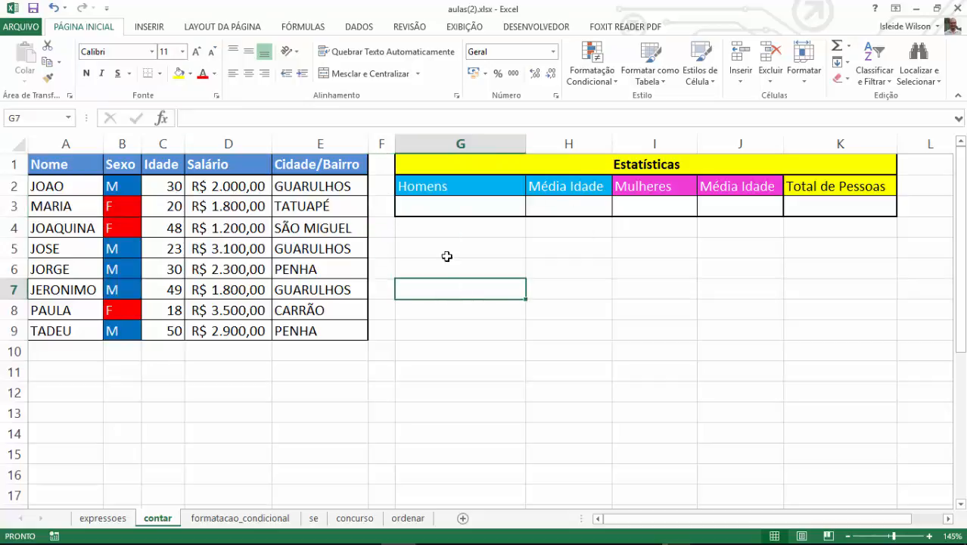
{"action": "left_click", "coordinate": [442, 203]}
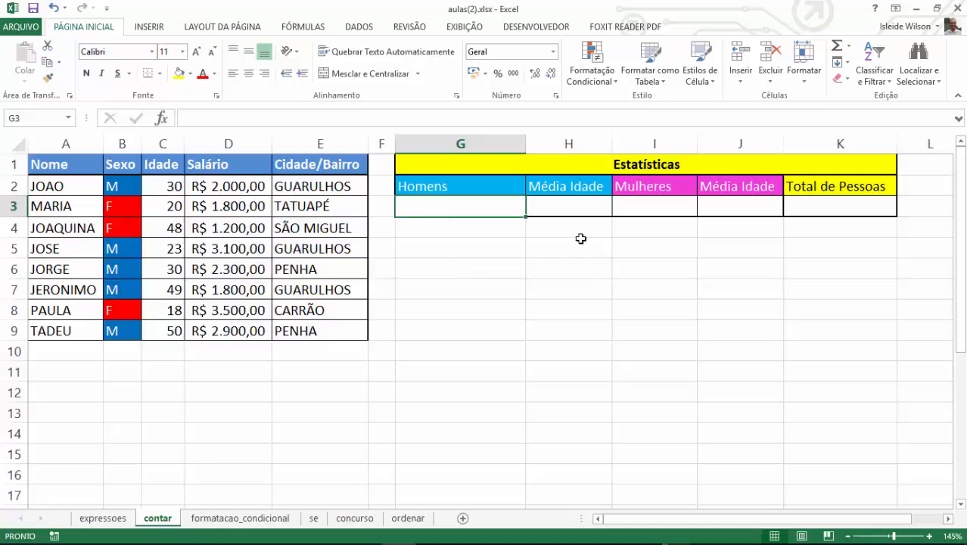
{"action": "left_click", "coordinate": [650, 208]}
{"action": "left_click", "coordinate": [855, 206]}
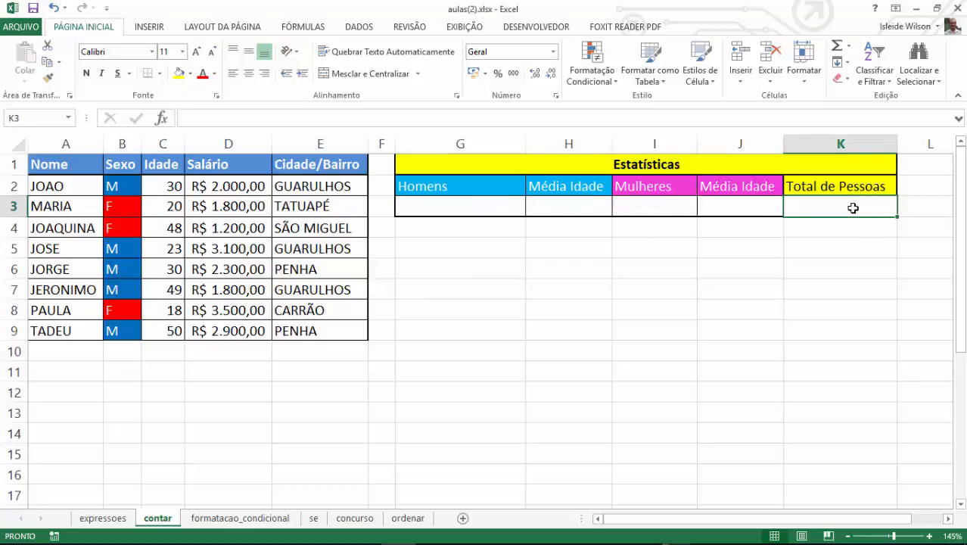
{"action": "left_click", "coordinate": [560, 205]}
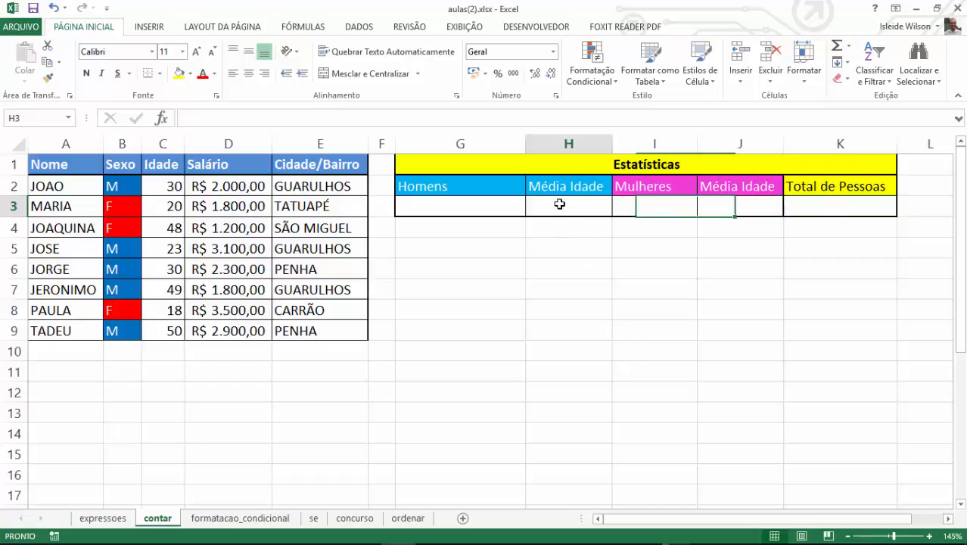
- Try averaging the ages C2:C9 with MÉDIA in cell H5, and delete the trial formula
{"action": "left_click", "coordinate": [567, 245]}
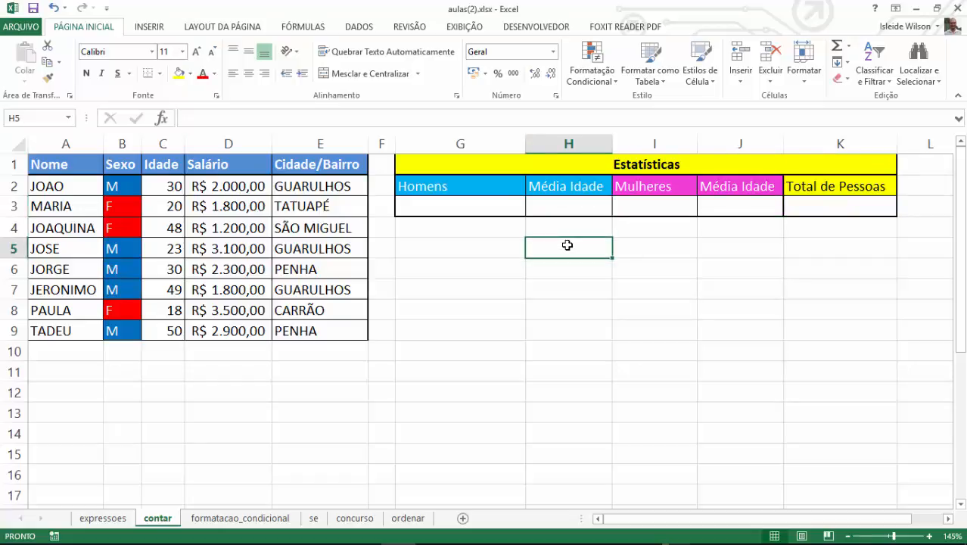
{"action": "type", "text": "=MÉ"}
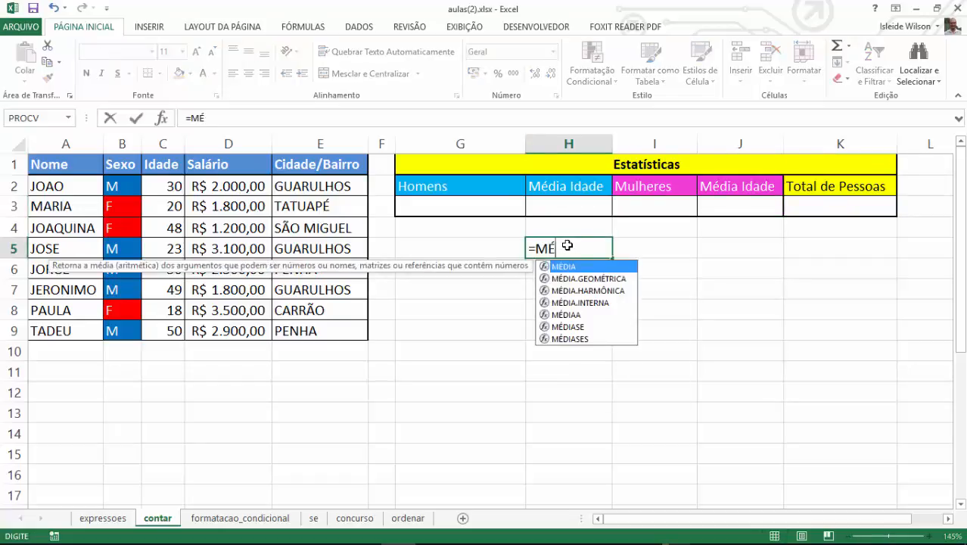
{"action": "key", "text": "Tab"}
{"action": "left_click_drag", "start_coordinate": [154, 189], "coordinate": [181, 324]}
{"action": "key", "text": "Return"}
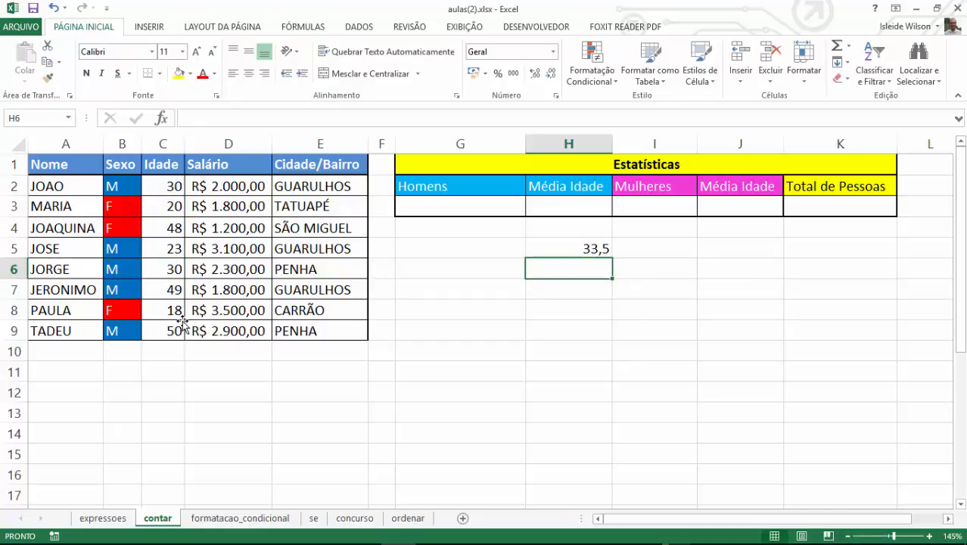
{"action": "key", "text": "Up"}
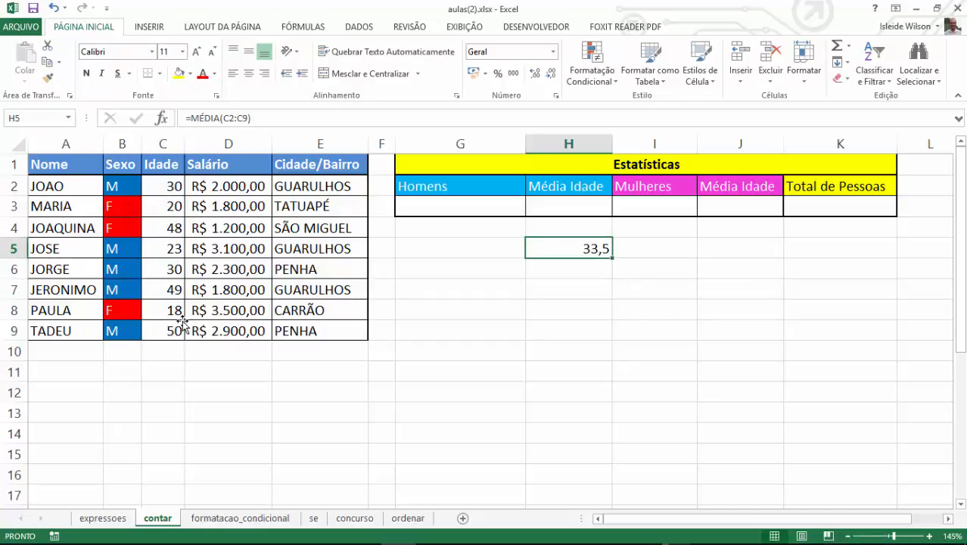
{"action": "key", "text": "Delete"}
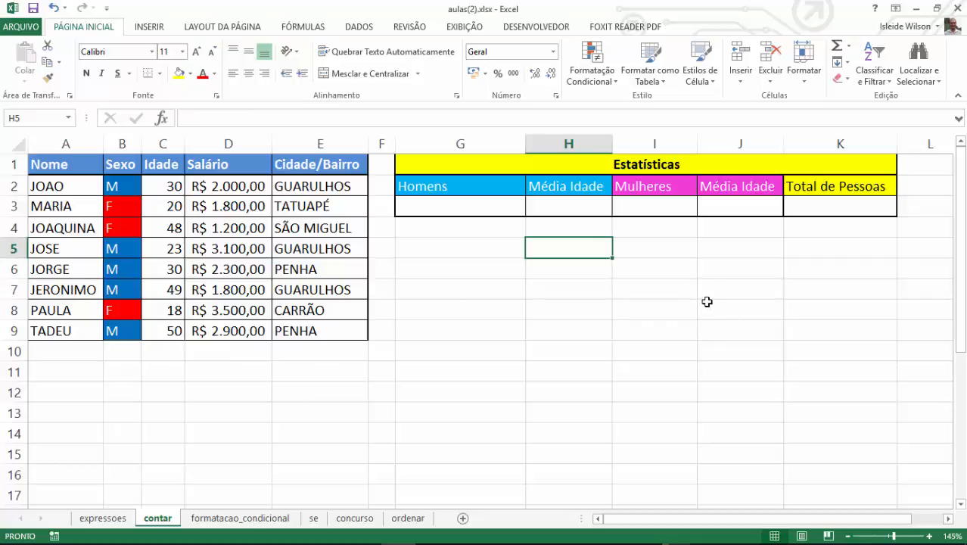
- Try the text CONT.NÚM as a label in cell G6 below the Estatísticas table
{"action": "left_click", "coordinate": [446, 290]}
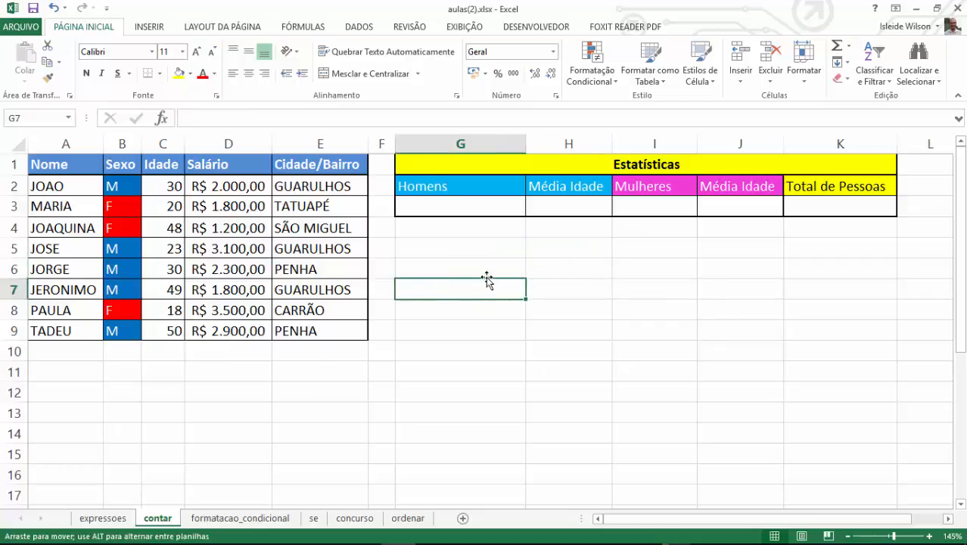
{"action": "left_click_drag", "start_coordinate": [487, 281], "coordinate": [496, 272]}
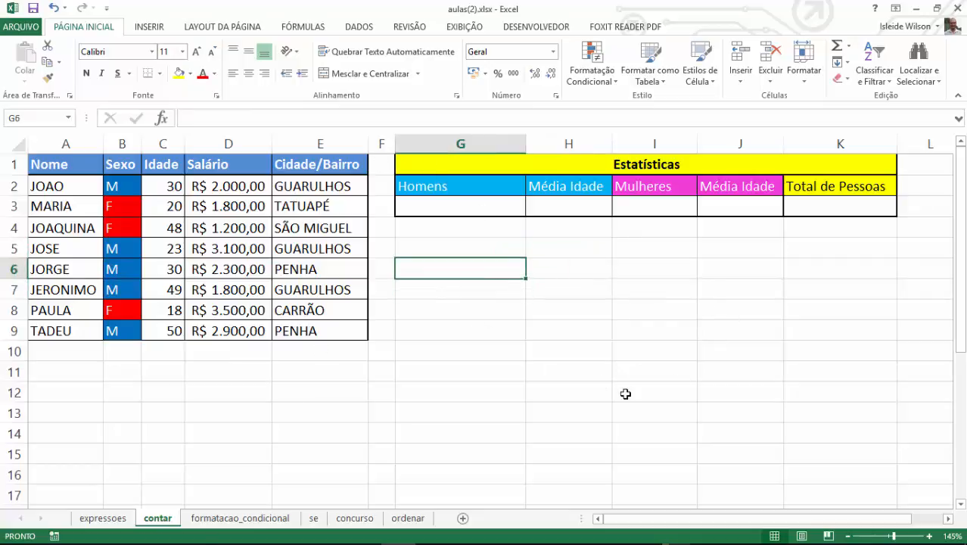
{"action": "type", "text": "CONT"}
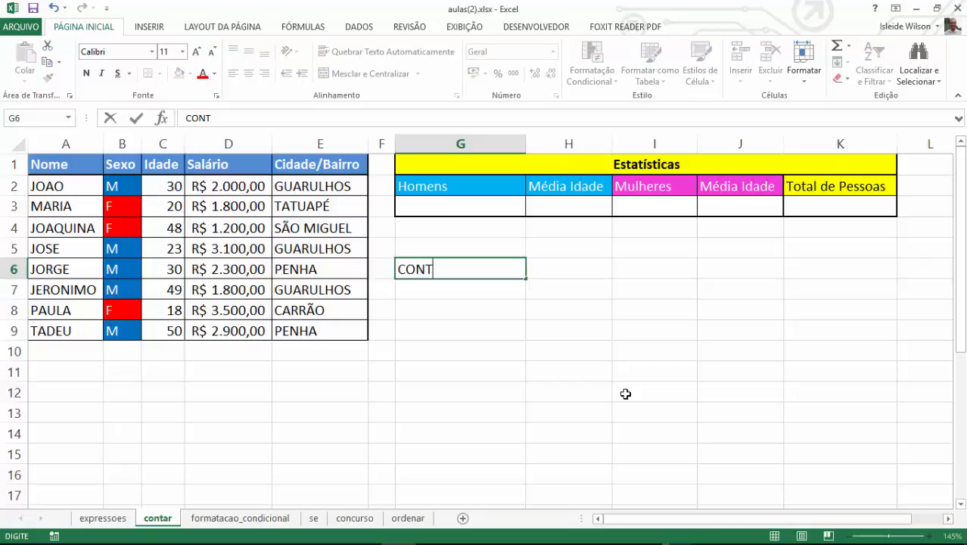
{"action": "type", "text": ".NÚM"}
{"action": "key", "text": "BackSpace"}
{"action": "key", "text": "BackSpace"}
{"action": "type", "text": "ÚM"}
{"action": "key", "text": "Return"}
- Enter the labels NUMEROS, VALORES and ZERO in cells G6 to G8 below the Estatísticas table
{"action": "key", "text": "Up"}
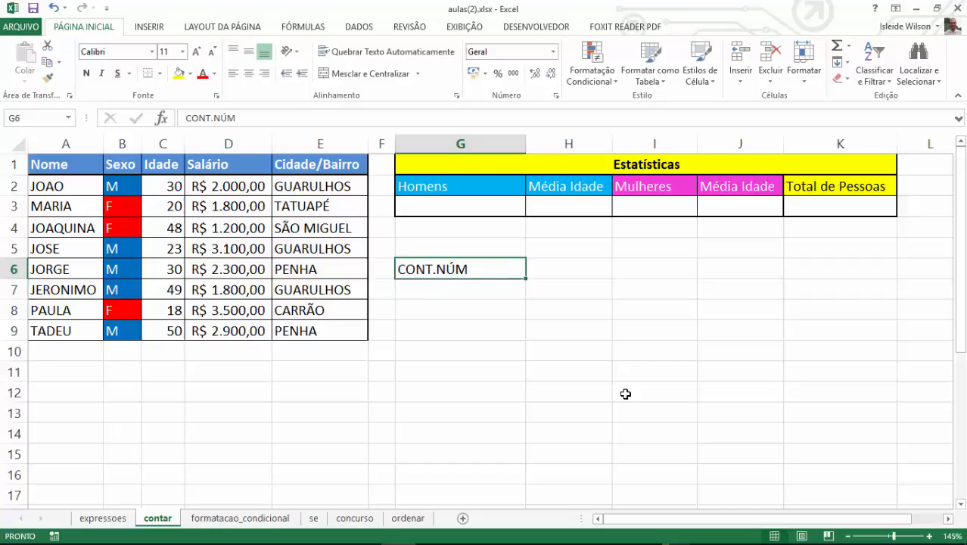
{"action": "type", "text": "NUMEROS"}
{"action": "key", "text": "Return"}
{"action": "type", "text": "VALOES"}
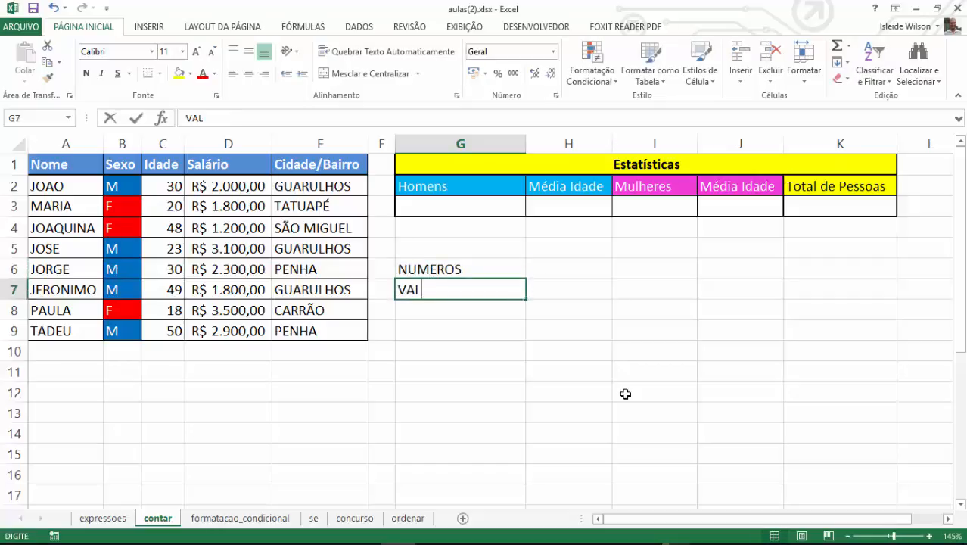
{"action": "key", "text": "BackSpace"}
{"action": "key", "text": "BackSpace"}
{"action": "type", "text": "RES"}
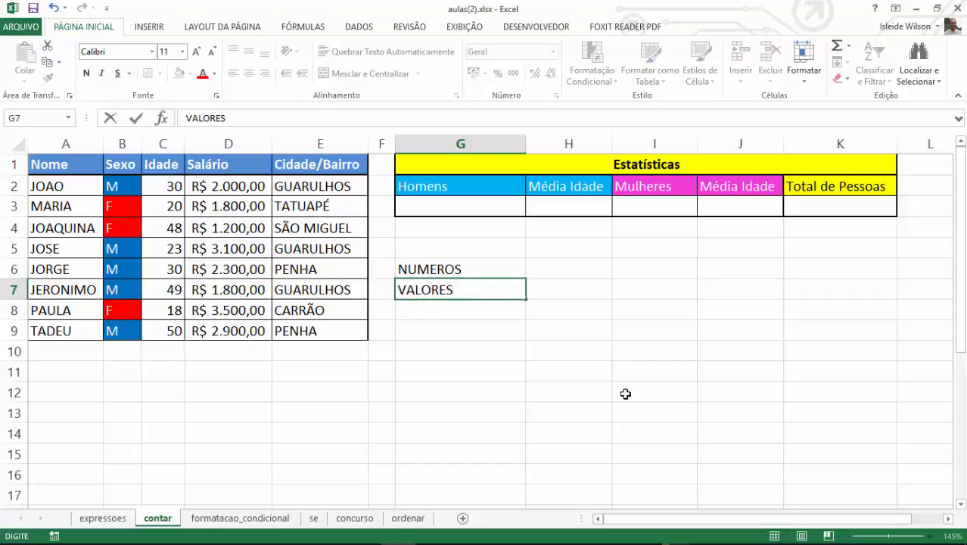
{"action": "key", "text": "Return"}
{"action": "type", "text": "ZERO"}
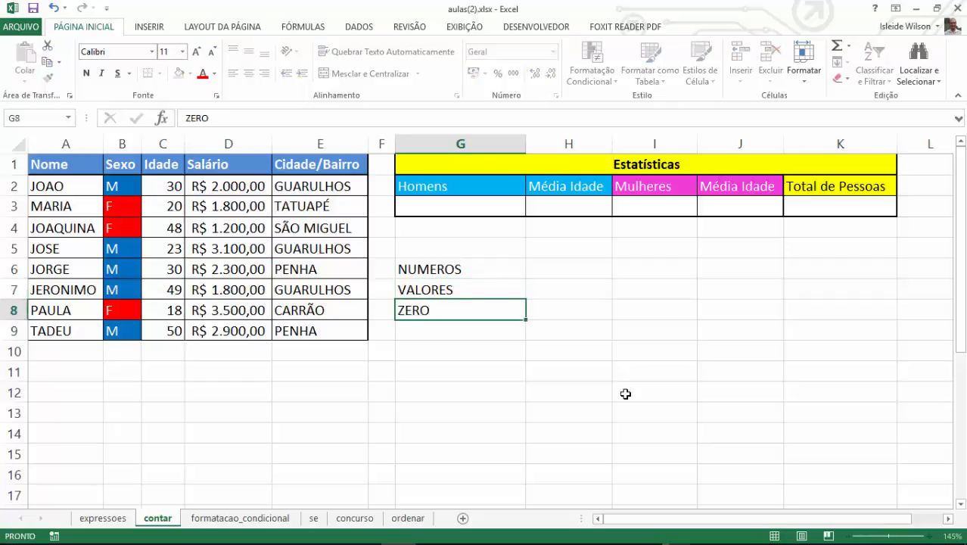
- Enter the heading CONT.NÚM in cell H5, above and beside the NUMEROS label
{"action": "key", "text": "Return"}
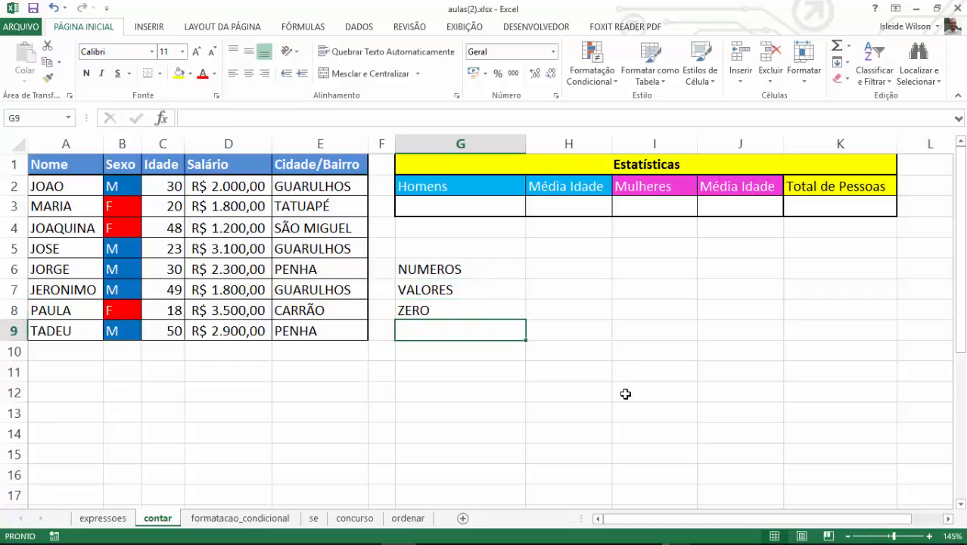
{"action": "key", "text": "Up"}
{"action": "key", "text": "Up"}
{"action": "key", "text": "Up"}
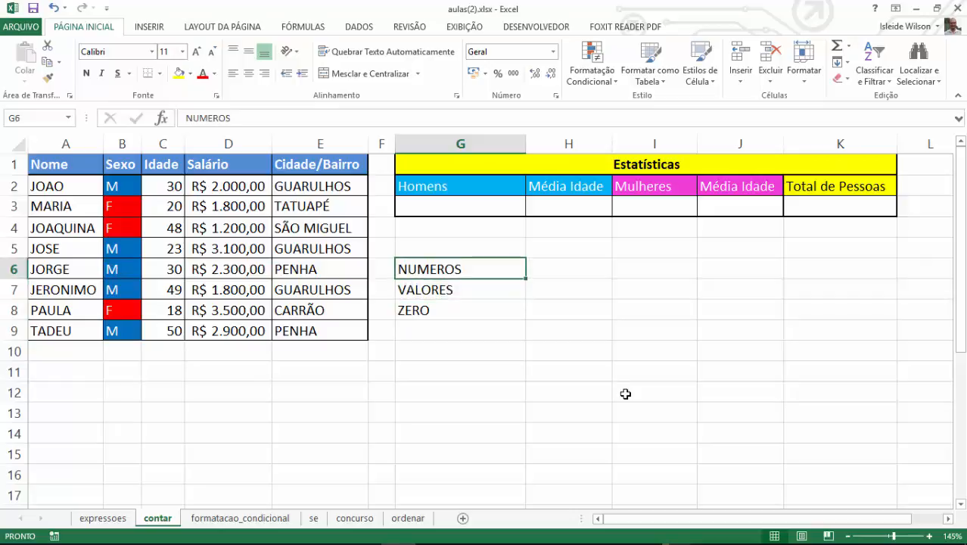
{"action": "key", "text": "Right"}
{"action": "key", "text": "Up"}
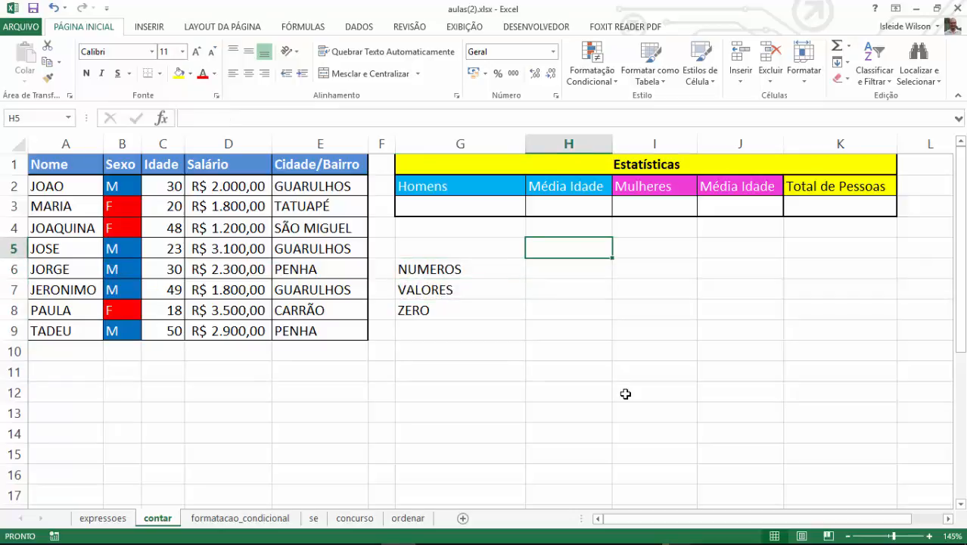
{"action": "type", "text": "CONT.NÚM"}
{"action": "key", "text": "Return"}
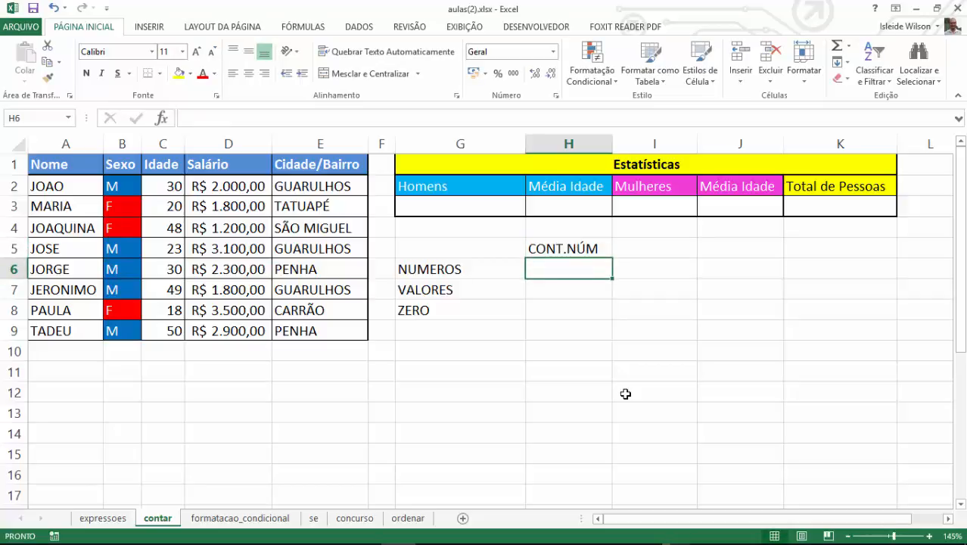
- Count the ages in C2:C9 with the CONT.NÚM function in cell H6, beside NUMEROS
{"action": "type", "text": "=CONT.NÚM("}
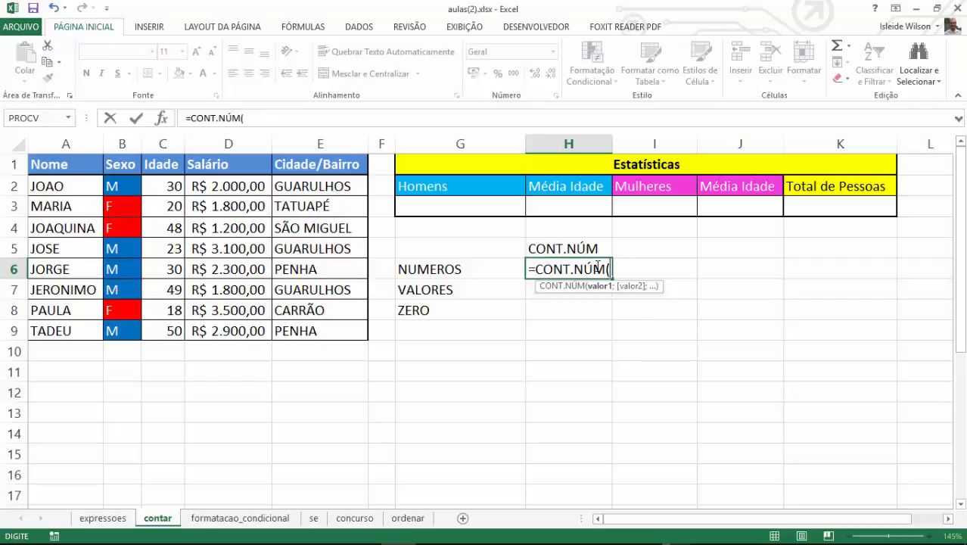
{"action": "left_click_drag", "start_coordinate": [155, 183], "coordinate": [162, 329]}
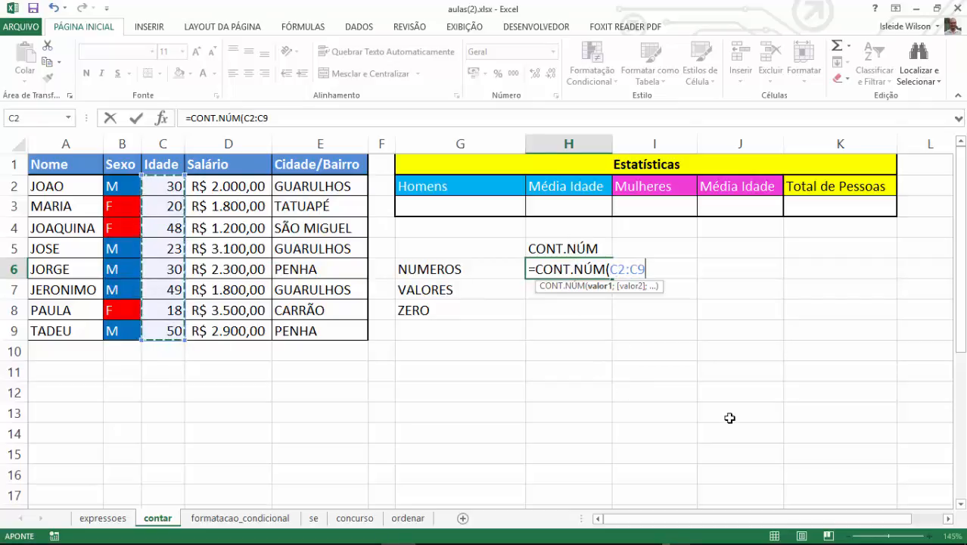
{"action": "type", "text": ")"}
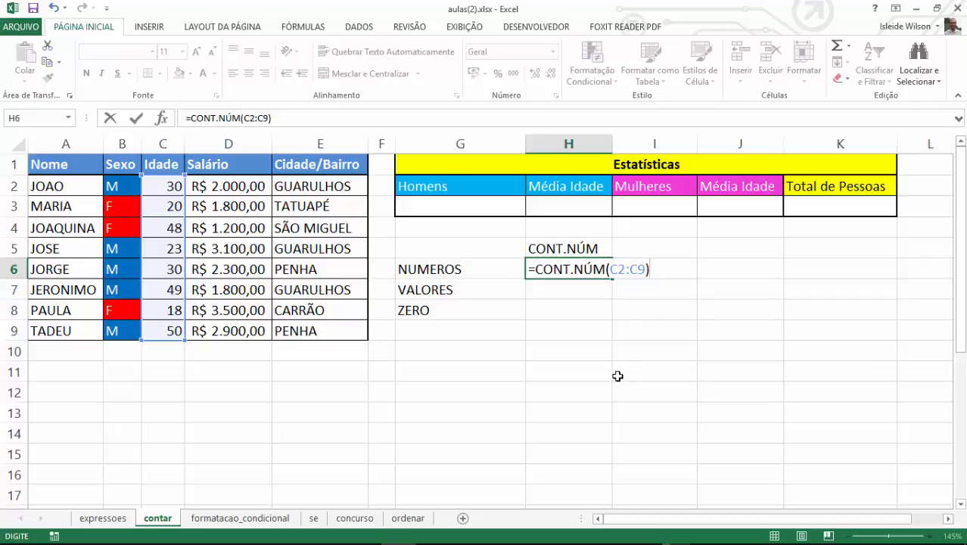
{"action": "key", "text": "Return"}
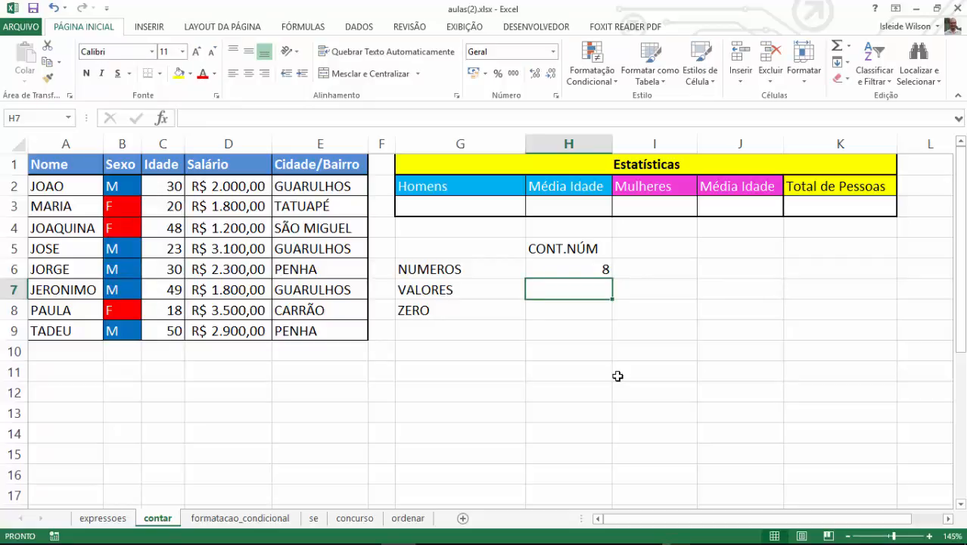
- Count the names in A2:A9 with CONT.NÚM in cell H7, and check the formula in H6
{"action": "type", "text": "="}
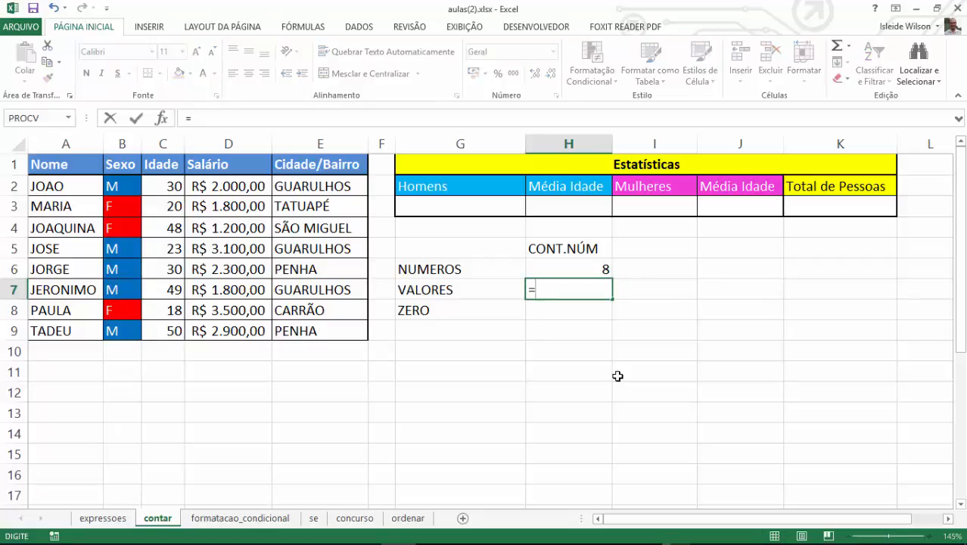
{"action": "type", "text": "CONT.NÚM("}
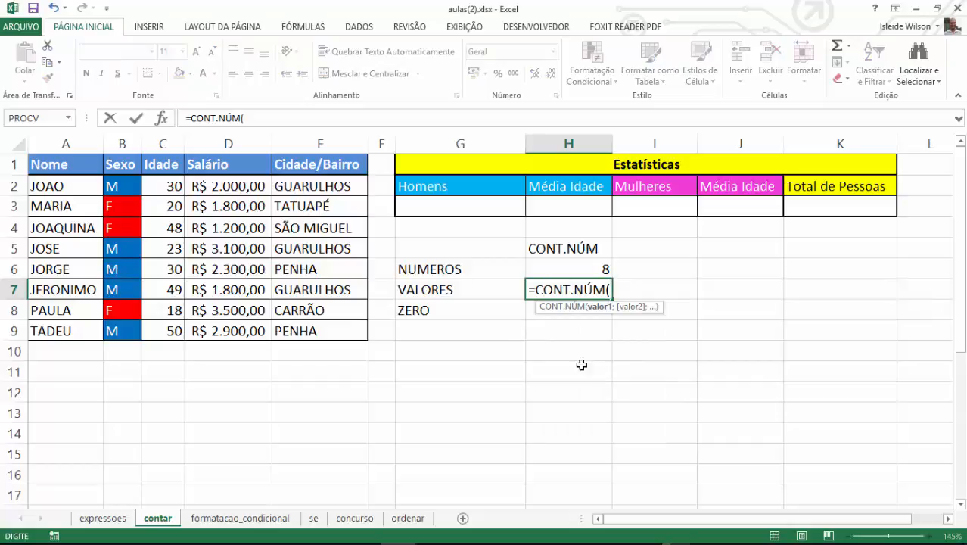
{"action": "left_click_drag", "start_coordinate": [54, 188], "coordinate": [53, 333]}
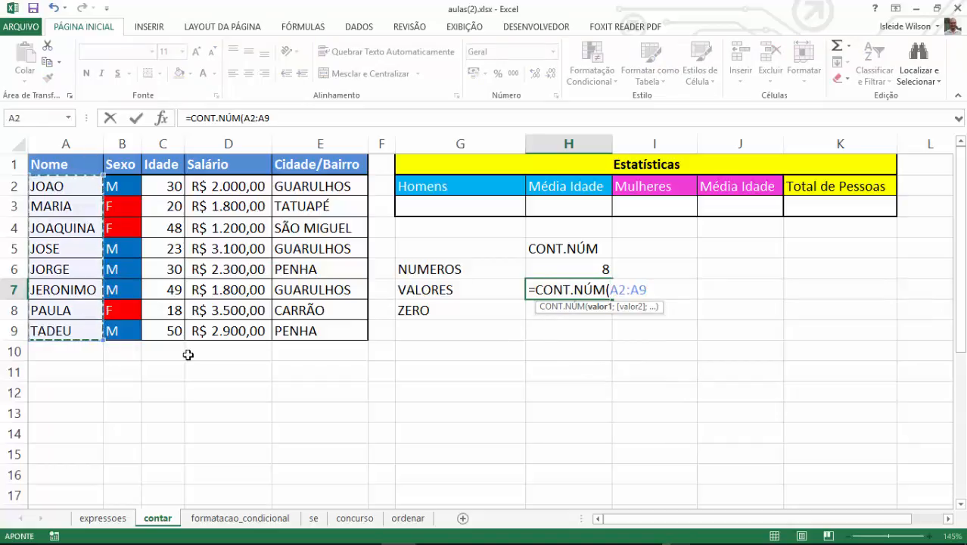
{"action": "type", "text": ")"}
{"action": "key", "text": "Return"}
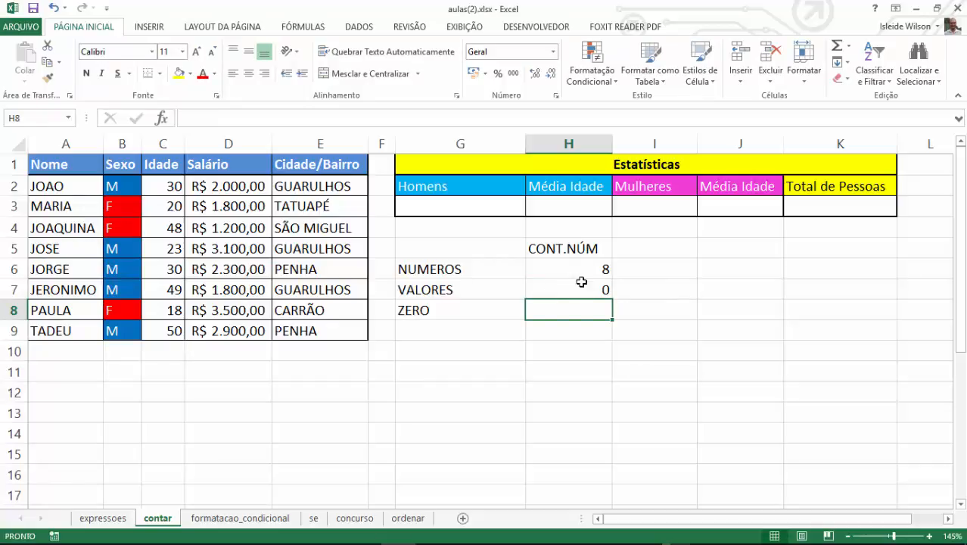
{"action": "left_click_drag", "start_coordinate": [45, 183], "coordinate": [51, 328]}
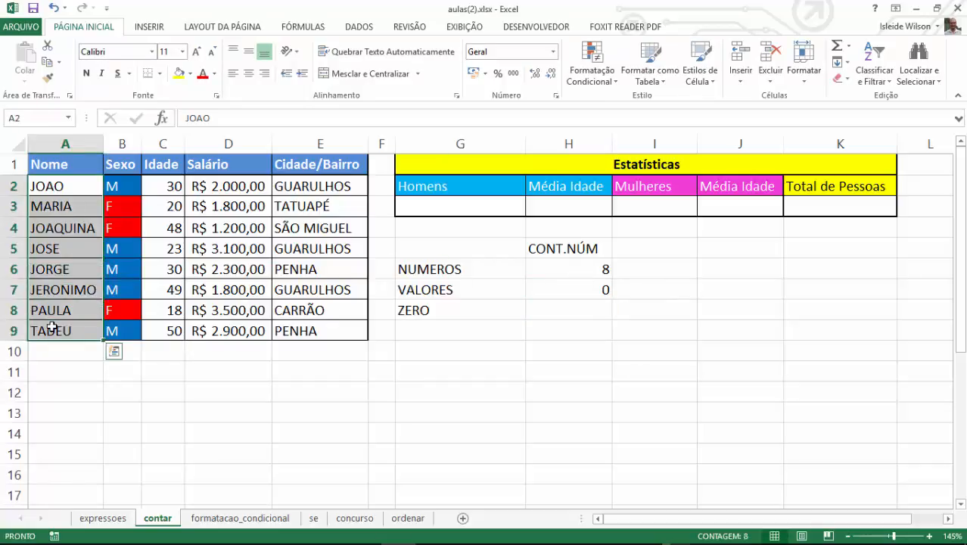
{"action": "left_click", "coordinate": [600, 289]}
{"action": "double_click", "coordinate": [606, 268]}
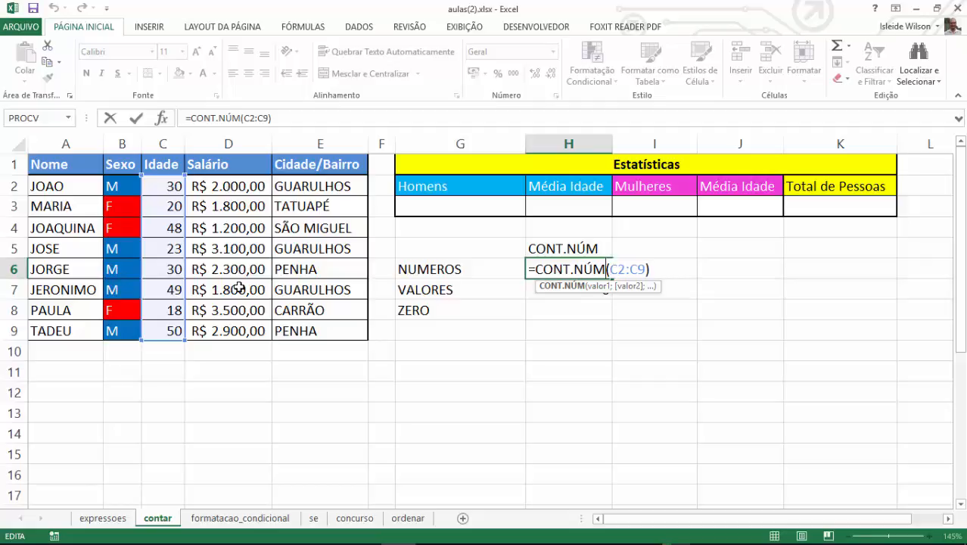
{"action": "key", "text": "Return"}
- Try counting the names in A2:A9 with CONT.VALORES in cell I5, beside the CONT.NÚM heading
{"action": "key", "text": "Right"}
{"action": "key", "text": "Up"}
{"action": "key", "text": "Up"}
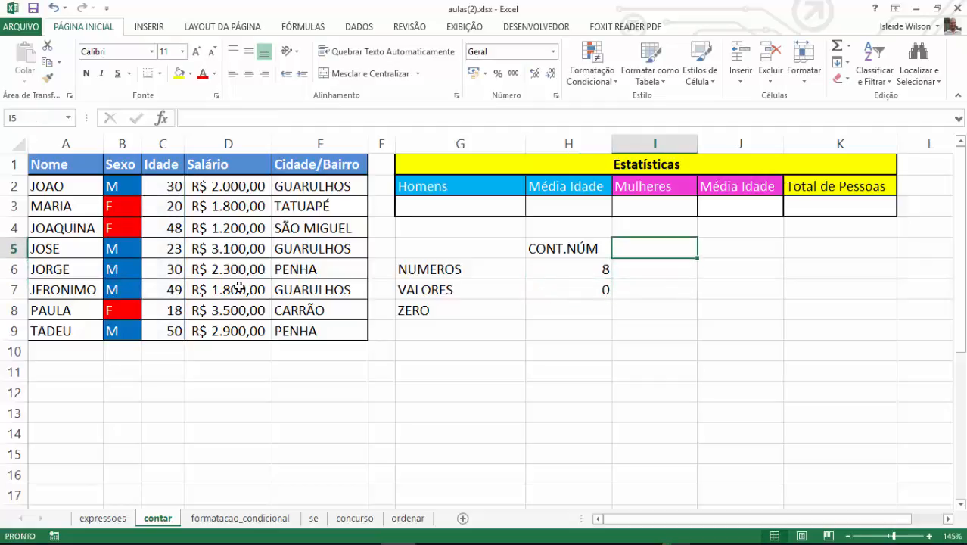
{"action": "type", "text": "=CONT.VA"}
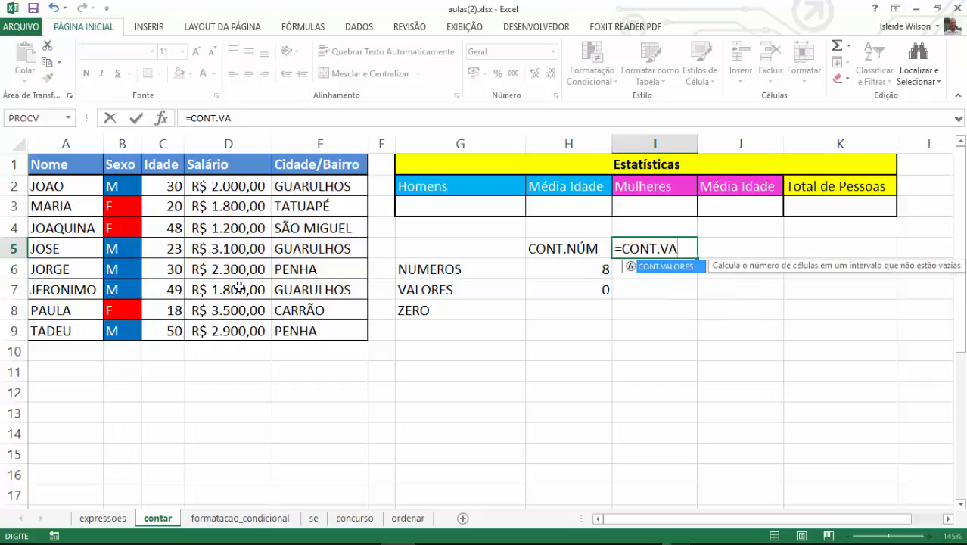
{"action": "key", "text": "Tab"}
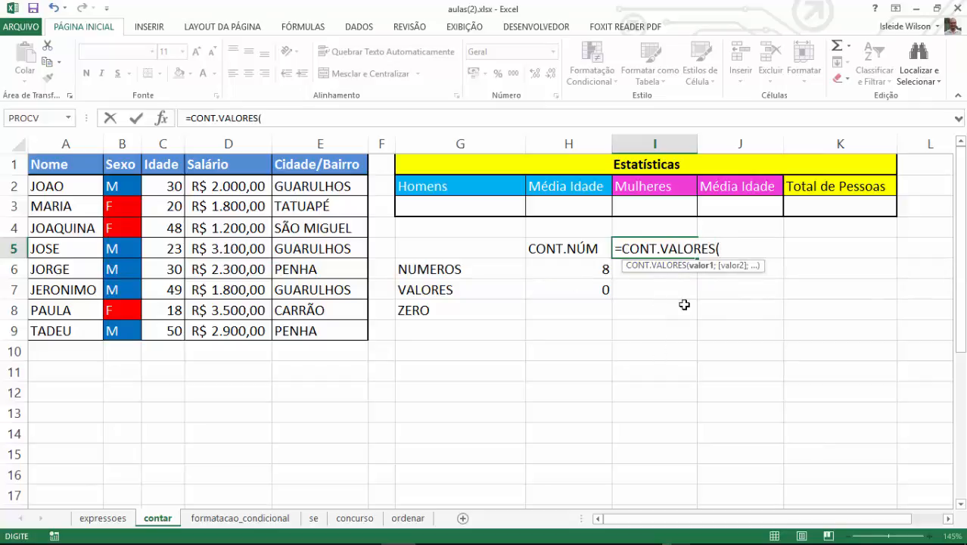
{"action": "left_click_drag", "start_coordinate": [44, 183], "coordinate": [48, 335]}
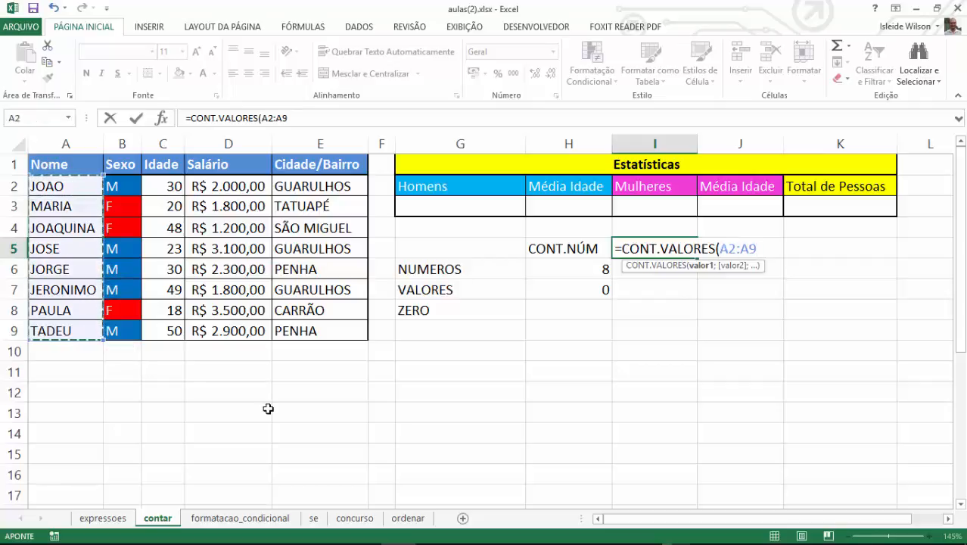
{"action": "key", "text": "Return"}
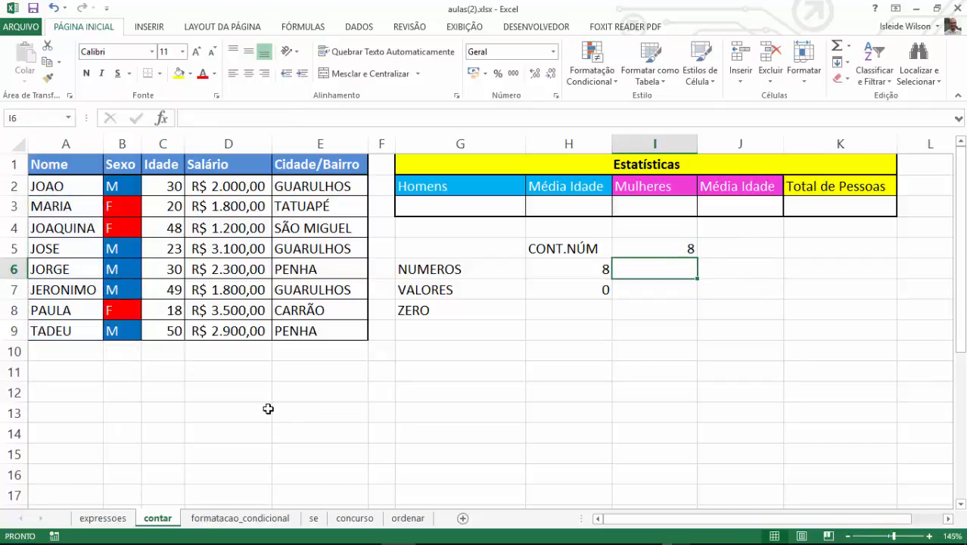
- Replace the formula in cell I5 with the heading CONT.VALORES
{"action": "key", "text": "Up"}
{"action": "type", "text": "CONT.VALORES"}
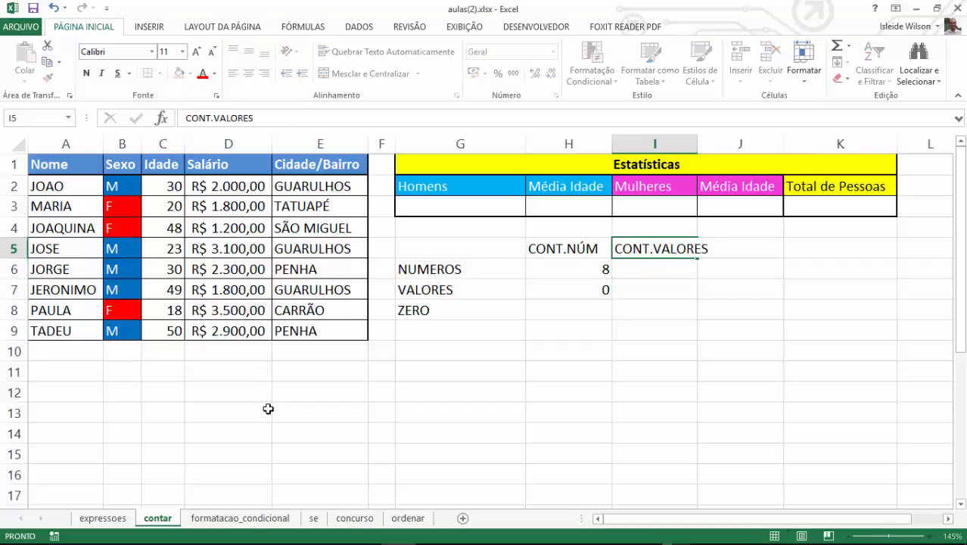
{"action": "key", "text": "Return"}
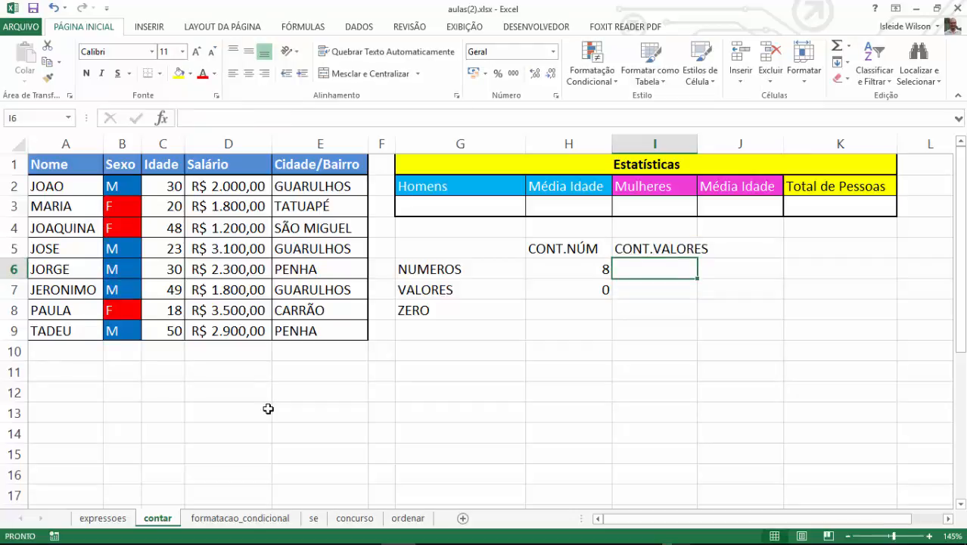
- Count the names in A2:A9 with CONT.VALORES in cell I6, in the NUMEROS row
{"action": "type", "text": "=CONT"}
{"action": "key", "text": "Down"}
{"action": "key", "text": "Down"}
{"action": "key", "text": "Down"}
{"action": "key", "text": "Tab"}
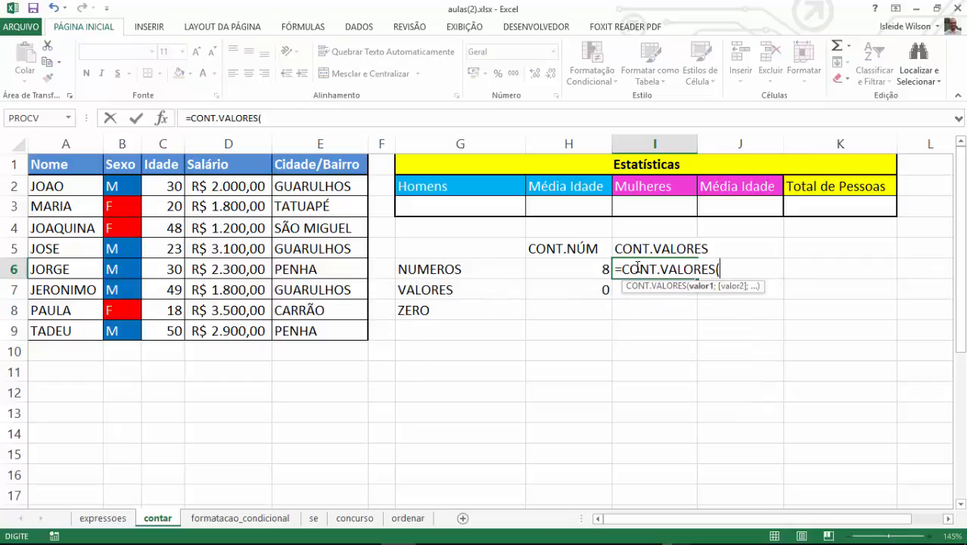
{"action": "left_click_drag", "start_coordinate": [64, 186], "coordinate": [71, 331]}
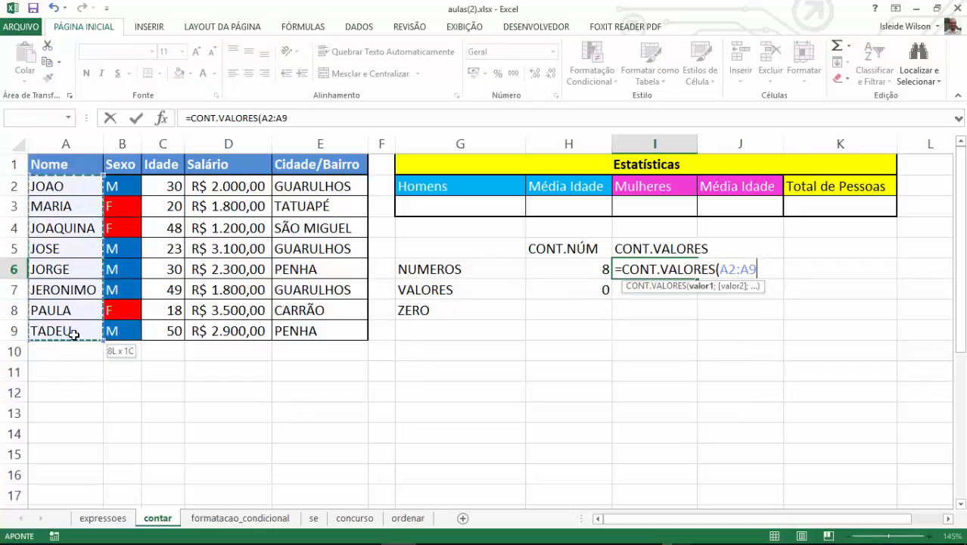
{"action": "type", "text": ")"}
{"action": "key", "text": "Return"}
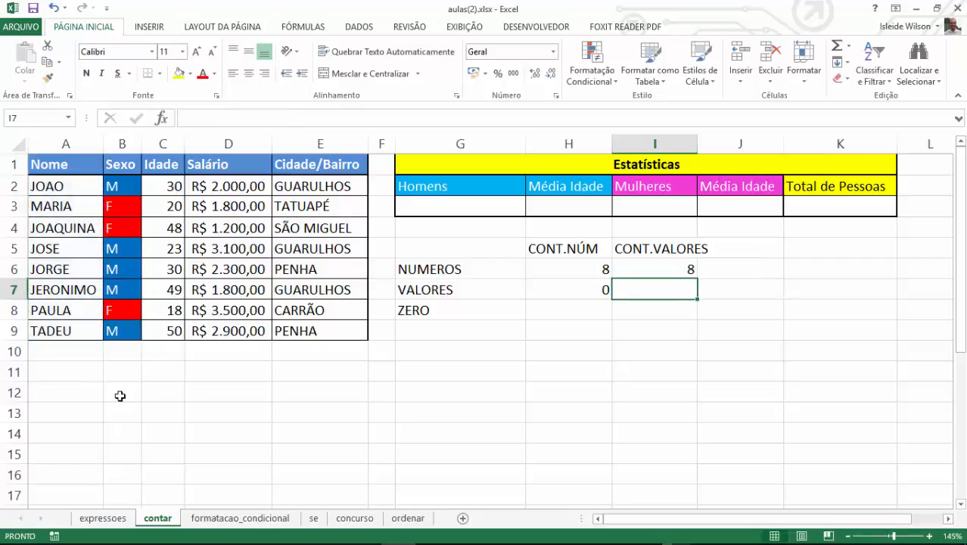
- Count the ages in C2:C9 with CONT.VALORES in cell I7, in the VALORES row
{"action": "type", "text": "="}
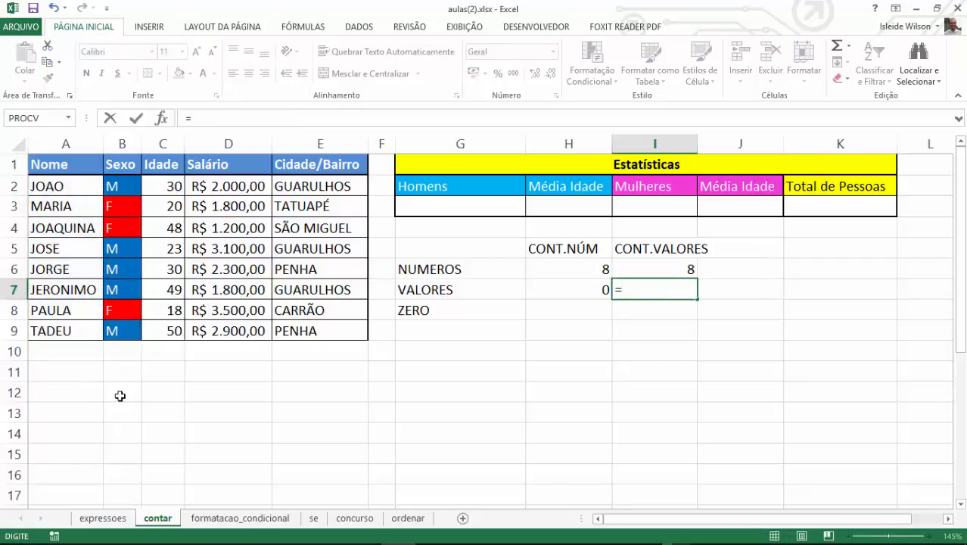
{"action": "type", "text": "CONT"}
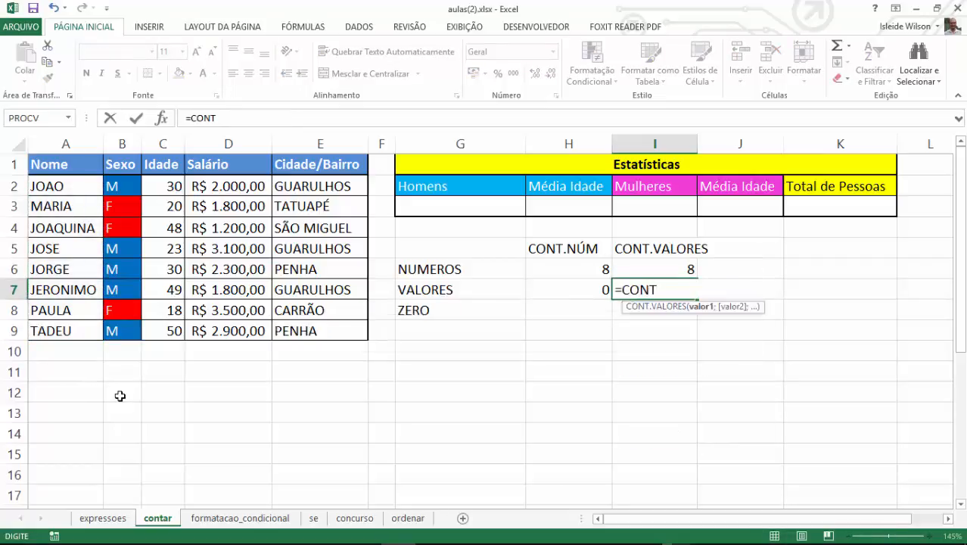
{"action": "type", "text": ".VALORES("}
{"action": "left_click_drag", "start_coordinate": [163, 160], "coordinate": [163, 227]}
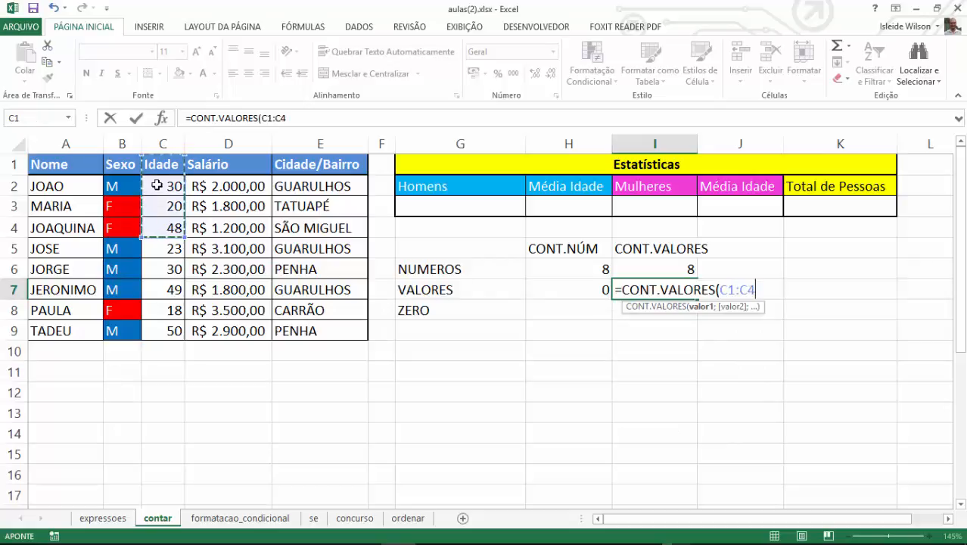
{"action": "left_click_drag", "start_coordinate": [156, 185], "coordinate": [151, 331]}
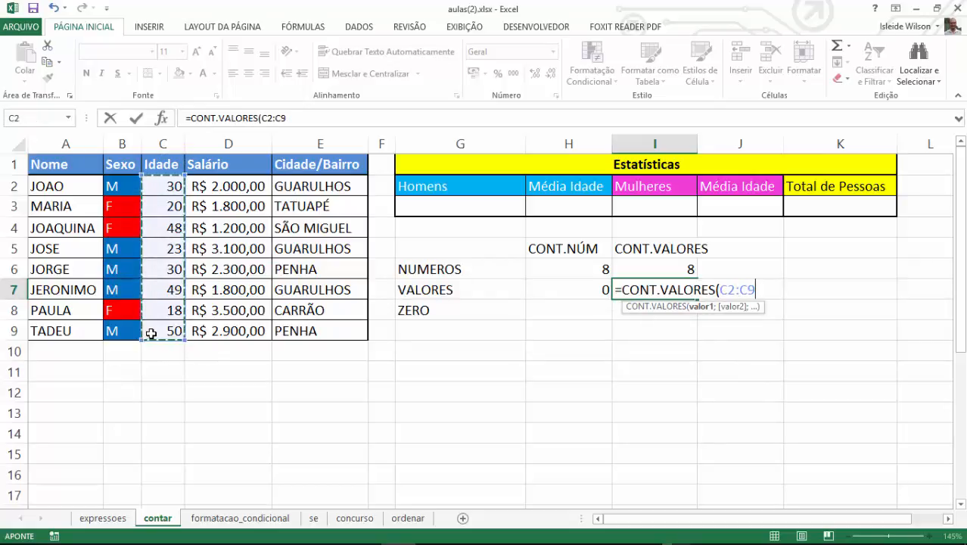
{"action": "type", "text": ")"}
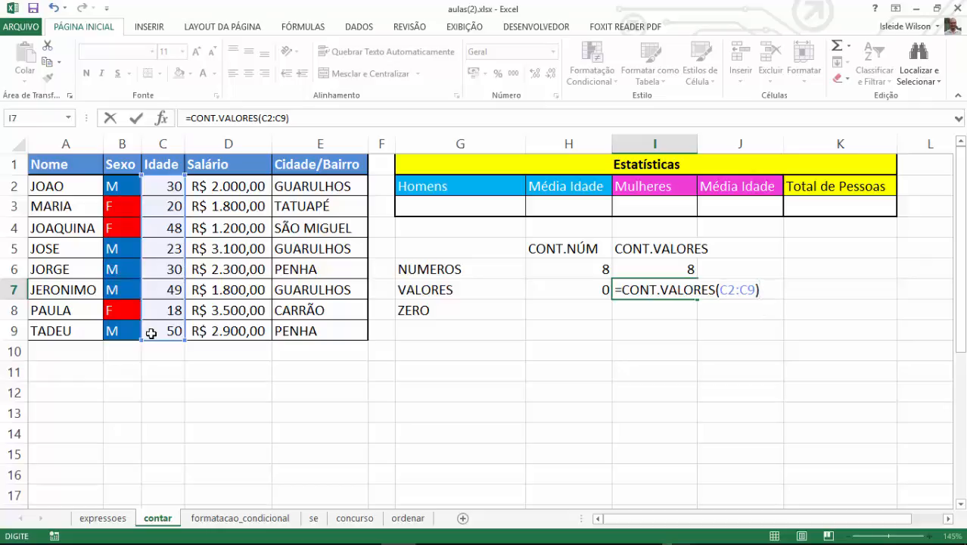
{"action": "key", "text": "Return"}
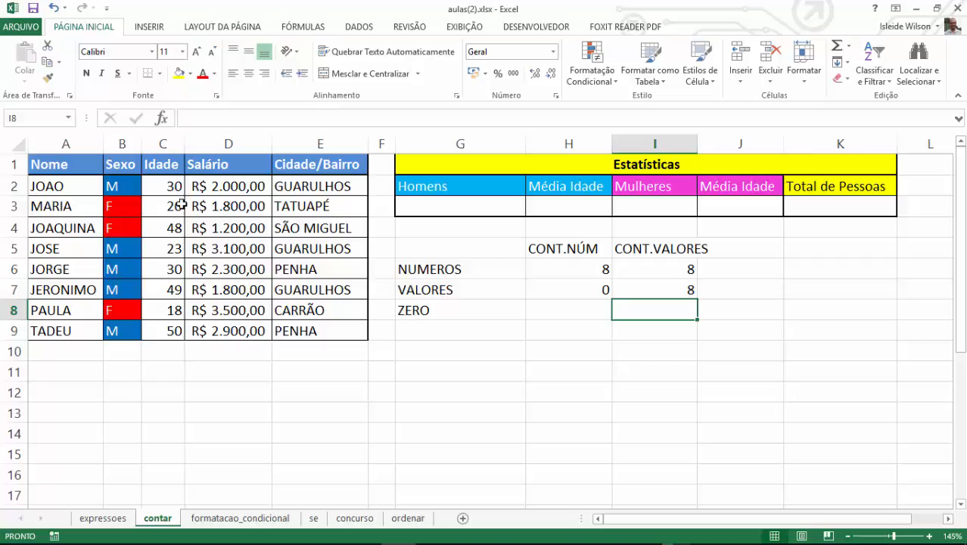
- Replace the name in A3 with the number 10 and the age in C3 with that person's name to test the counts
{"action": "left_click", "coordinate": [30, 215]}
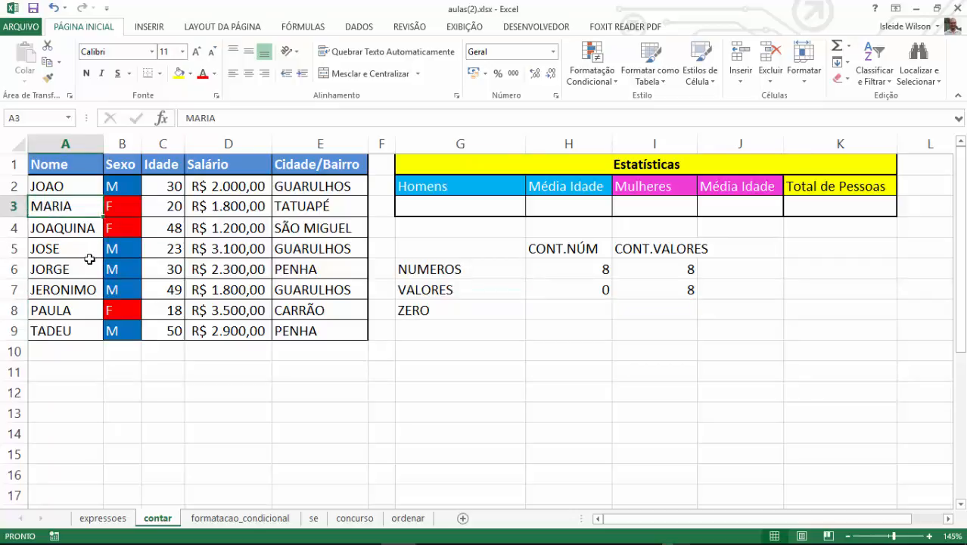
{"action": "type", "text": "10"}
{"action": "key", "text": "Tab"}
{"action": "key", "text": "Tab"}
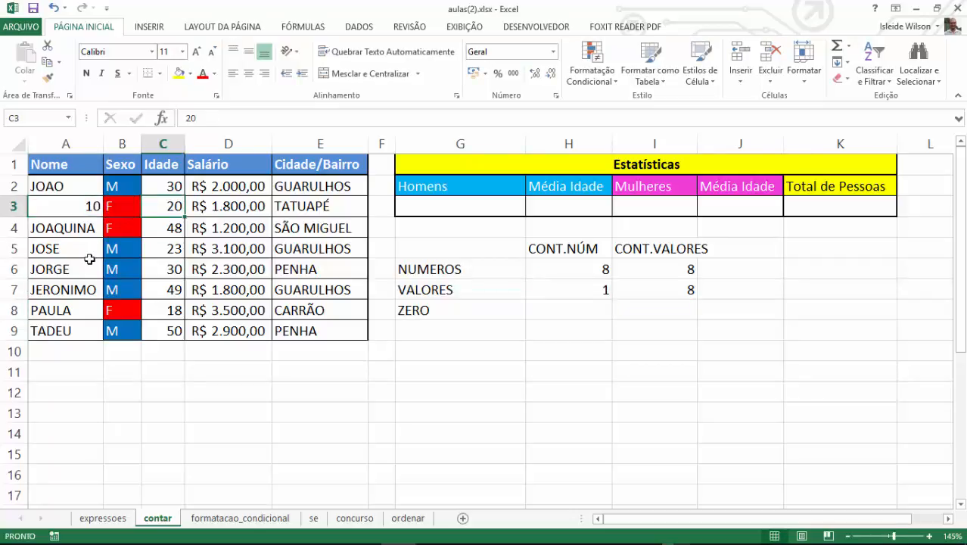
{"action": "type", "text": "MARIA"}
{"action": "key", "text": "Return"}
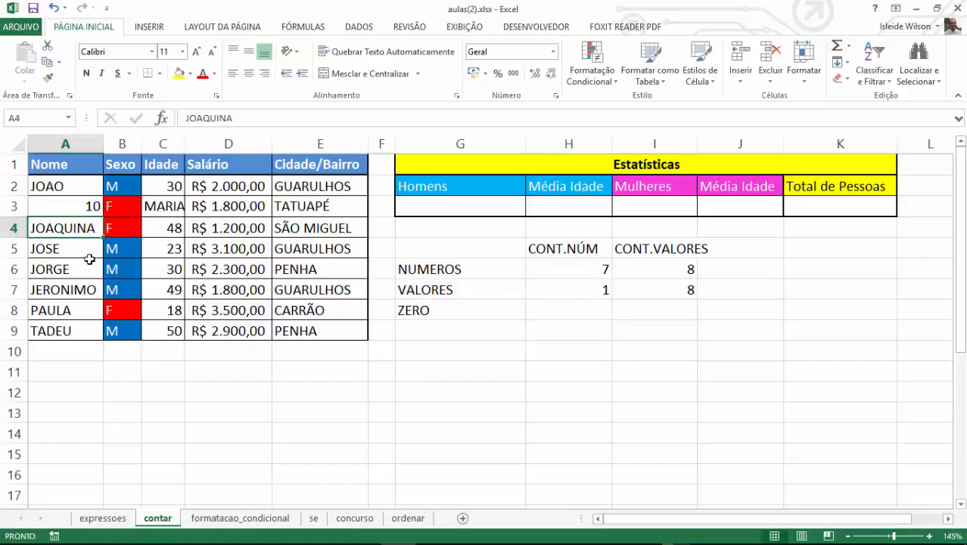
{"action": "left_click", "coordinate": [603, 270]}
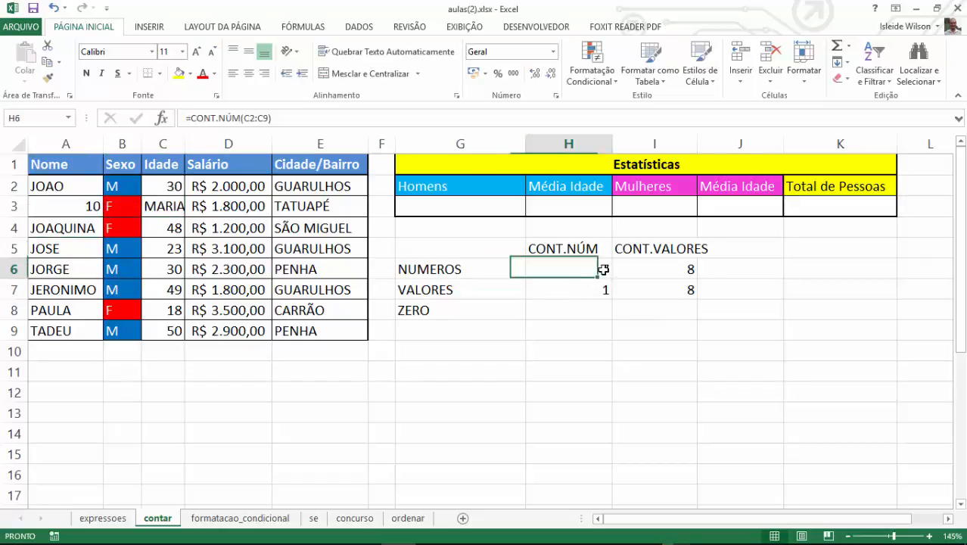
{"action": "left_click_drag", "start_coordinate": [182, 179], "coordinate": [171, 333]}
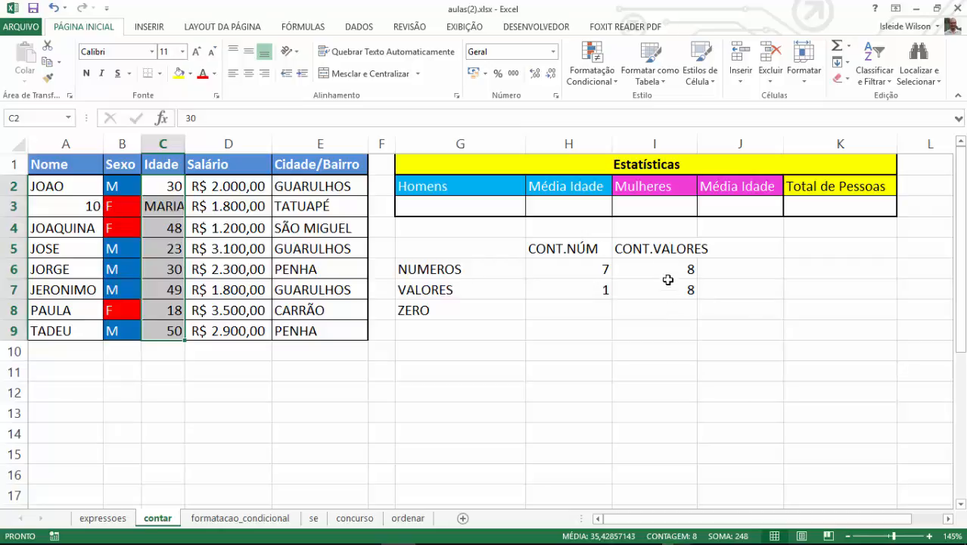
- Undo the test replacements in A3 and C3 to restore the original name and age
{"action": "left_click_drag", "start_coordinate": [64, 187], "coordinate": [66, 318]}
{"action": "left_click", "coordinate": [76, 206]}
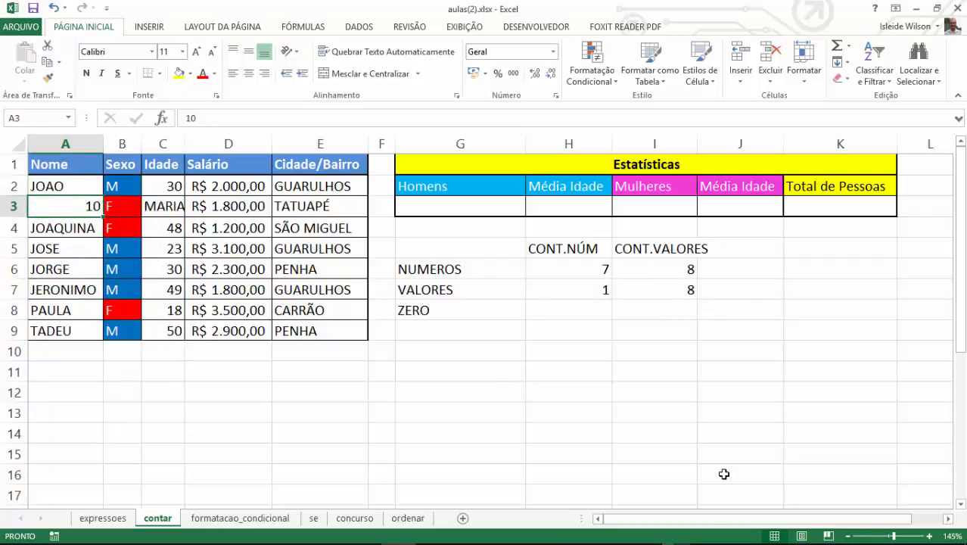
{"action": "key", "text": "ctrl+z"}
{"action": "key", "text": "ctrl+z"}
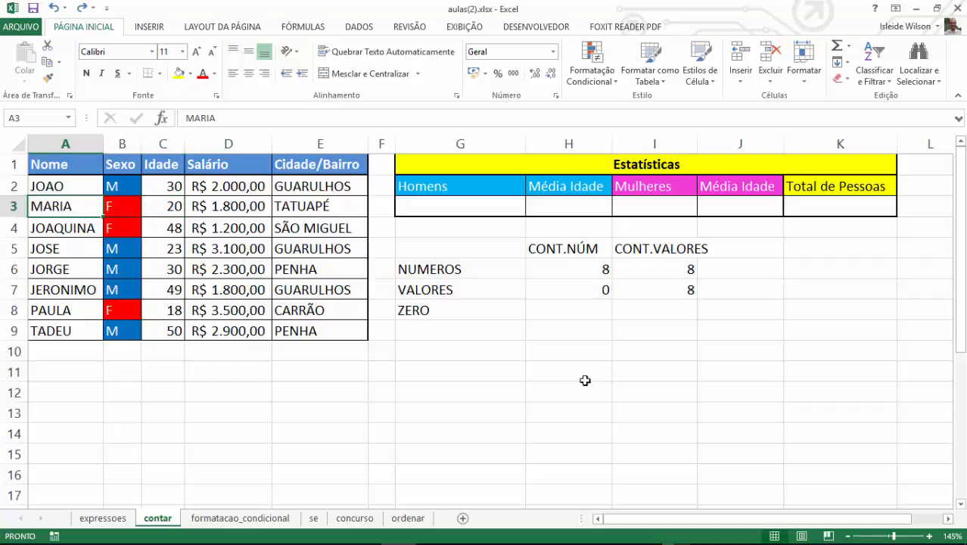
- Replace the label in cell G8 with VAZIO
{"action": "left_click", "coordinate": [584, 375]}
{"action": "left_click", "coordinate": [464, 313]}
{"action": "left_click", "coordinate": [585, 314]}
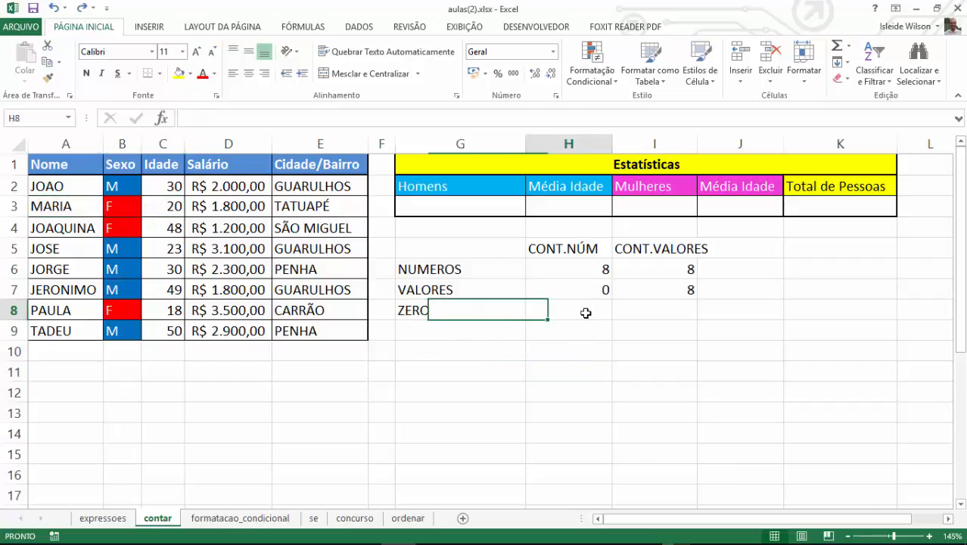
{"action": "left_click", "coordinate": [482, 312]}
{"action": "type", "text": "ZIO"}
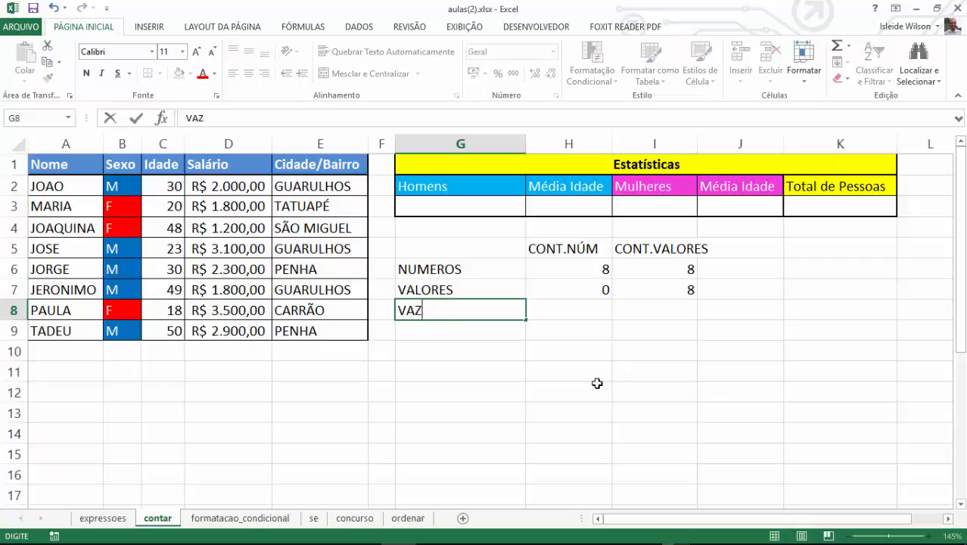
{"action": "key", "text": "Return"}
- Count the blank cells in A2:A9 with CONTAR.VAZIO in cell H8, in the VAZIO row
{"action": "key", "text": "Right"}
{"action": "key", "text": "Right"}
{"action": "key", "text": "Up"}
{"action": "key", "text": "Left"}
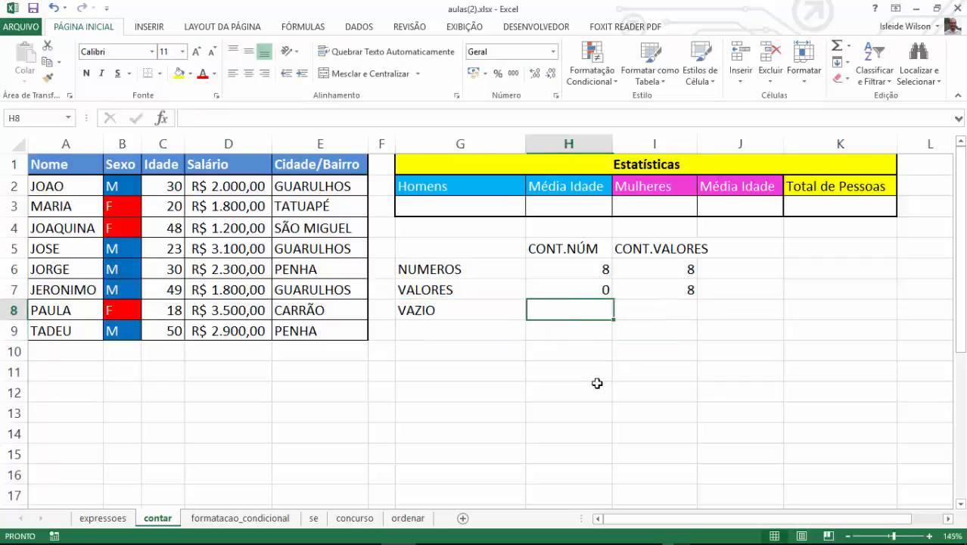
{"action": "type", "text": "=CONTAR"}
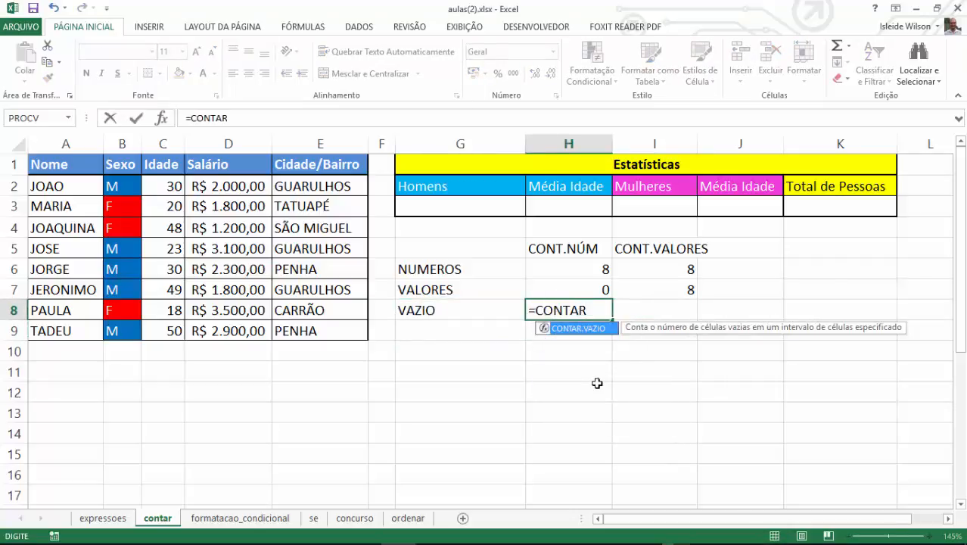
{"action": "key", "text": "Tab"}
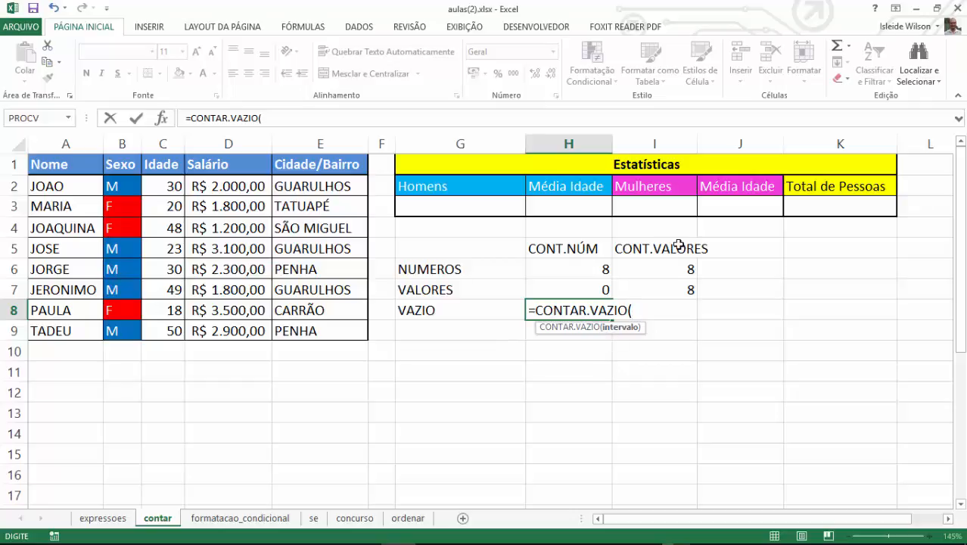
{"action": "left_click", "coordinate": [77, 188]}
{"action": "left_click_drag", "start_coordinate": [77, 187], "coordinate": [70, 336]}
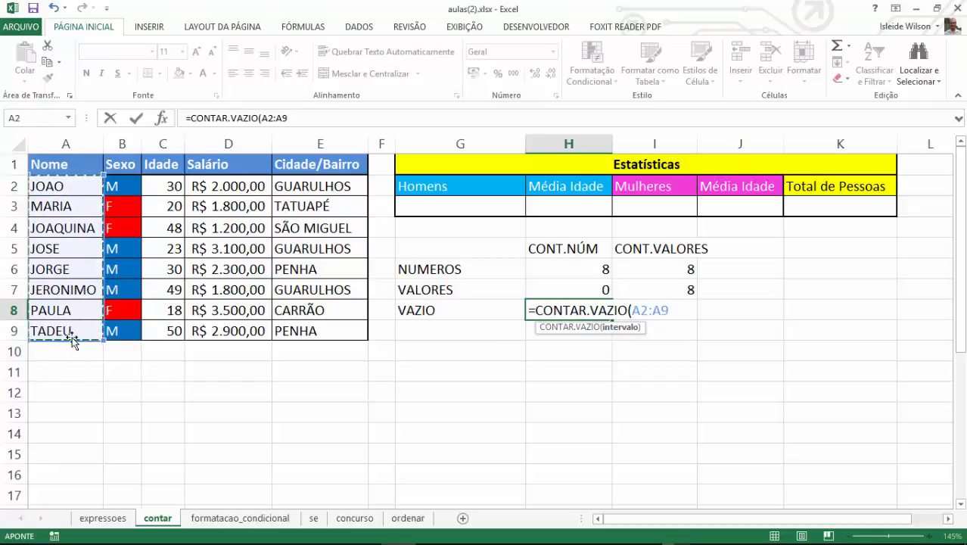
{"action": "key", "text": "Return"}
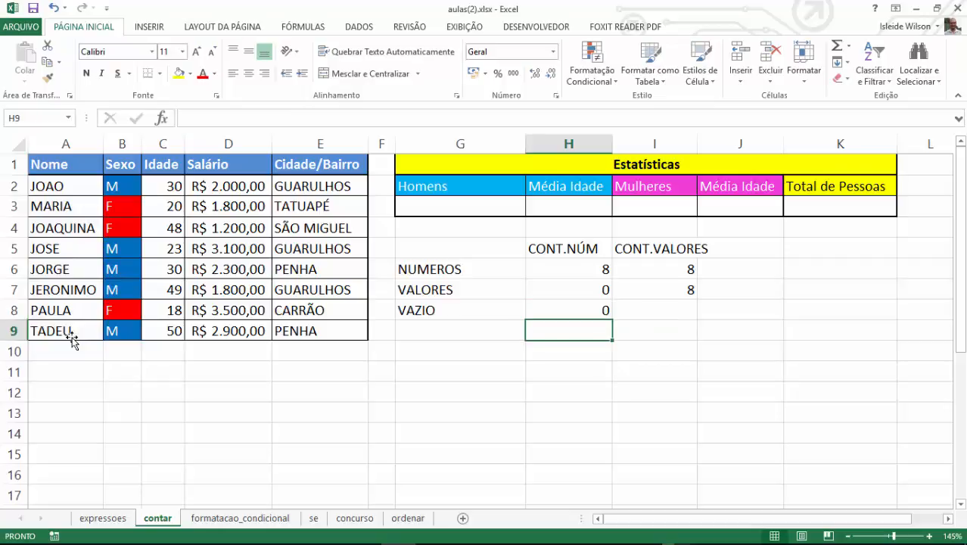
- Clear the name in A9 to test the CONTAR.VAZIO formula in H8, and undo the deletion
{"action": "key", "text": "Left"}
{"action": "key", "text": "Left"}
{"action": "key", "text": "Left"}
{"action": "key", "text": "Left"}
{"action": "key", "text": "Left"}
{"action": "key", "text": "Left"}
{"action": "key", "text": "Left"}
{"action": "key", "text": "Up"}
{"action": "key", "text": "Down"}
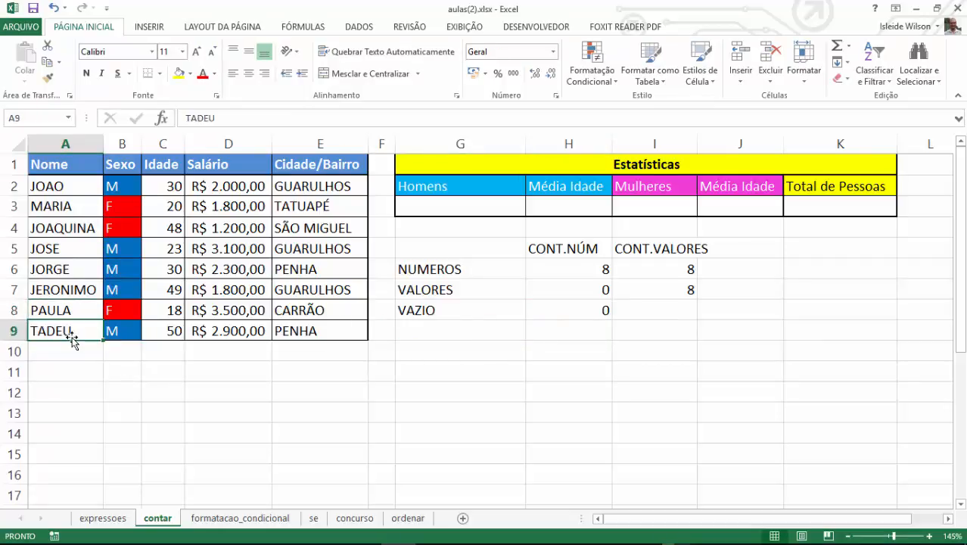
{"action": "key", "text": "Delete"}
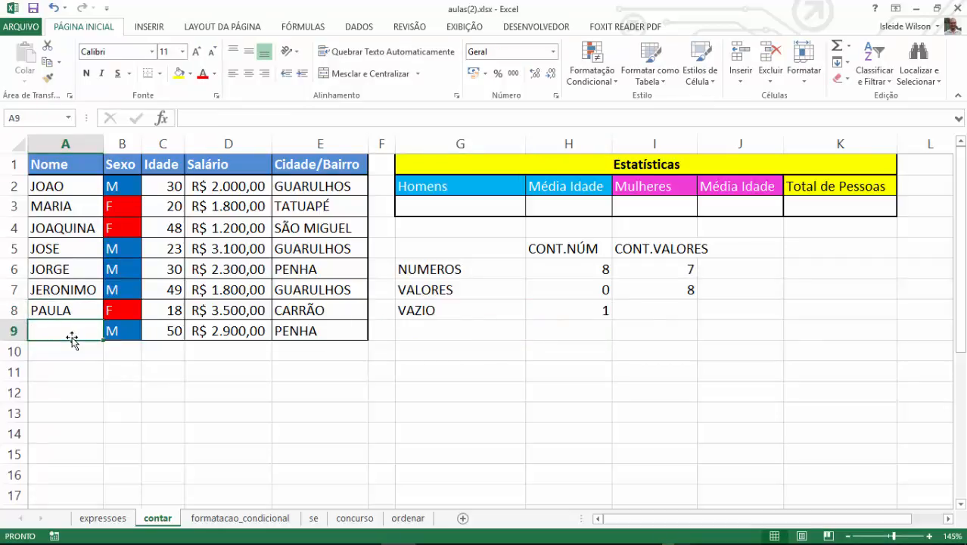
{"action": "left_click", "coordinate": [605, 310]}
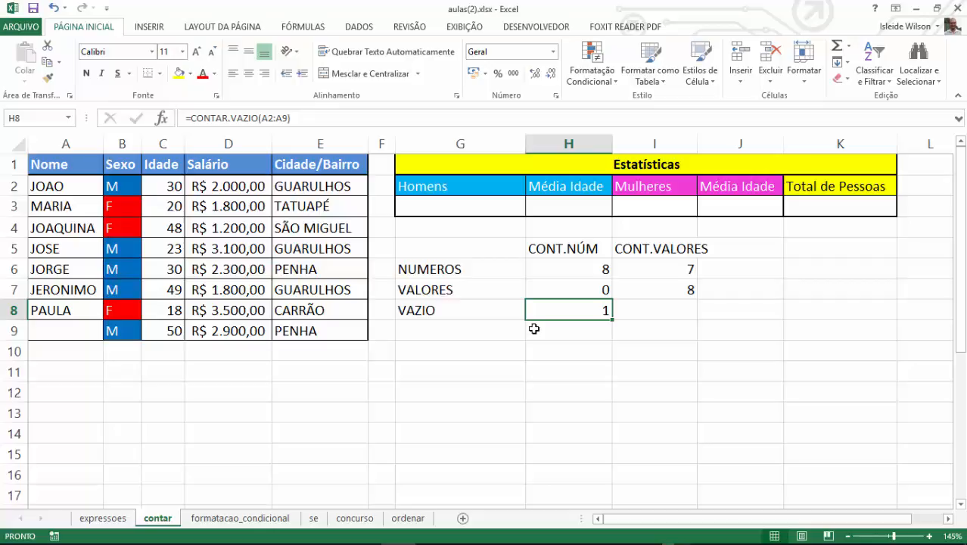
{"action": "key", "text": "ctrl+z"}
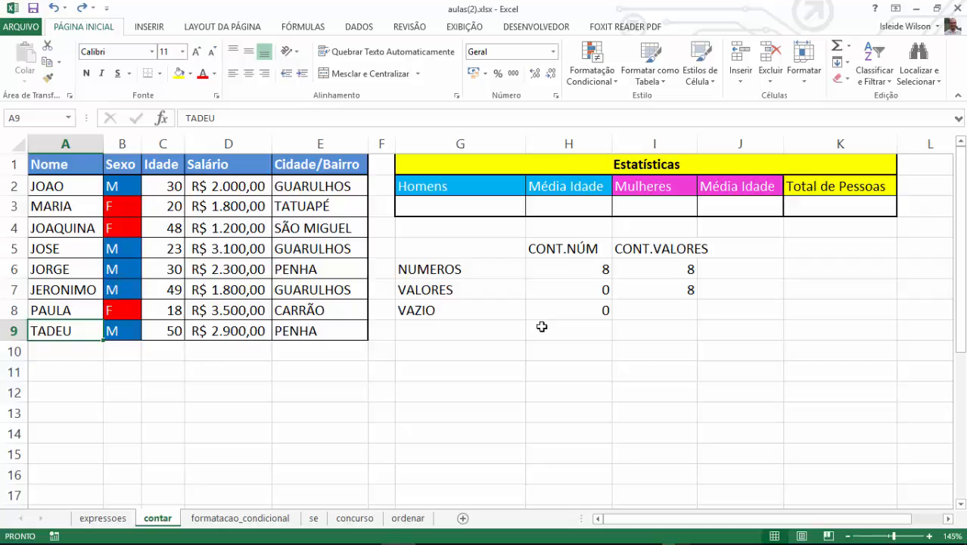
{"action": "left_click_drag", "start_coordinate": [473, 240], "coordinate": [684, 301]}
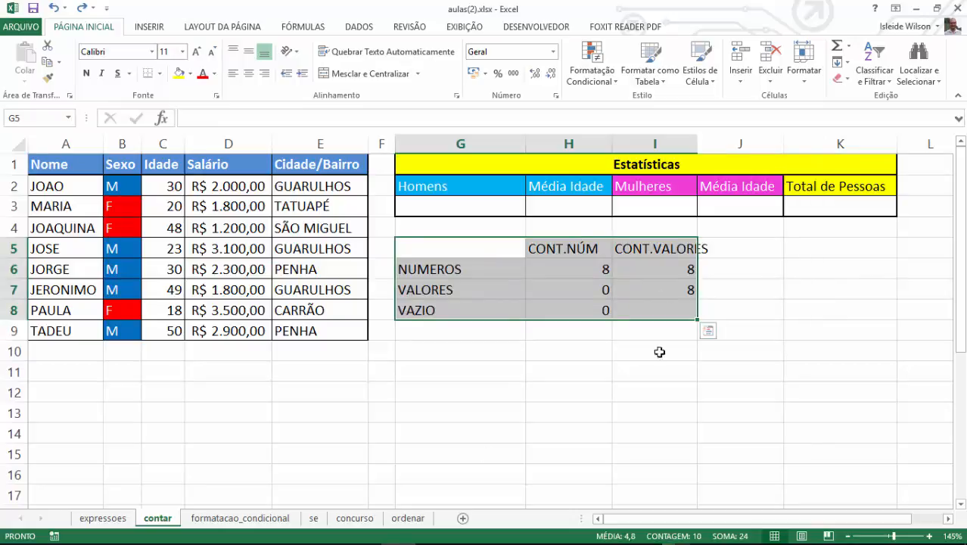
{"action": "left_click", "coordinate": [847, 185]}
{"action": "left_click", "coordinate": [843, 198]}
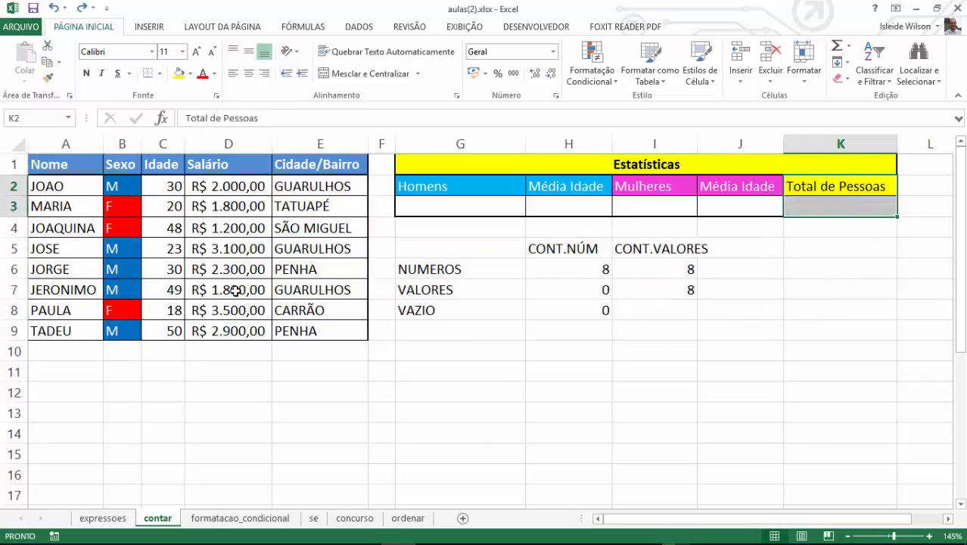
{"action": "left_click_drag", "start_coordinate": [402, 270], "coordinate": [651, 269]}
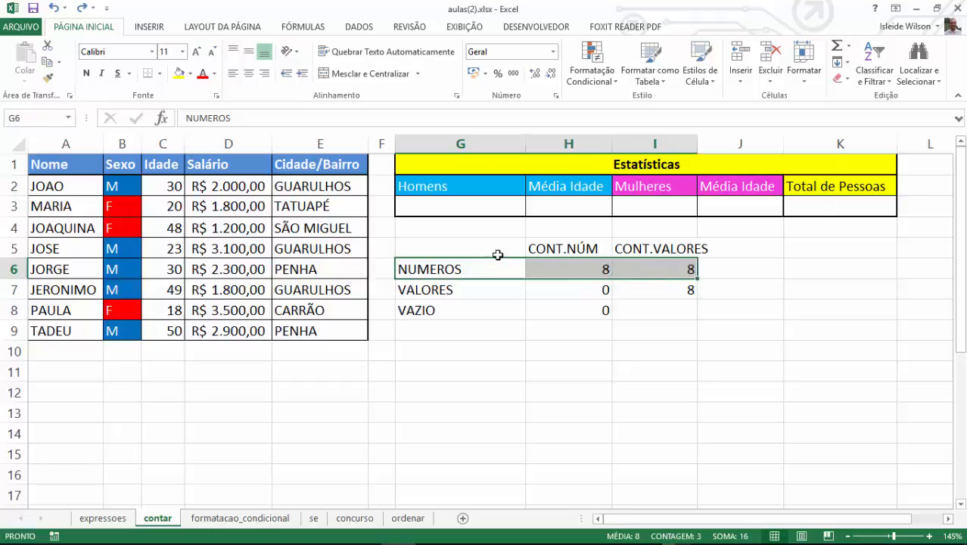
{"action": "left_click_drag", "start_coordinate": [443, 270], "coordinate": [594, 266]}
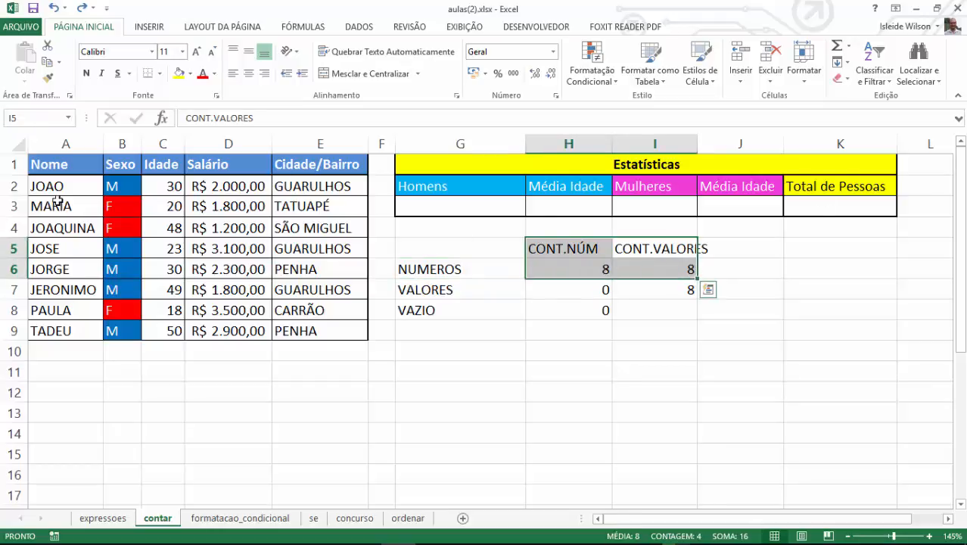
- Count the names in A2:A9 with CONT.VALORES in cell K3, under Total de Pessoas
{"action": "left_click", "coordinate": [811, 214]}
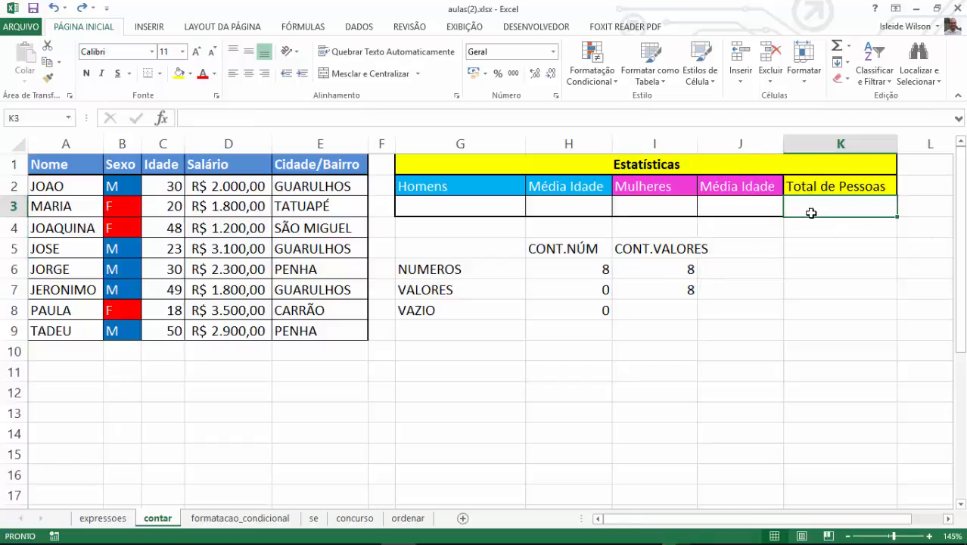
{"action": "type", "text": "=CO"}
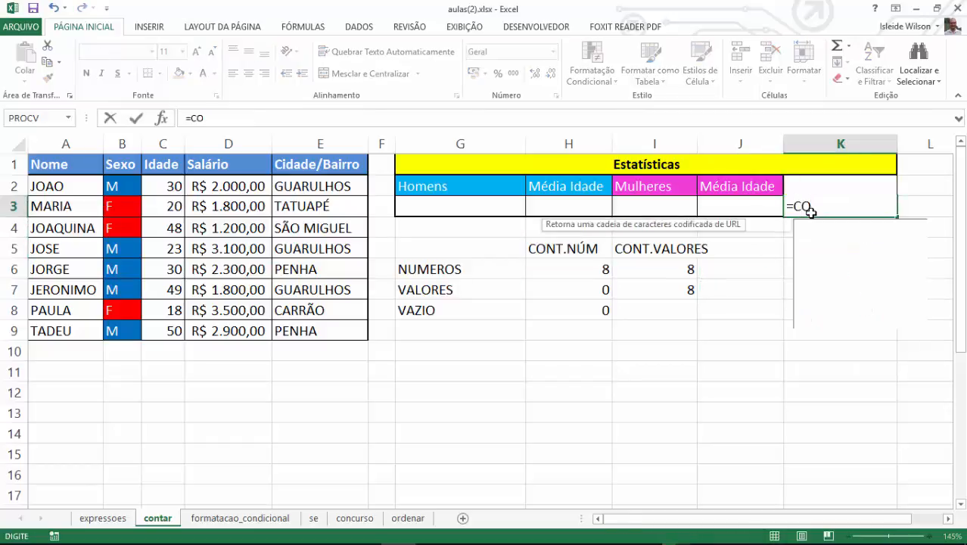
{"action": "type", "text": "NT.VA"}
{"action": "key", "text": "Tab"}
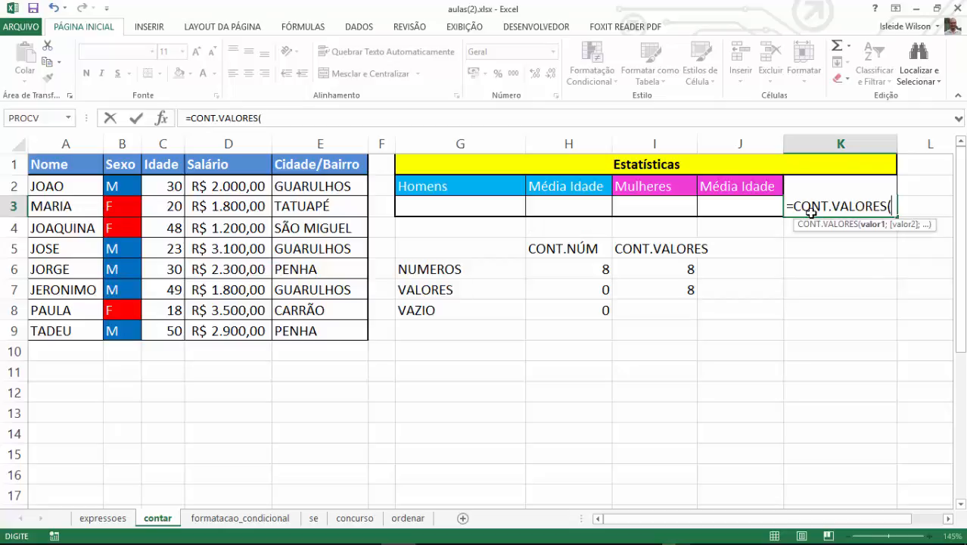
{"action": "left_click", "coordinate": [75, 187]}
{"action": "left_click_drag", "start_coordinate": [72, 207], "coordinate": [79, 319]}
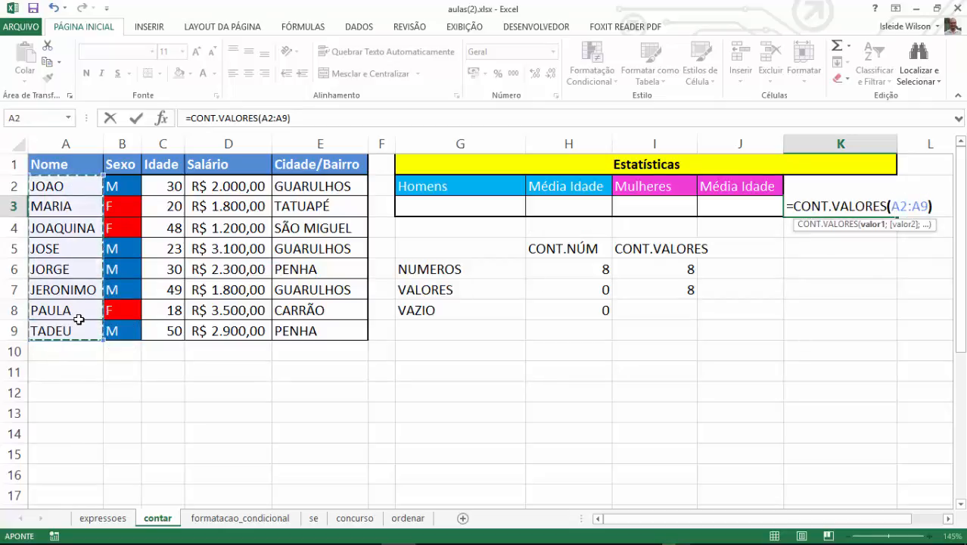
{"action": "key", "text": "Return"}
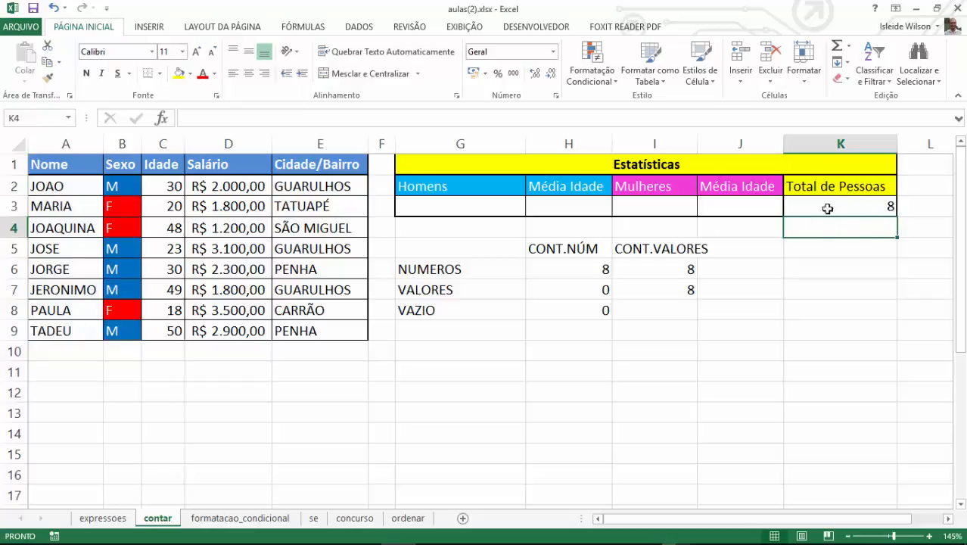
- Enter the label SE in cell G10, below the counting examples
{"action": "left_click", "coordinate": [460, 209]}
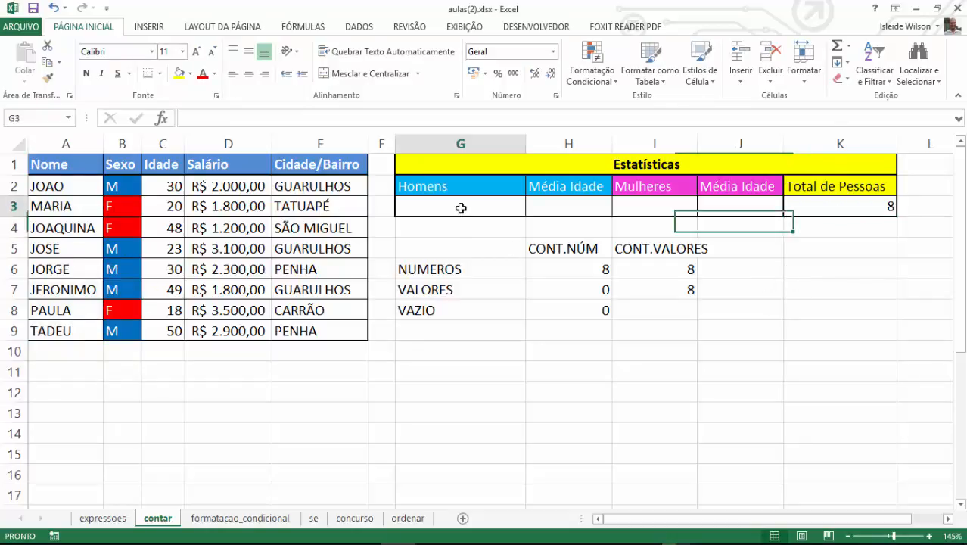
{"action": "left_click", "coordinate": [633, 195]}
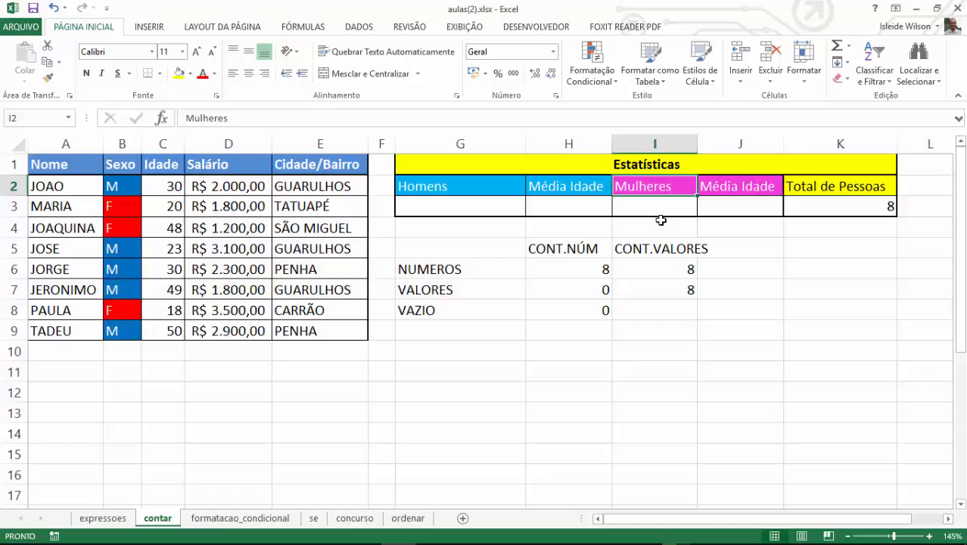
{"action": "key", "text": "Down"}
{"action": "key", "text": "Down"}
{"action": "key", "text": "Down"}
{"action": "key", "text": "Down"}
{"action": "key", "text": "Down"}
{"action": "key", "text": "Down"}
{"action": "key", "text": "Down"}
{"action": "key", "text": "Down"}
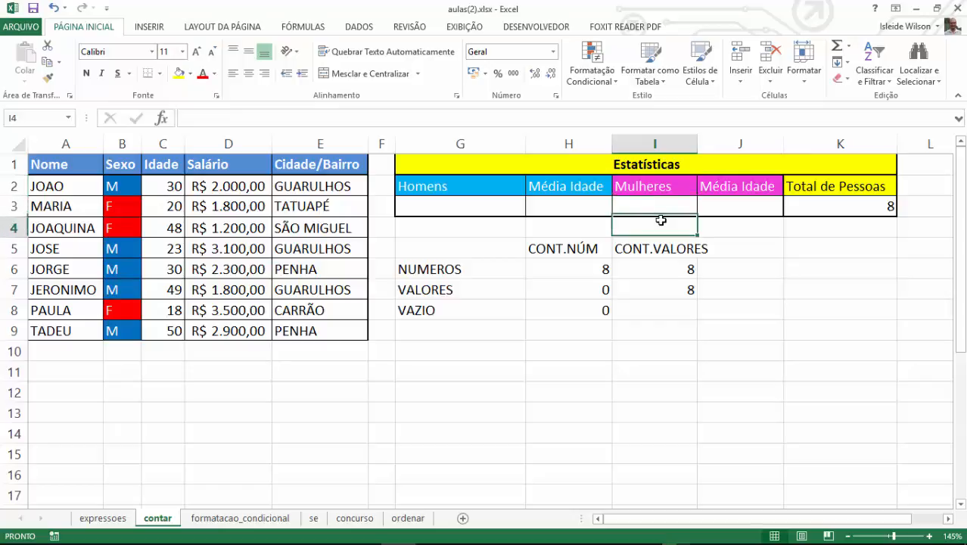
{"action": "key", "text": "Left"}
{"action": "key", "text": "Left"}
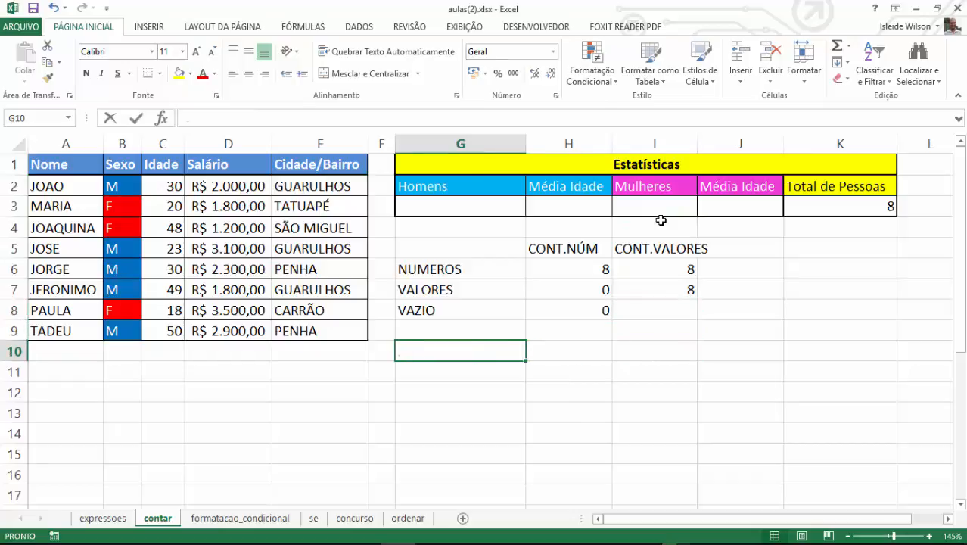
{"action": "type", "text": "SE"}
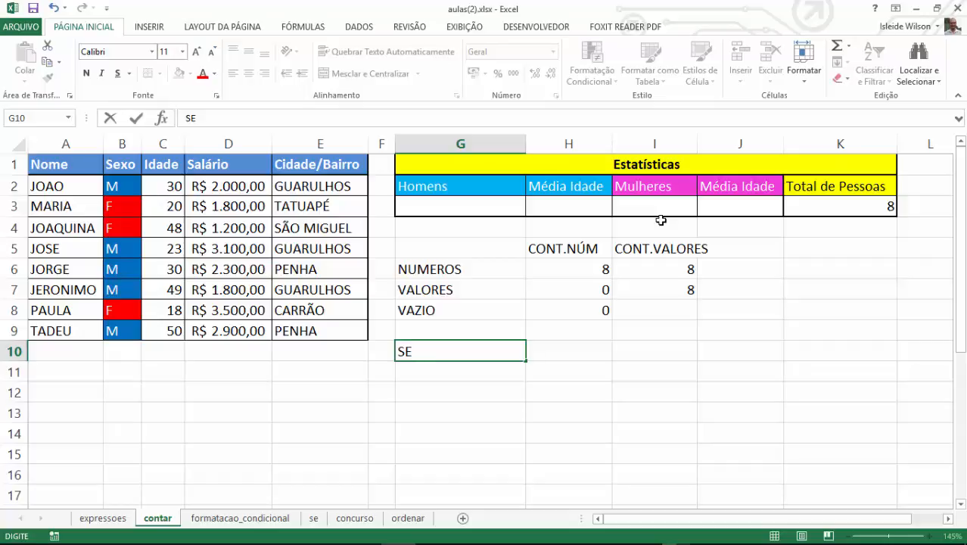
{"action": "key", "text": "Tab"}
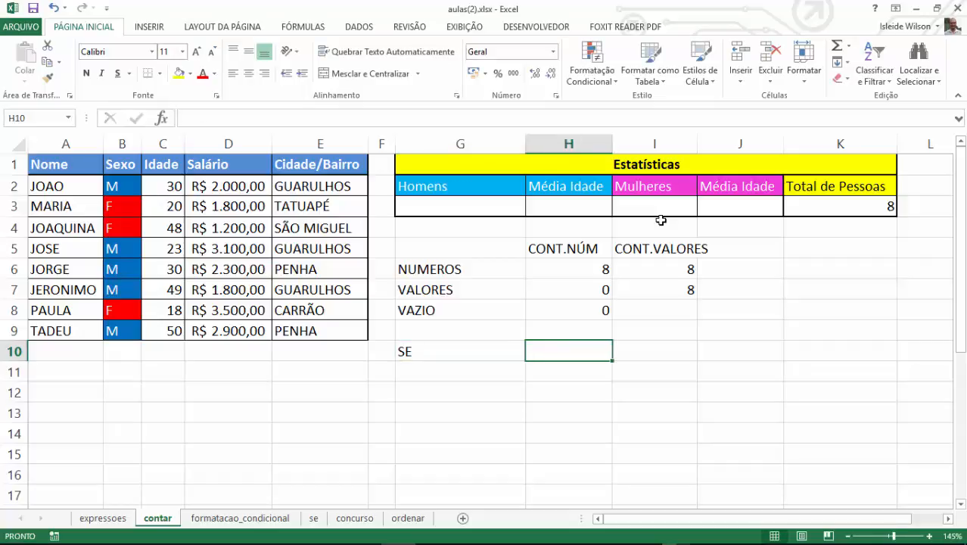
{"action": "type", "text": "=CONT"}
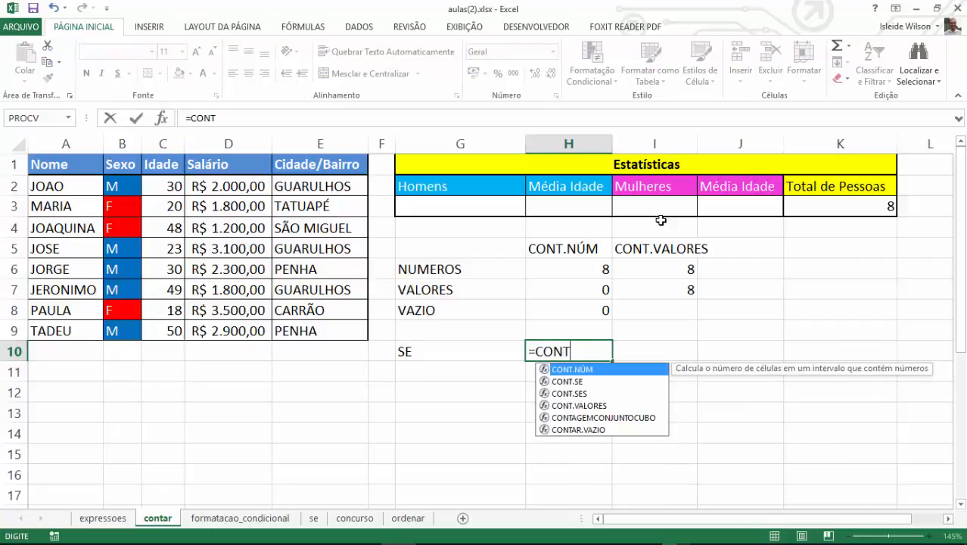
{"action": "type", "text": ".SE("}
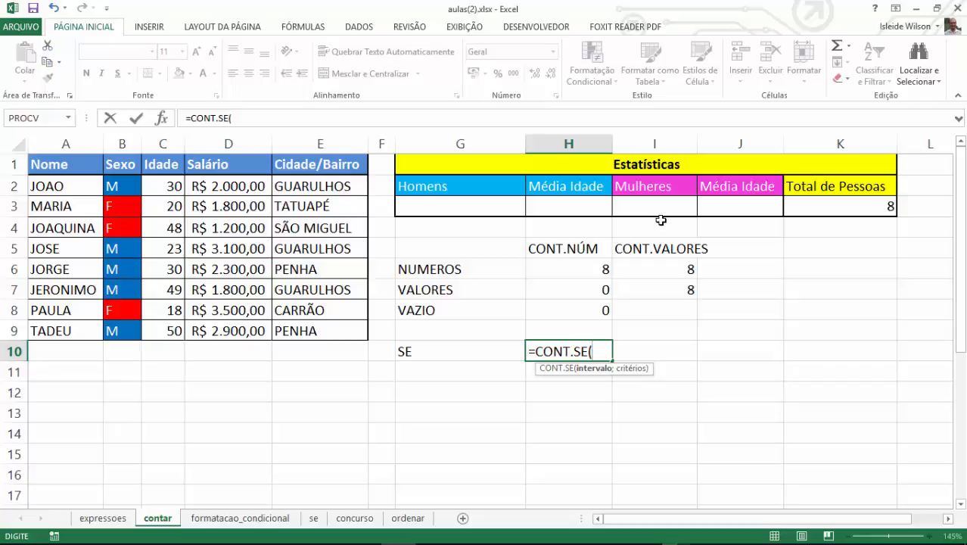
{"action": "key", "text": "Escape"}
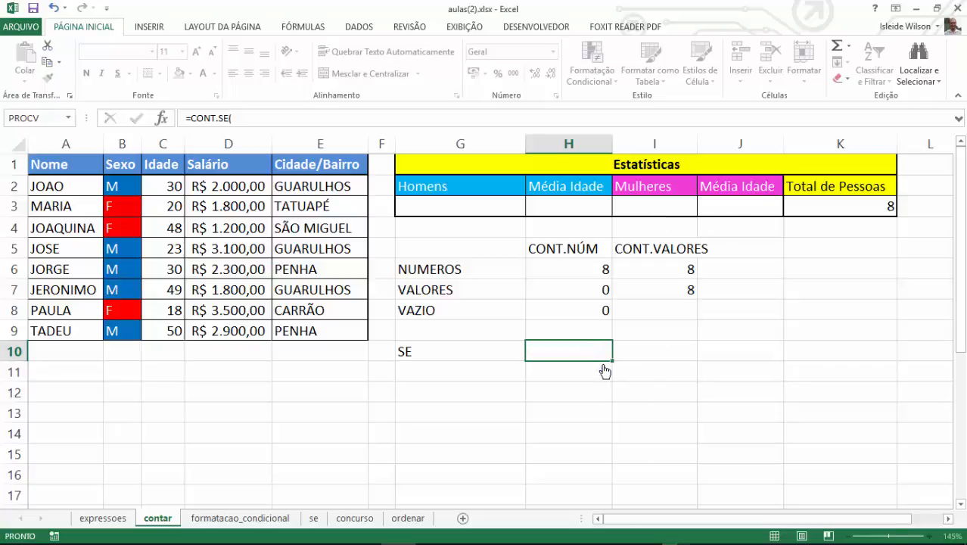
- Start a CONT.SE formula in G3, under Homens, with the Sexo cells B2:B9 as its range
{"action": "left_click", "coordinate": [490, 202]}
{"action": "type", "text": "=CONT.SE("}
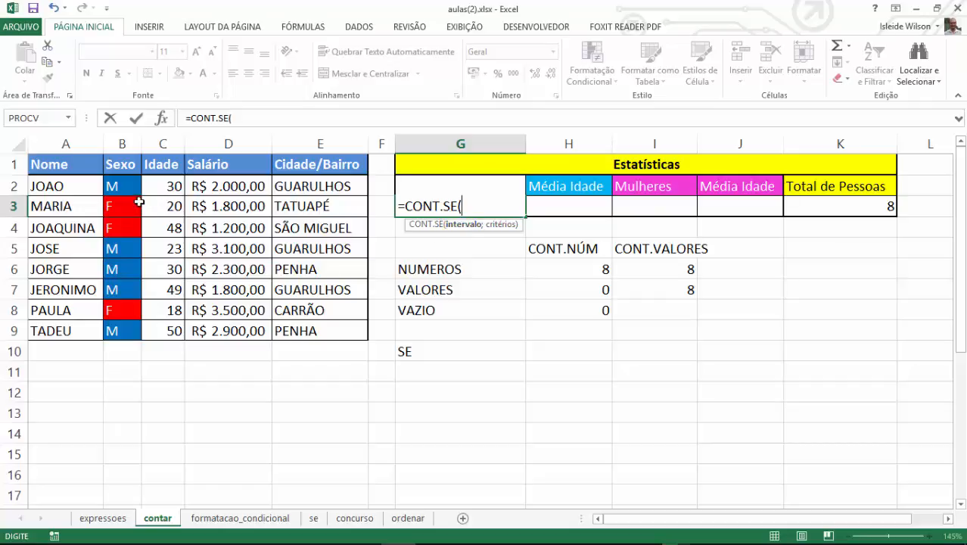
{"action": "left_click_drag", "start_coordinate": [133, 187], "coordinate": [133, 333]}
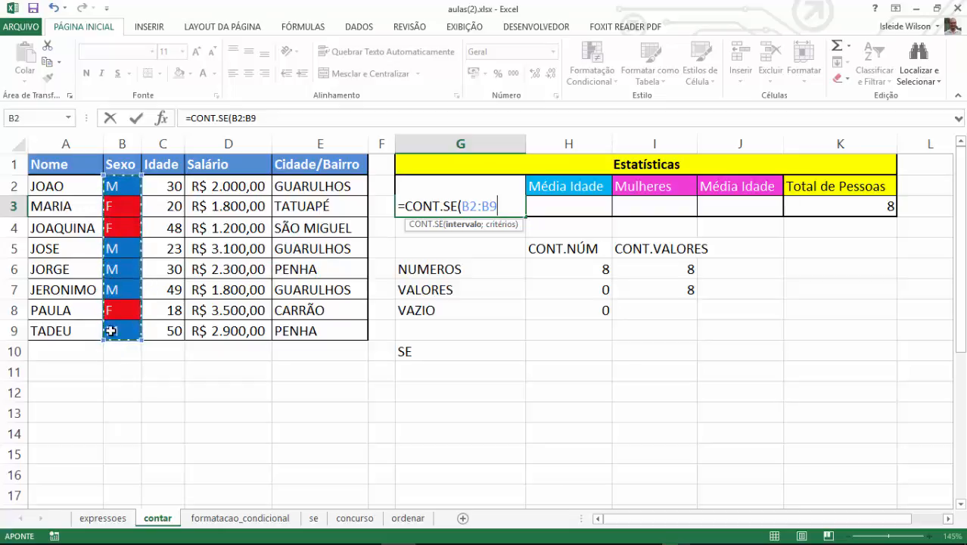
- Try picking only the M cells B2, B5, B6, B7 and B9 as CONT.SE arguments, and clear those references from the formula
{"action": "left_click", "coordinate": [129, 187]}
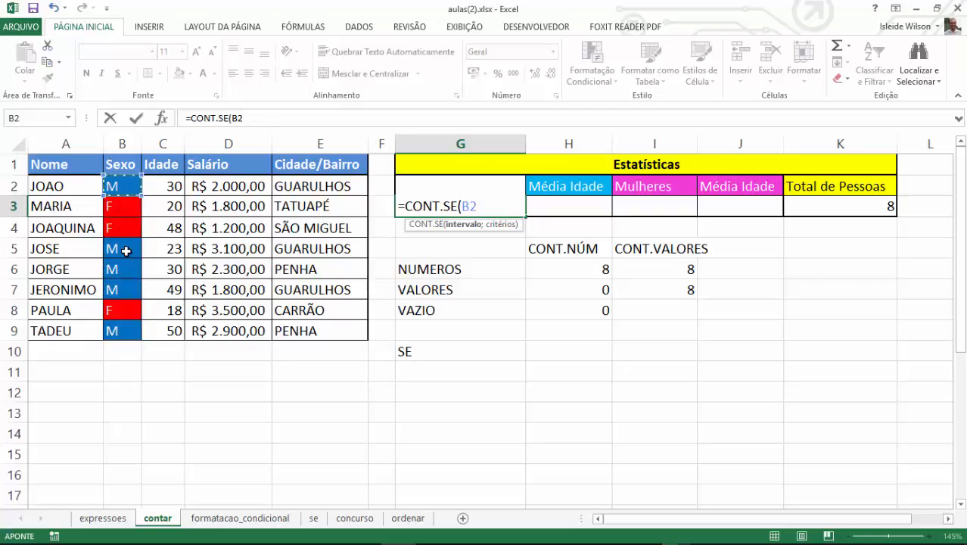
{"action": "left_click", "coordinate": [126, 250], "text": "ctrl"}
{"action": "left_click", "coordinate": [119, 270], "text": "ctrl"}
{"action": "left_click", "coordinate": [119, 290], "text": "ctrl"}
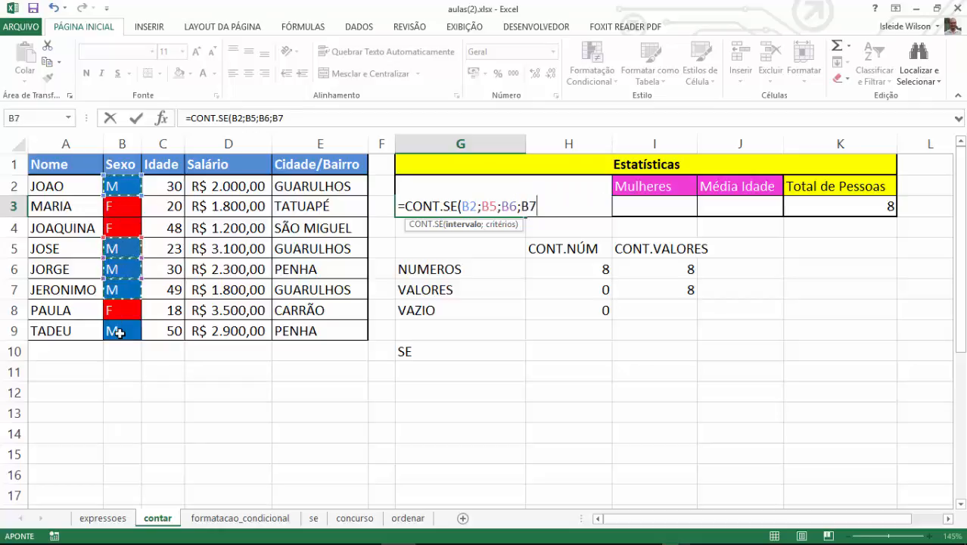
{"action": "left_click", "coordinate": [119, 332], "text": "ctrl"}
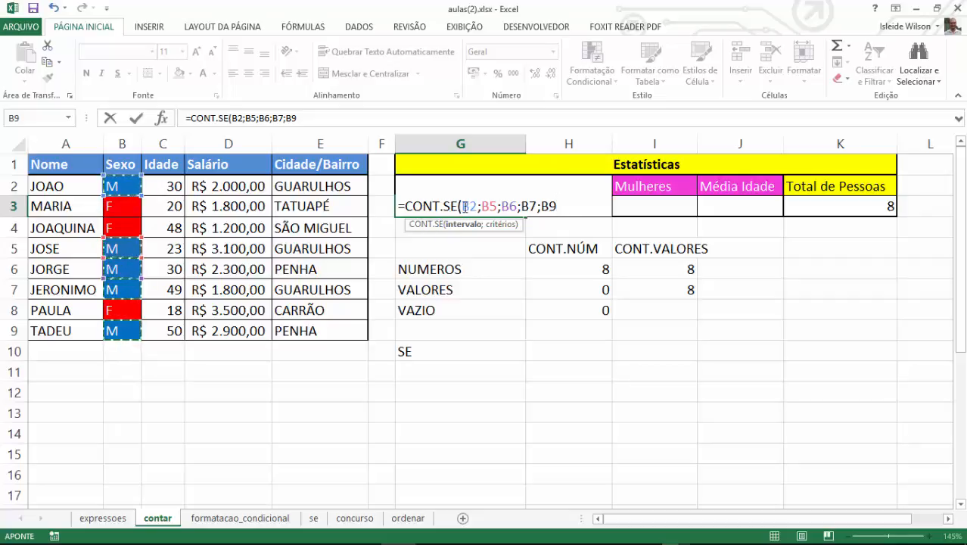
{"action": "left_click_drag", "start_coordinate": [464, 207], "coordinate": [562, 207]}
{"action": "key", "text": "BackSpace"}
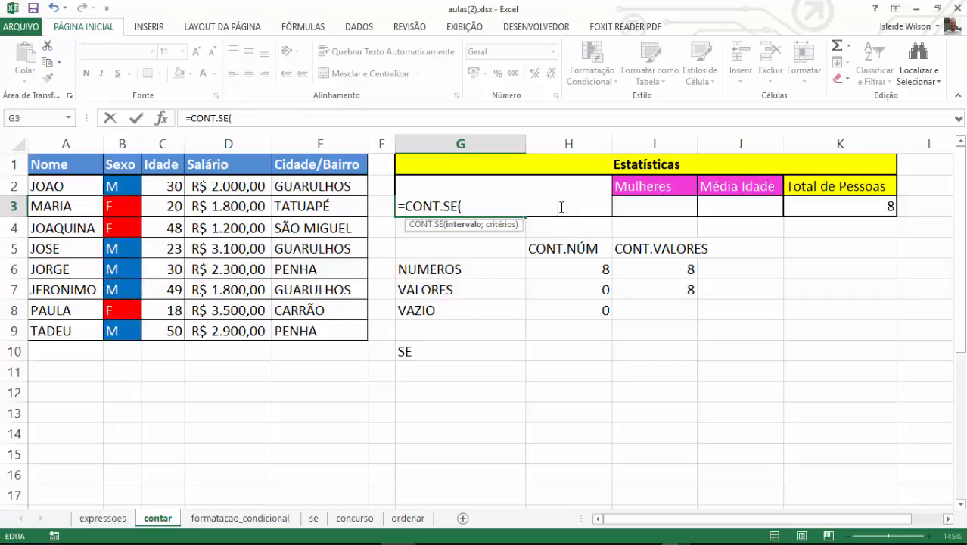
- Set the CONT.SE range in G3 to B2:B9 and the criterion to "M" in quotation marks, and close the parenthesis
{"action": "left_click_drag", "start_coordinate": [117, 186], "coordinate": [119, 339]}
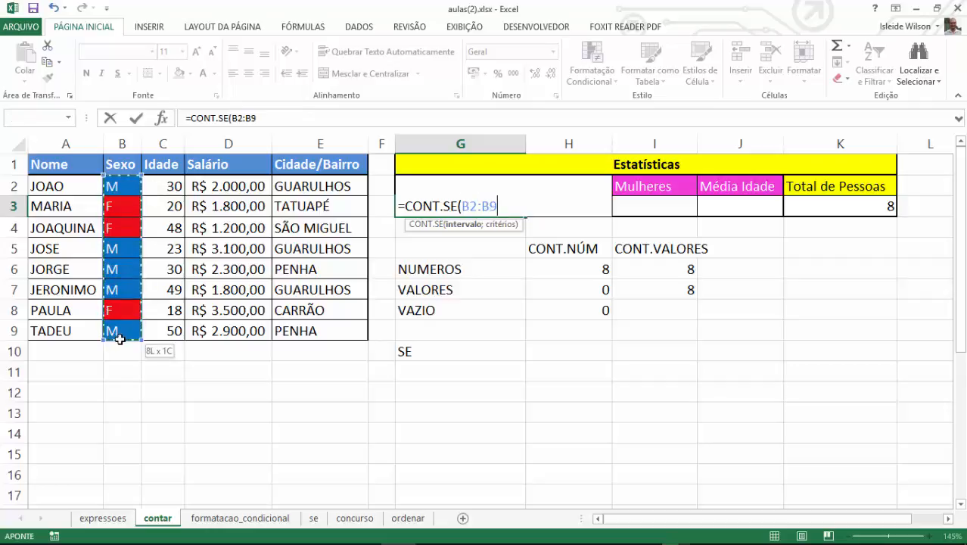
{"action": "type", "text": ";"}
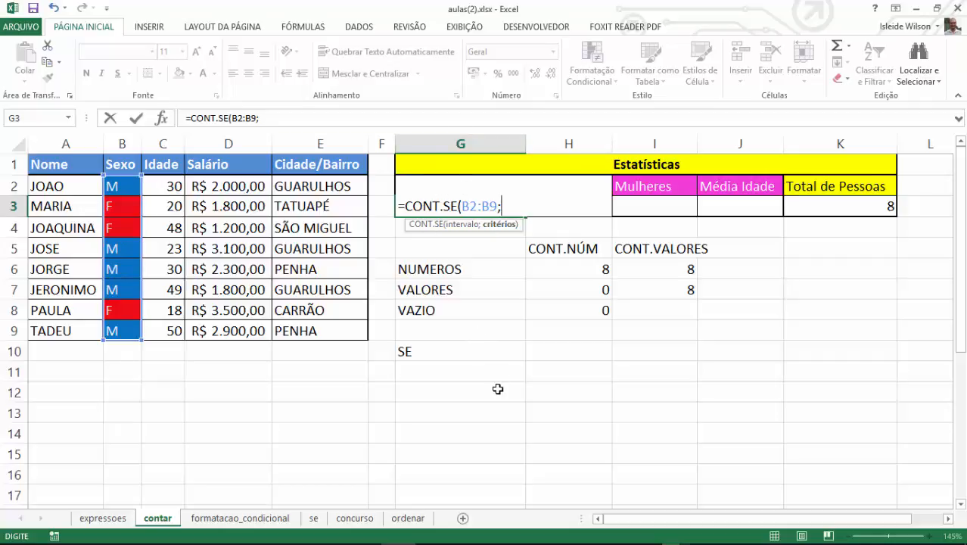
{"action": "type", "text": "M"}
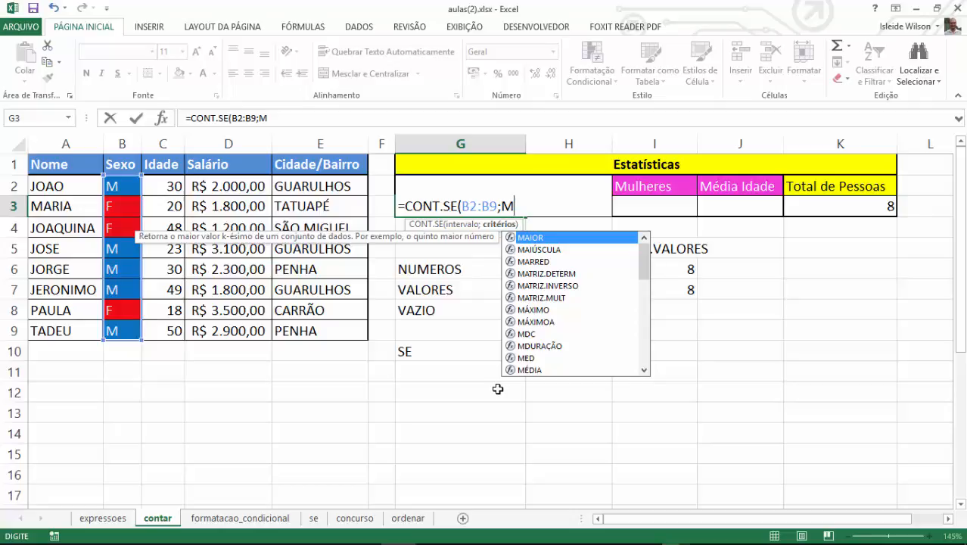
{"action": "key", "text": "BackSpace"}
{"action": "type", "text": "\""}
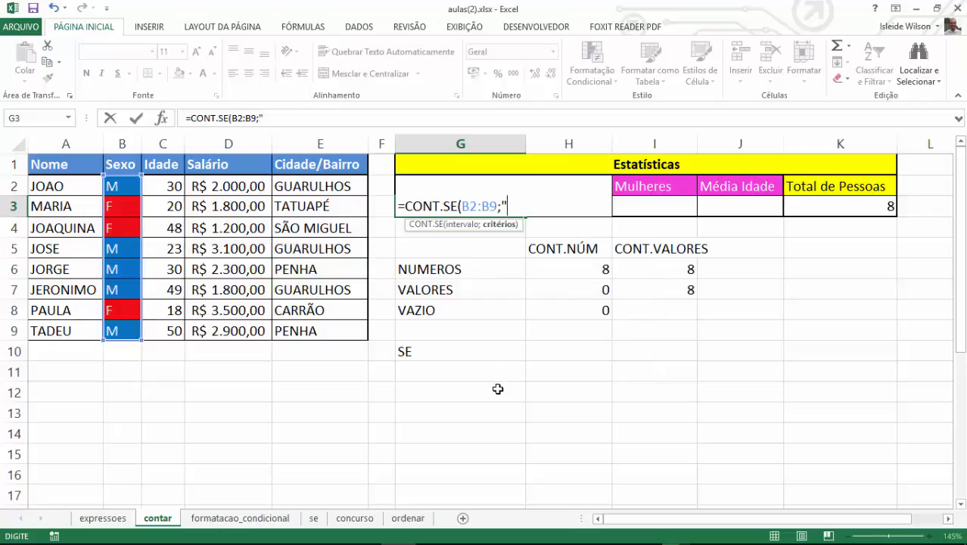
{"action": "type", "text": "M"}
{"action": "key", "text": "BackSpace"}
{"action": "key", "text": "BackSpace"}
{"action": "key", "text": "BackSpace"}
{"action": "type", "text": "M"}
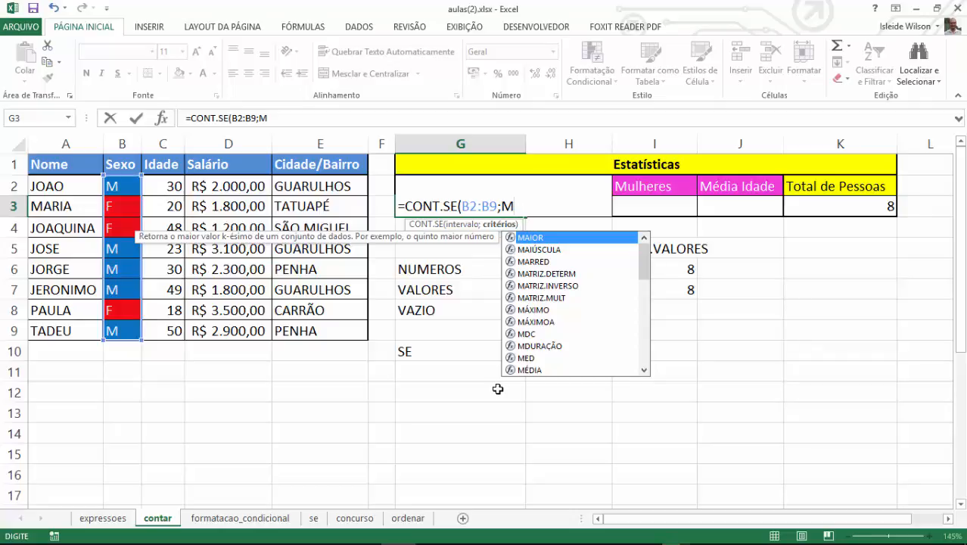
{"action": "key", "text": "Escape"}
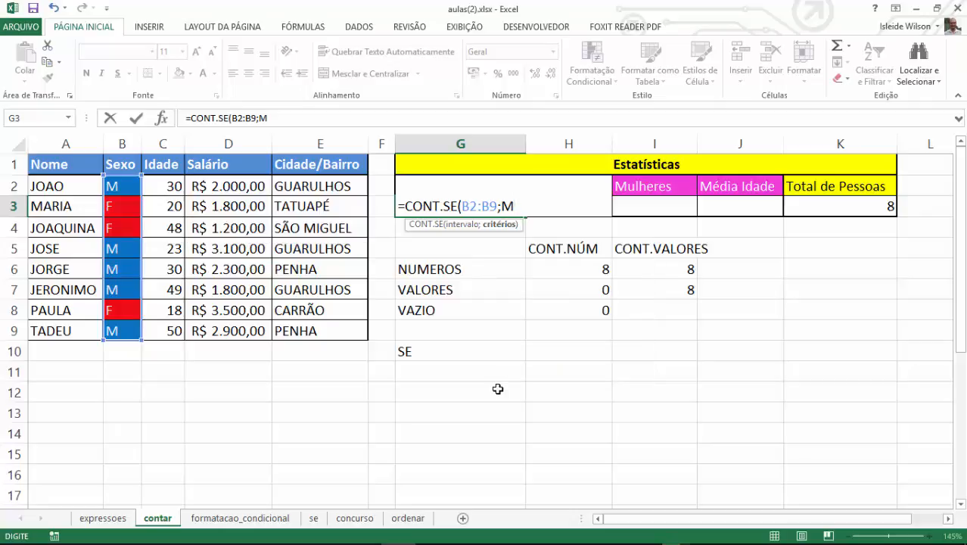
{"action": "key", "text": "BackSpace"}
{"action": "type", "text": "\"M\")"}
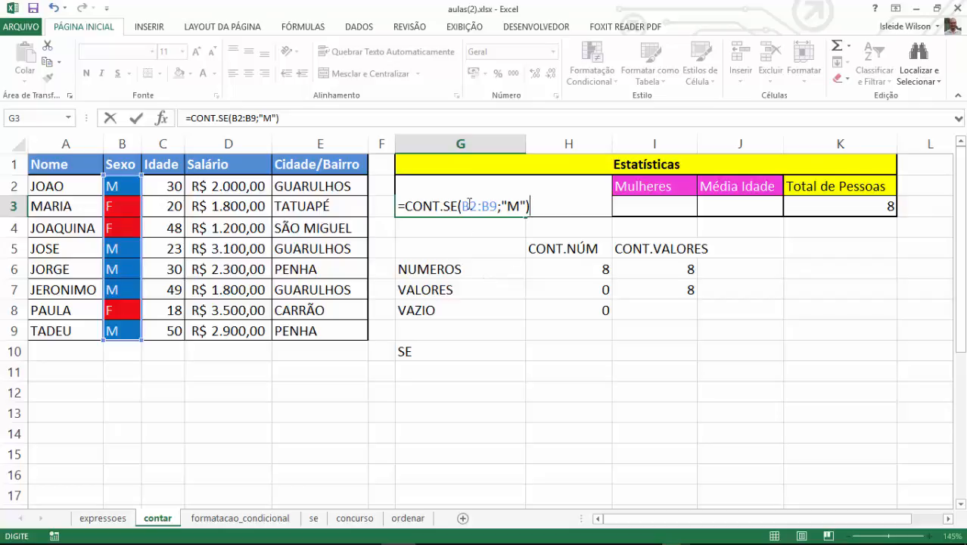
- Change the criterion of the CONT.SE formula in G3 to lowercase "m" and enter the formula
{"action": "double_click", "coordinate": [515, 206]}
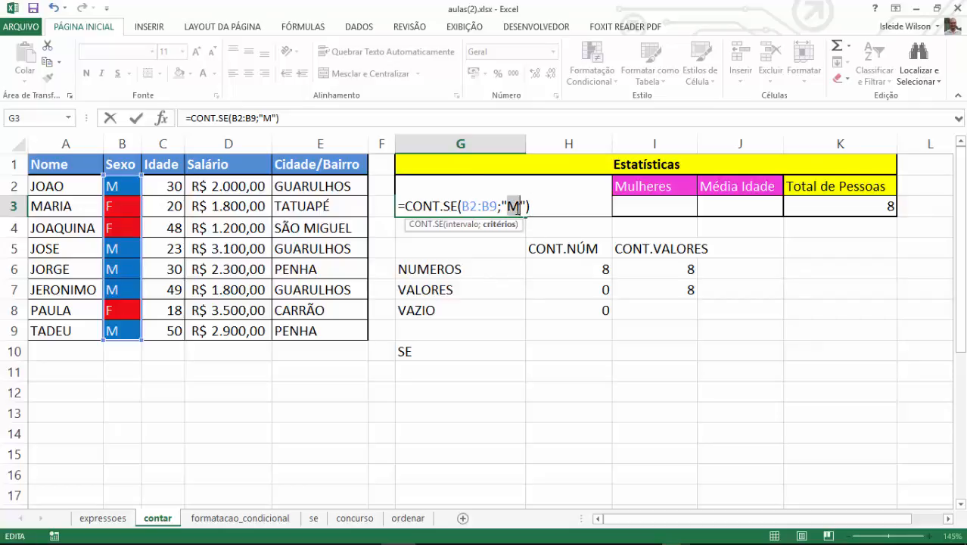
{"action": "type", "text": "m"}
{"action": "left_click_drag", "start_coordinate": [406, 207], "coordinate": [516, 208]}
{"action": "left_click_drag", "start_coordinate": [407, 207], "coordinate": [498, 204]}
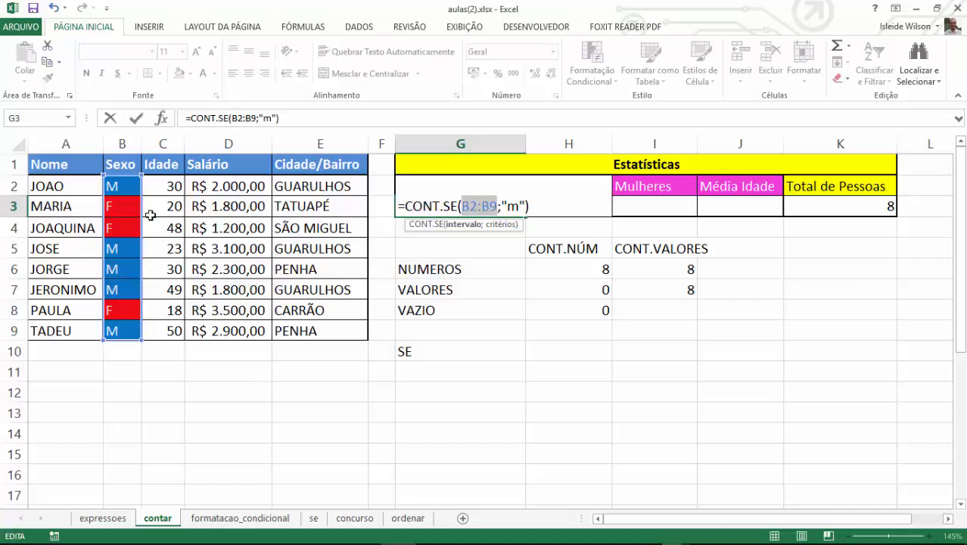
{"action": "left_click", "coordinate": [452, 206]}
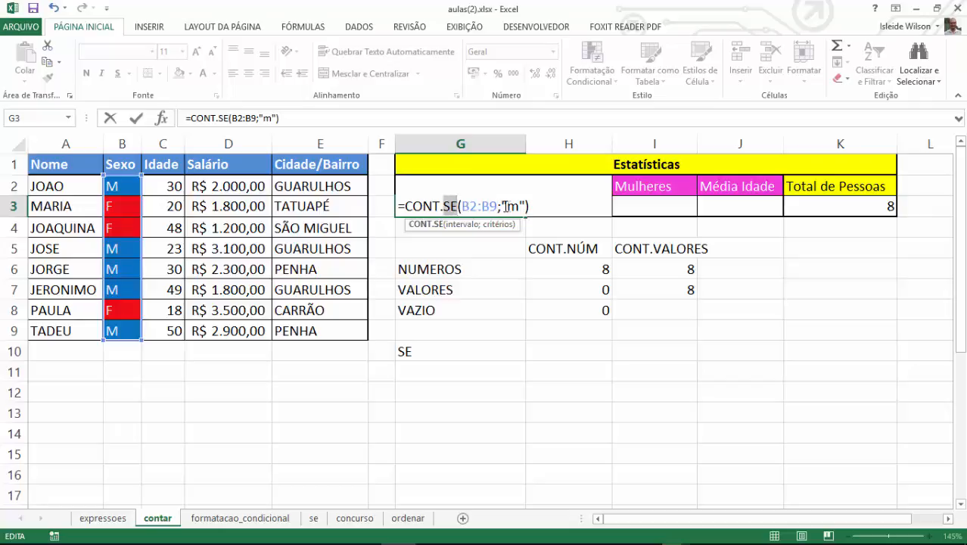
{"action": "left_click_drag", "start_coordinate": [502, 206], "coordinate": [520, 206]}
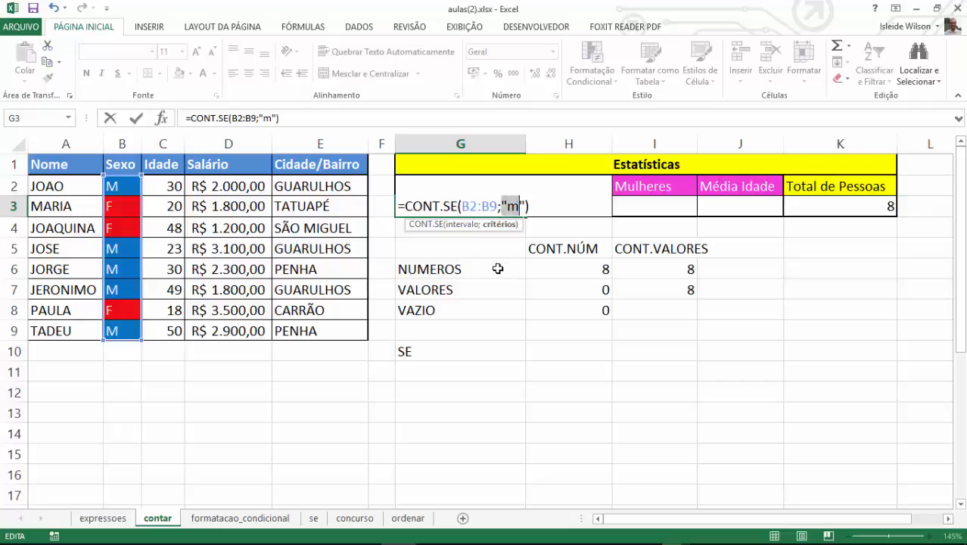
{"action": "key", "text": "Return"}
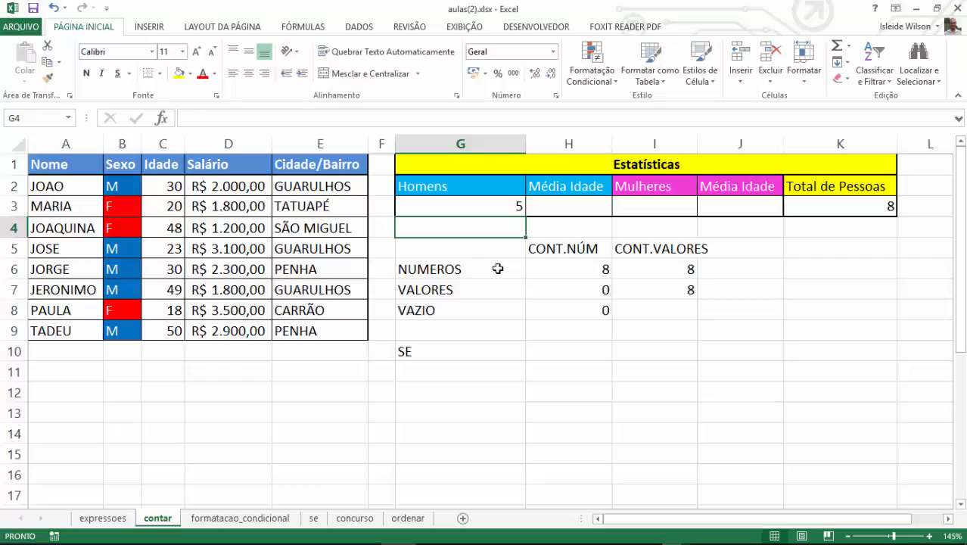
- Change the Sexo value in B2 to F to test the men's count in G3, and set it back to M
{"action": "left_click", "coordinate": [119, 185]}
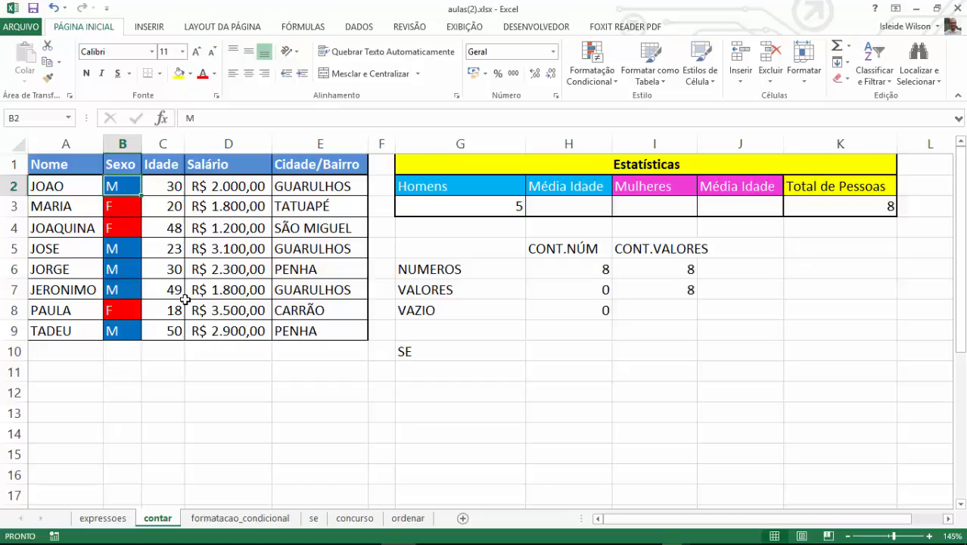
{"action": "type", "text": "F"}
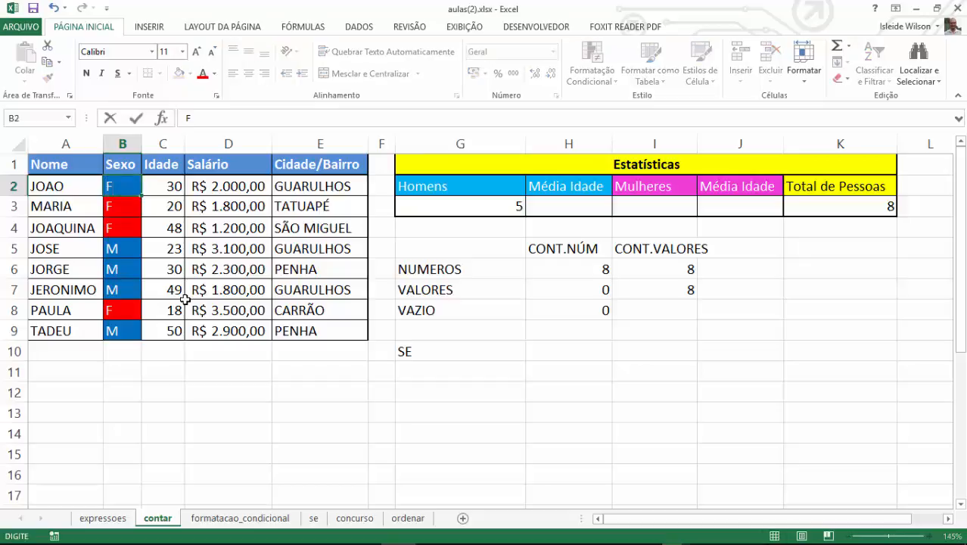
{"action": "key", "text": "Return"}
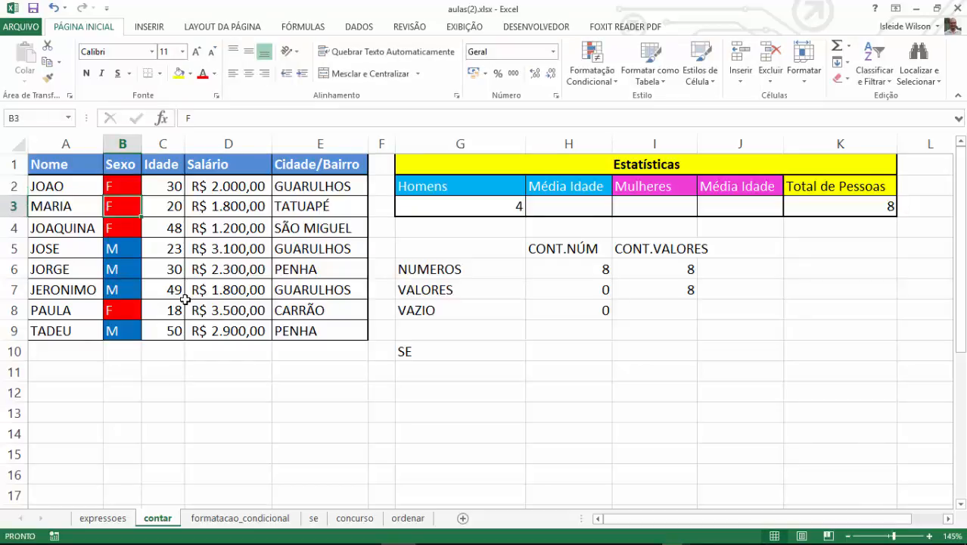
{"action": "key", "text": "Up"}
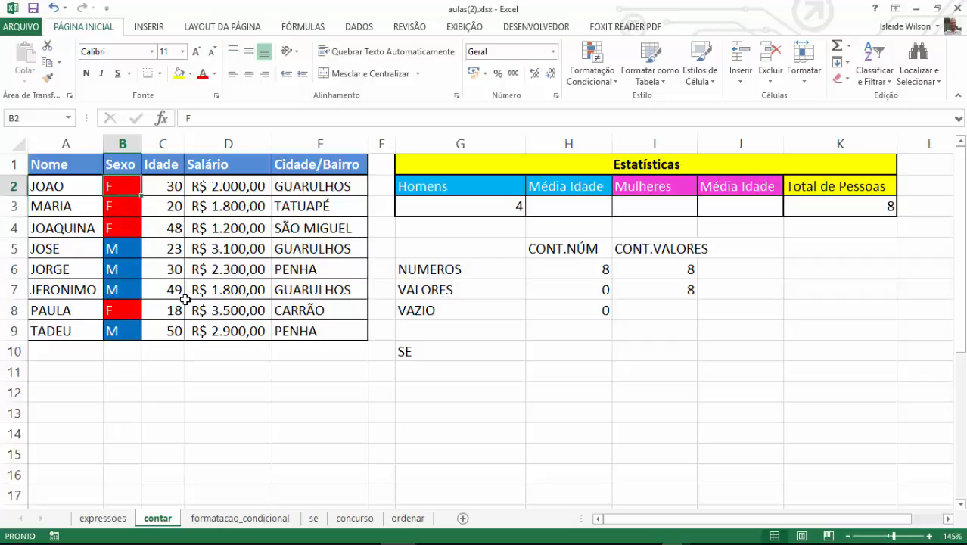
{"action": "type", "text": "M"}
{"action": "key", "text": "BackSpace"}
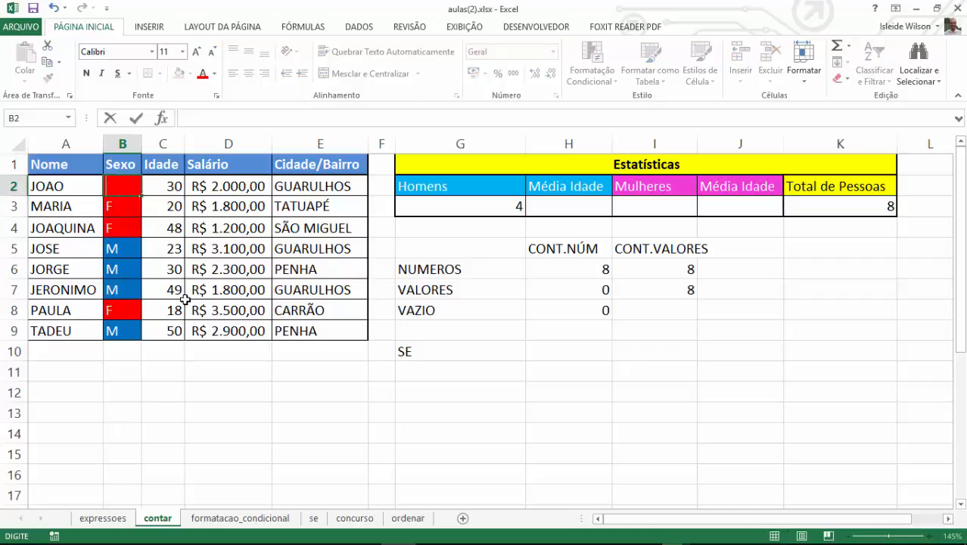
{"action": "type", "text": "M"}
{"action": "key", "text": "Return"}
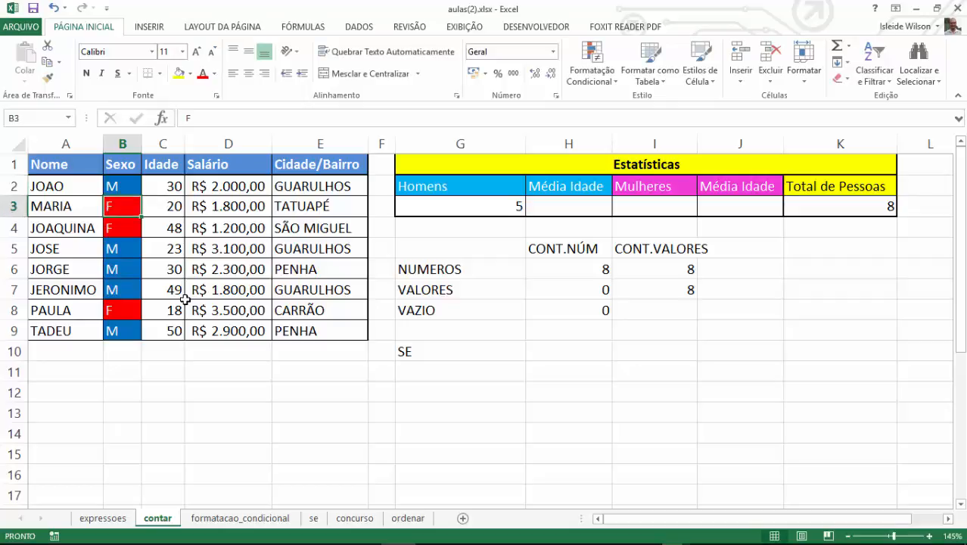
- Count the women in I3, under Mulheres, with CONT.SE over B2:B9 and the criterion "F"
{"action": "left_click", "coordinate": [651, 205]}
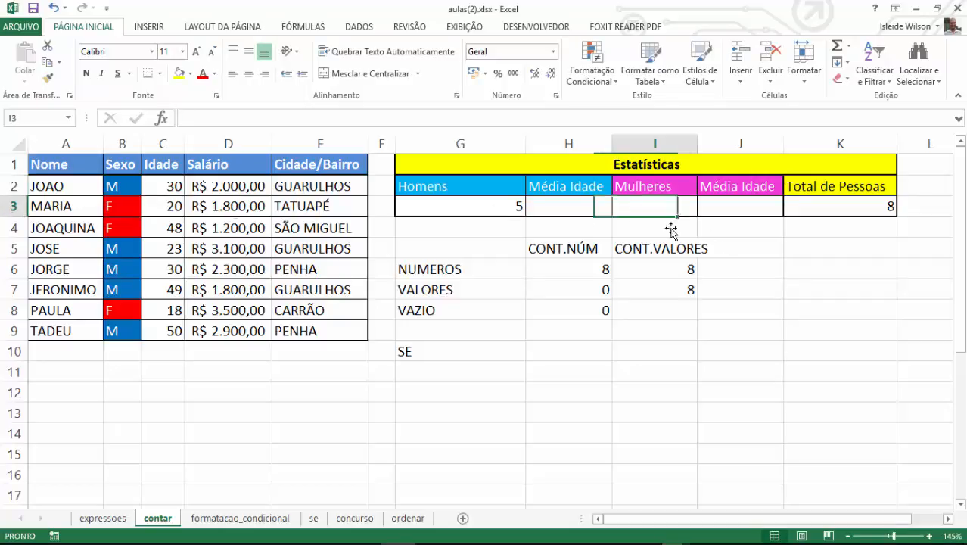
{"action": "type", "text": "=cont"}
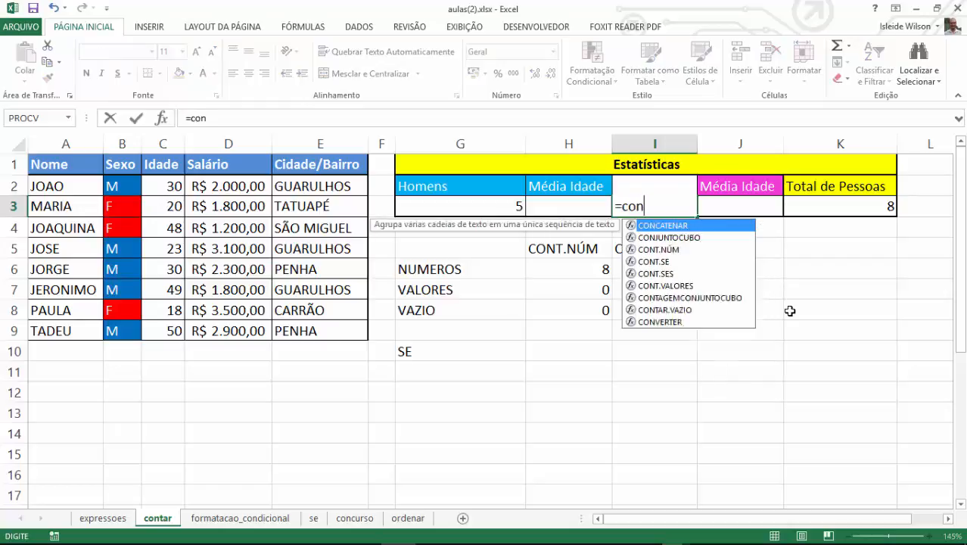
{"action": "key", "text": "BackSpace"}
{"action": "key", "text": "BackSpace"}
{"action": "key", "text": "BackSpace"}
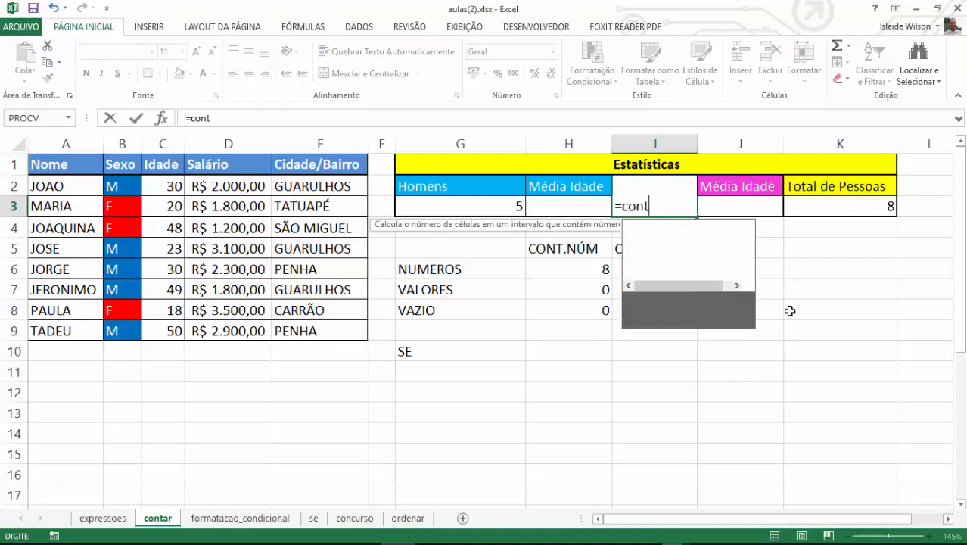
{"action": "type", "text": "ont"}
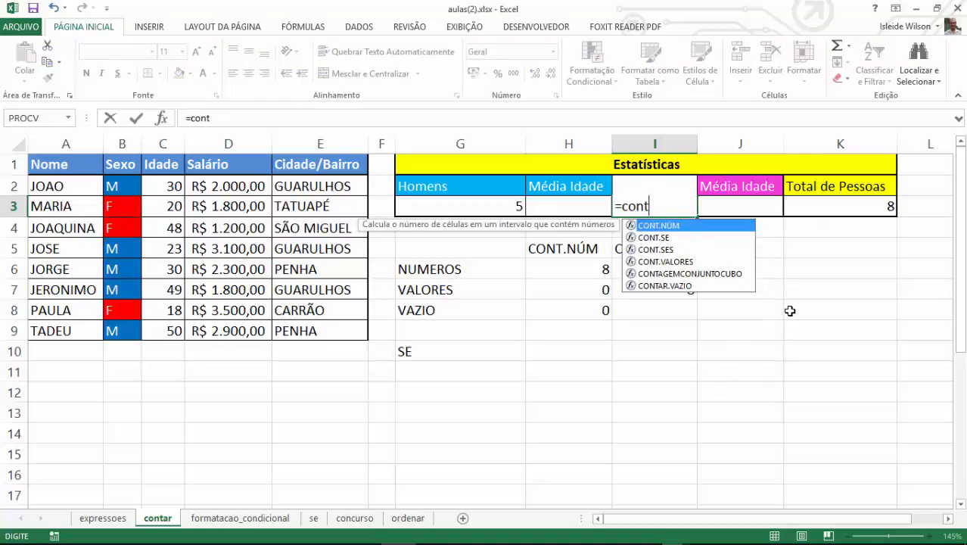
{"action": "key", "text": "Tab"}
{"action": "key", "text": "BackSpace"}
{"action": "key", "text": "BackSpace"}
{"action": "key", "text": "BackSpace"}
{"action": "key", "text": "BackSpace"}
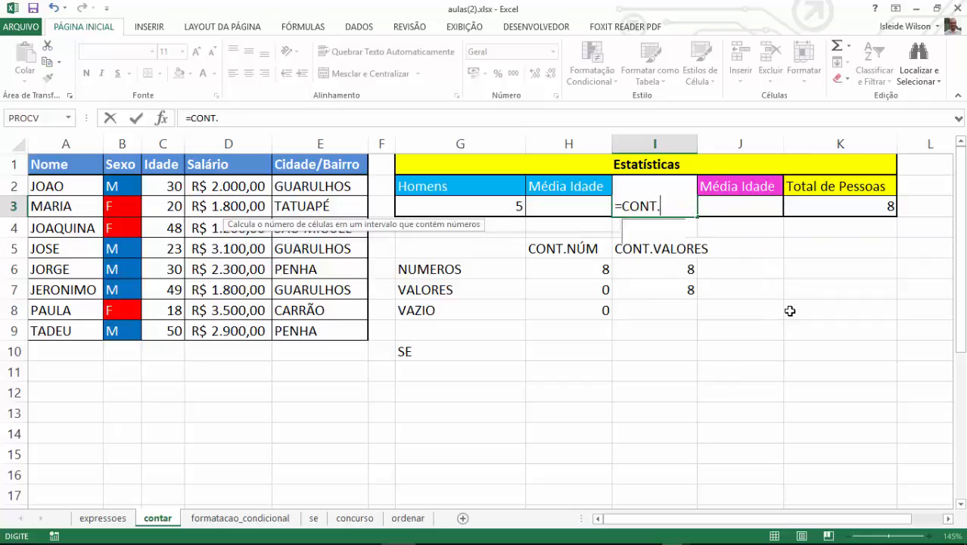
{"action": "type", "text": "s"}
{"action": "key", "text": "Tab"}
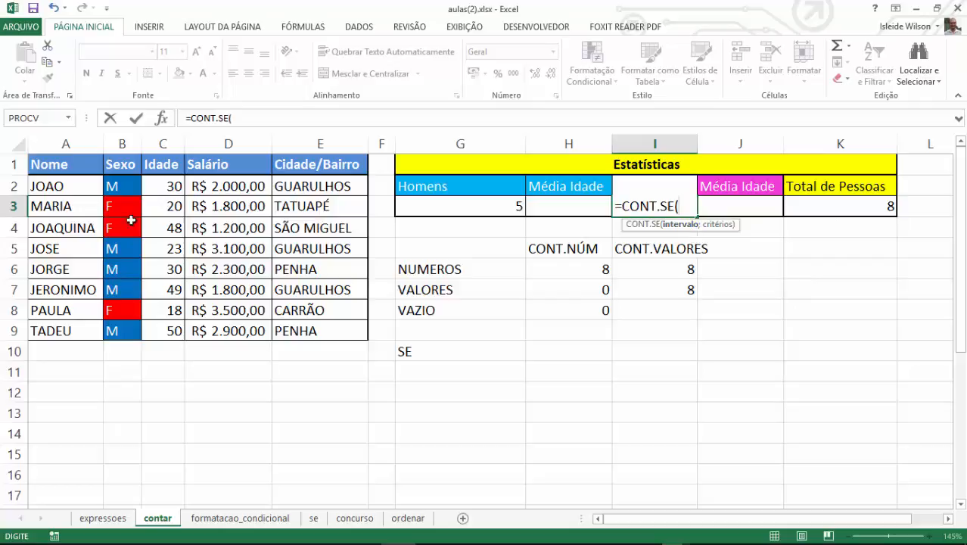
{"action": "left_click_drag", "start_coordinate": [115, 186], "coordinate": [121, 332]}
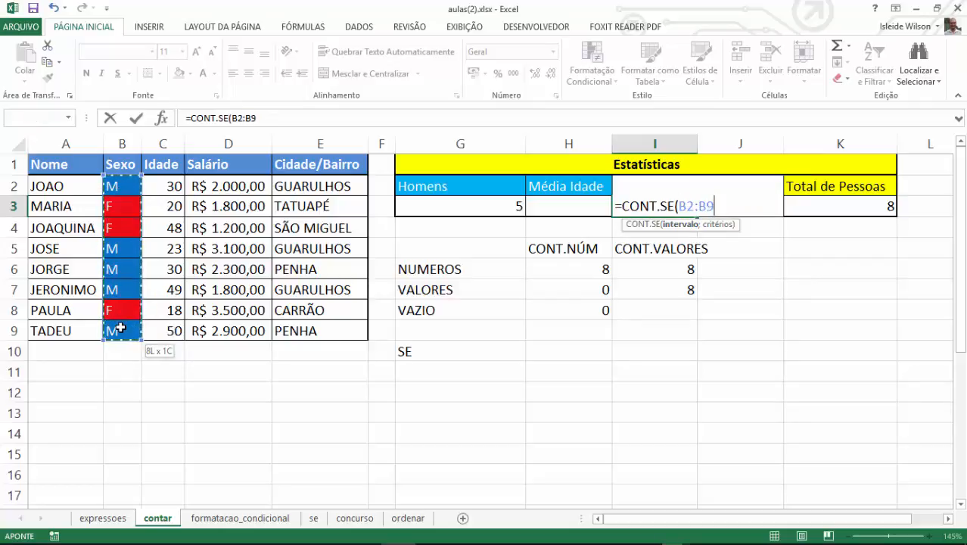
{"action": "type", "text": ";"}
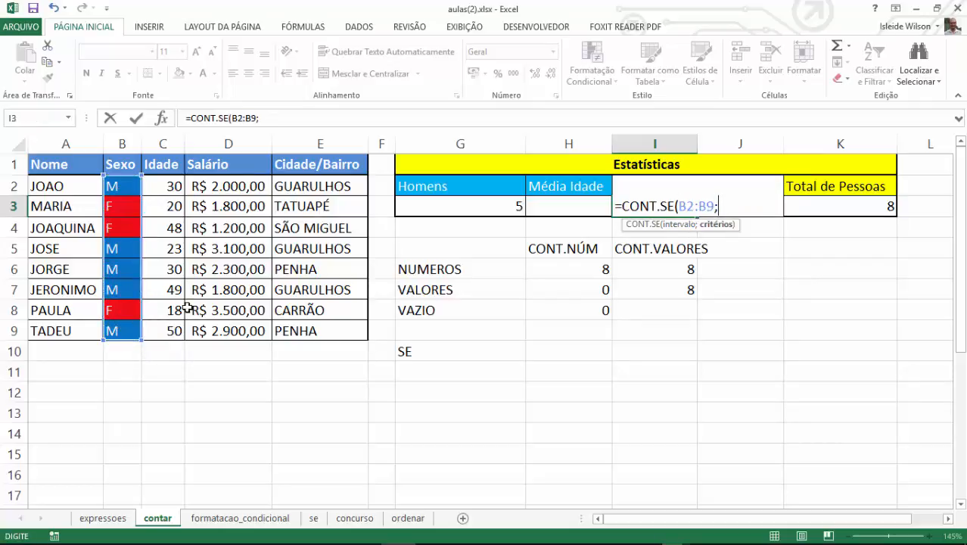
{"action": "type", "text": "\"F\")"}
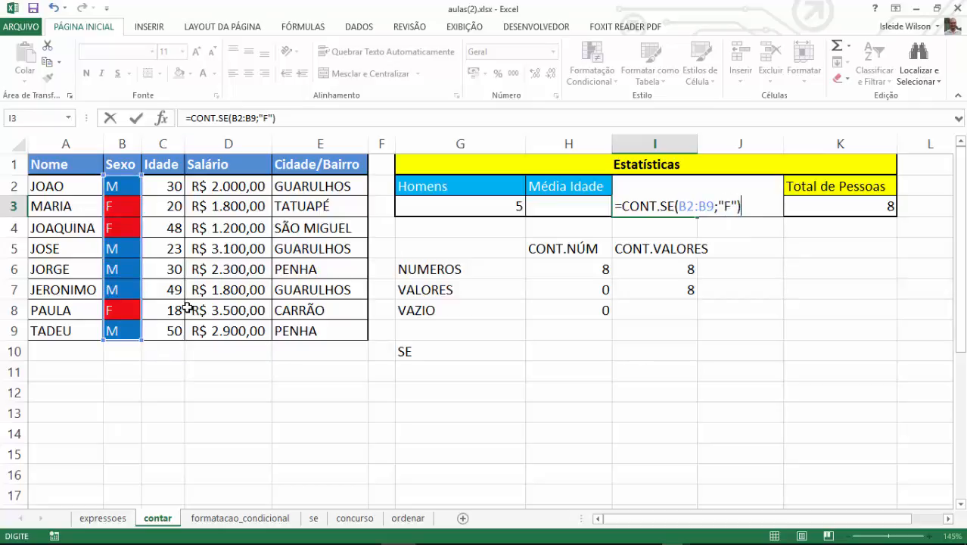
{"action": "key", "text": "Return"}
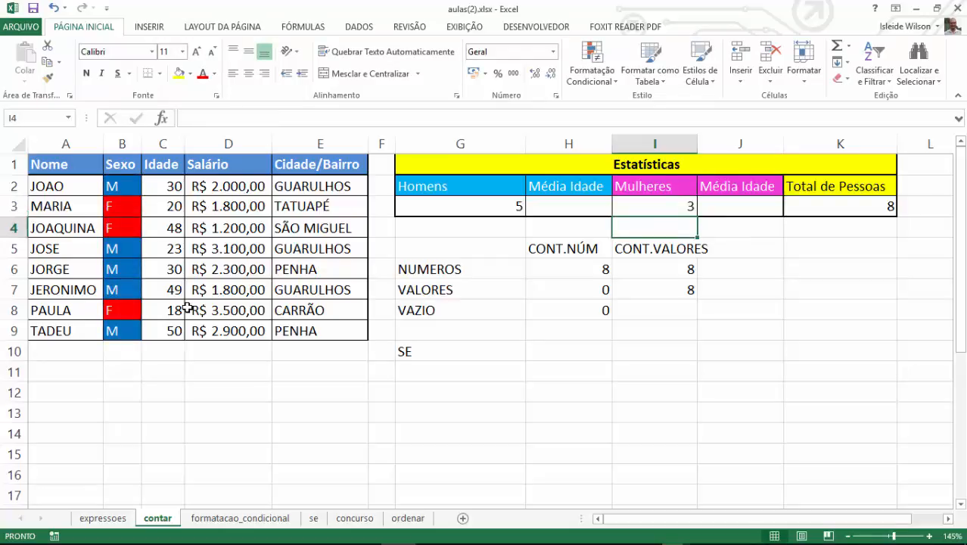
{"action": "key", "text": "Left"}
{"action": "key", "text": "Left"}
{"action": "key", "text": "Up"}
{"action": "key", "text": "Left"}
{"action": "key", "text": "Left"}
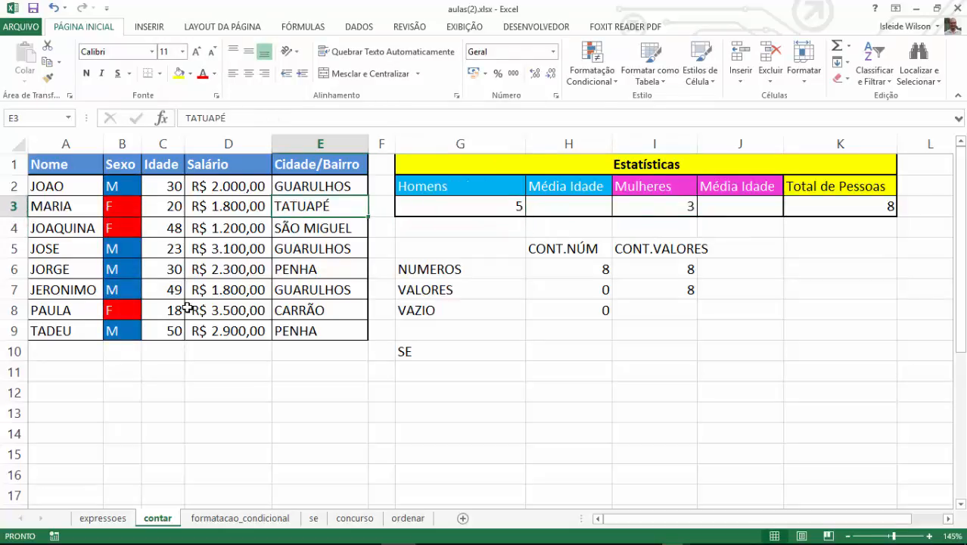
- Change the Sexo value in B2 to F to test the men's and women's counts, and undo the change
{"action": "key", "text": "Left"}
{"action": "key", "text": "Up"}
{"action": "key", "text": "Left"}
{"action": "key", "text": "Left"}
{"action": "key", "text": "Left"}
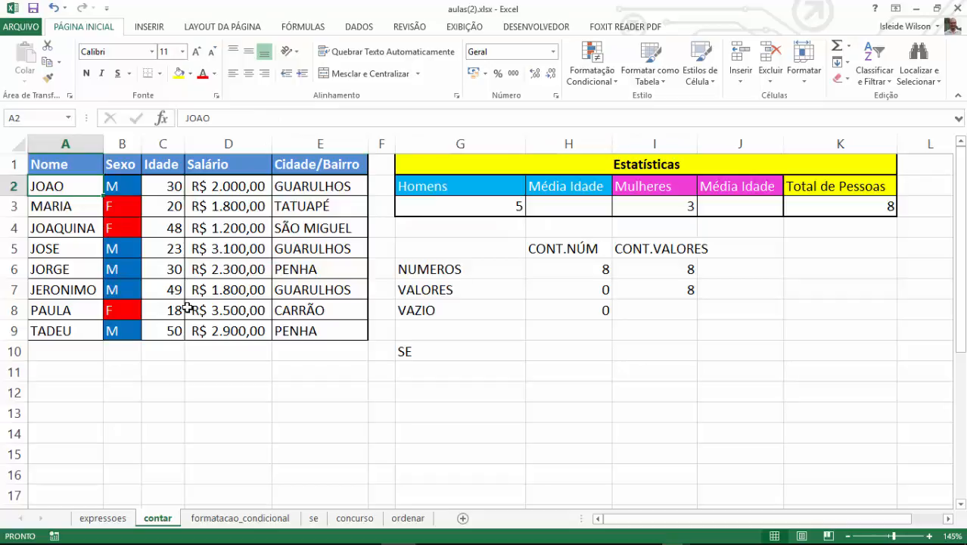
{"action": "key", "text": "Right"}
{"action": "type", "text": "F"}
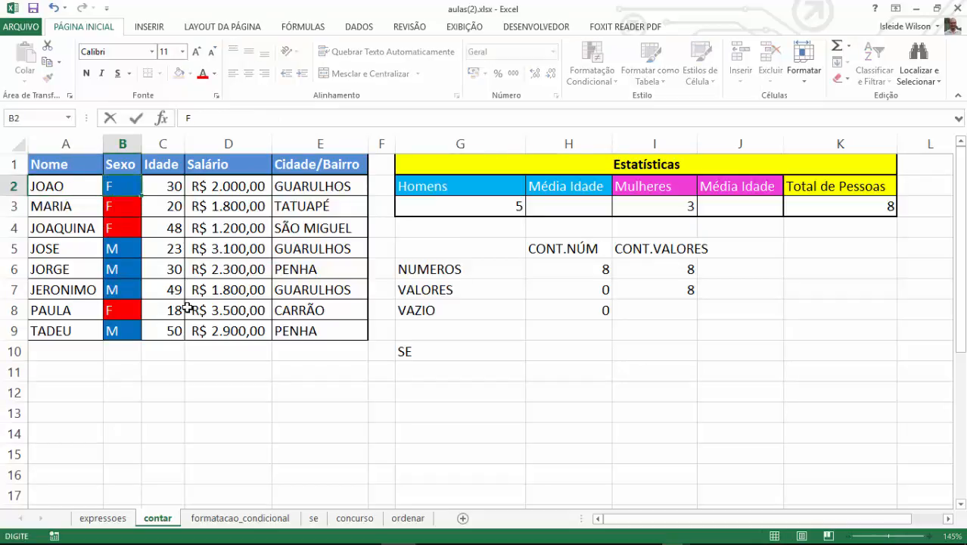
{"action": "key", "text": "Return"}
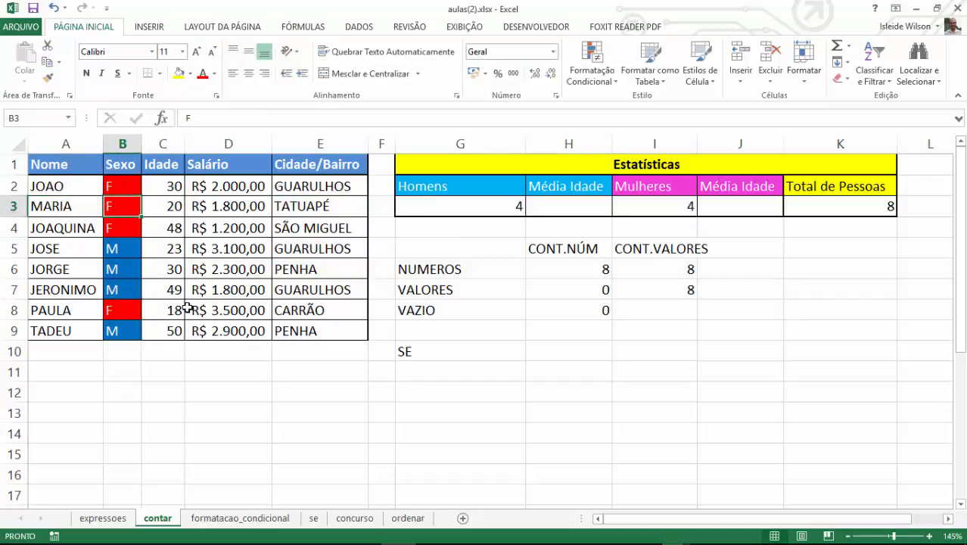
{"action": "key", "text": "ctrl+z"}
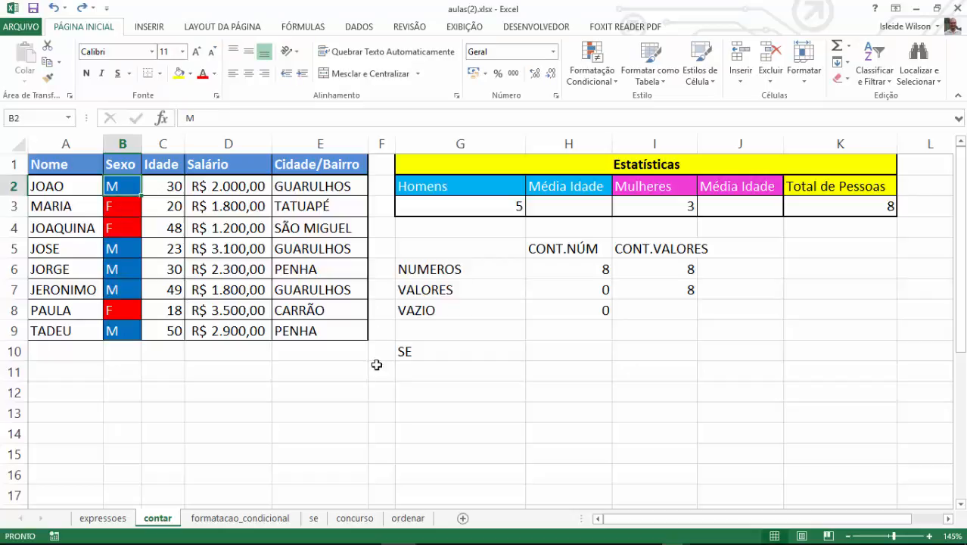
{"action": "left_click", "coordinate": [570, 205]}
{"action": "left_click_drag", "start_coordinate": [736, 185], "coordinate": [739, 206]}
{"action": "left_click_drag", "start_coordinate": [583, 189], "coordinate": [575, 203]}
{"action": "left_click", "coordinate": [479, 310]}
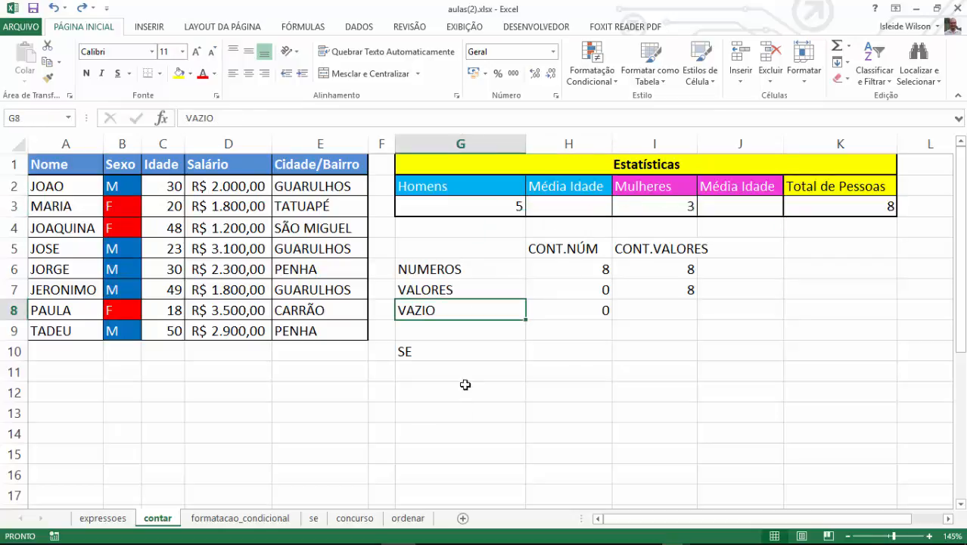
- Write a MÉDIASE formula in H3 for the men's average age, with range B2:B9, criterion "m" and average range C2:C9
{"action": "left_click", "coordinate": [564, 250]}
{"action": "left_click", "coordinate": [561, 206]}
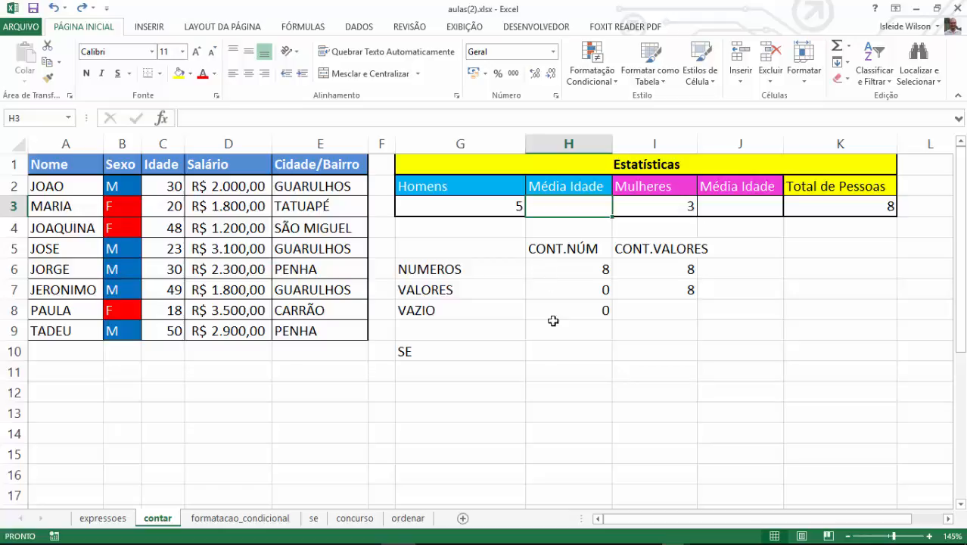
{"action": "type", "text": "=média"}
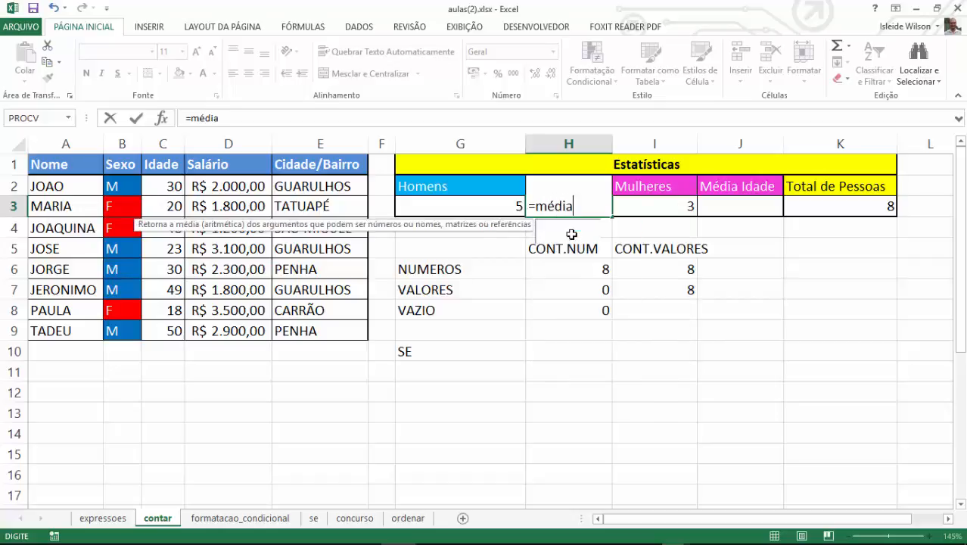
{"action": "type", "text": "s"}
{"action": "key", "text": "Tab"}
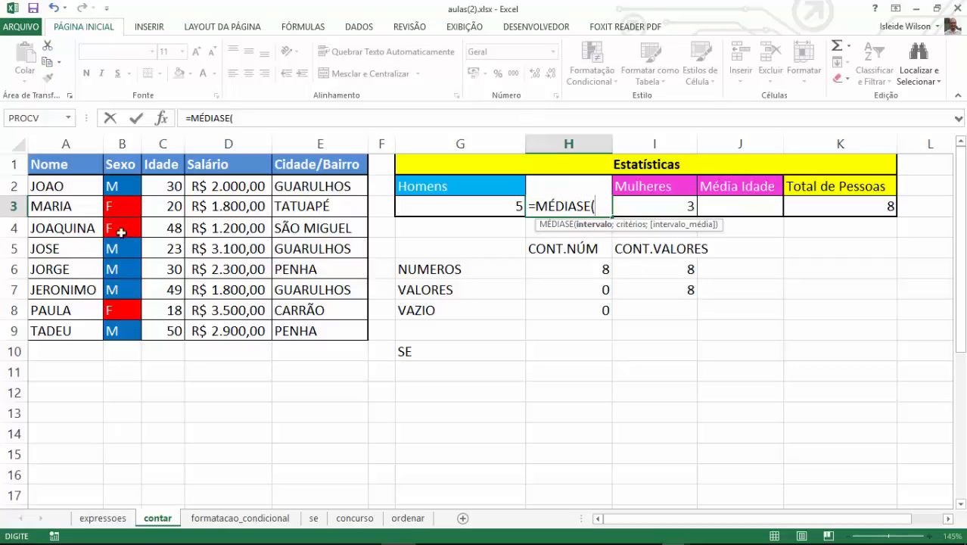
{"action": "left_click_drag", "start_coordinate": [115, 186], "coordinate": [112, 330]}
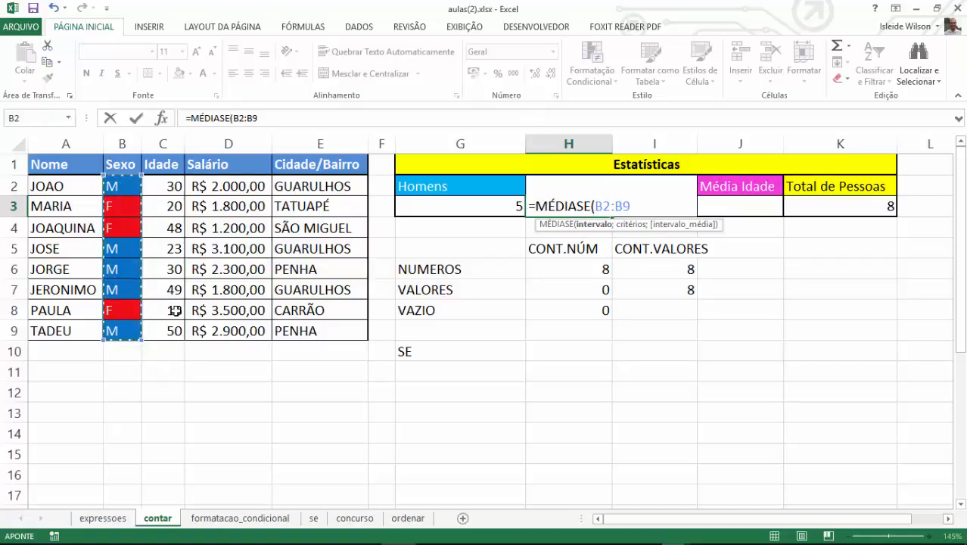
{"action": "type", "text": ";"}
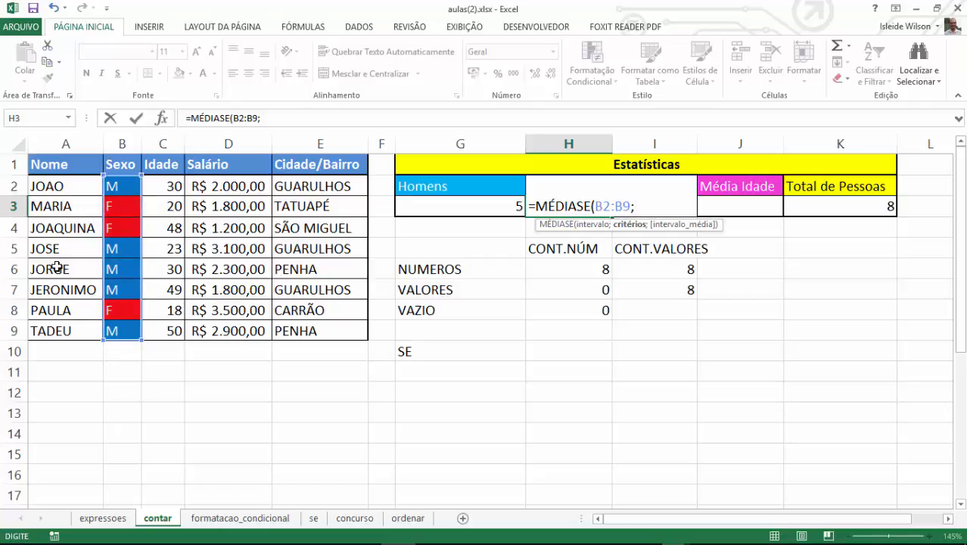
{"action": "type", "text": "\"m\";"}
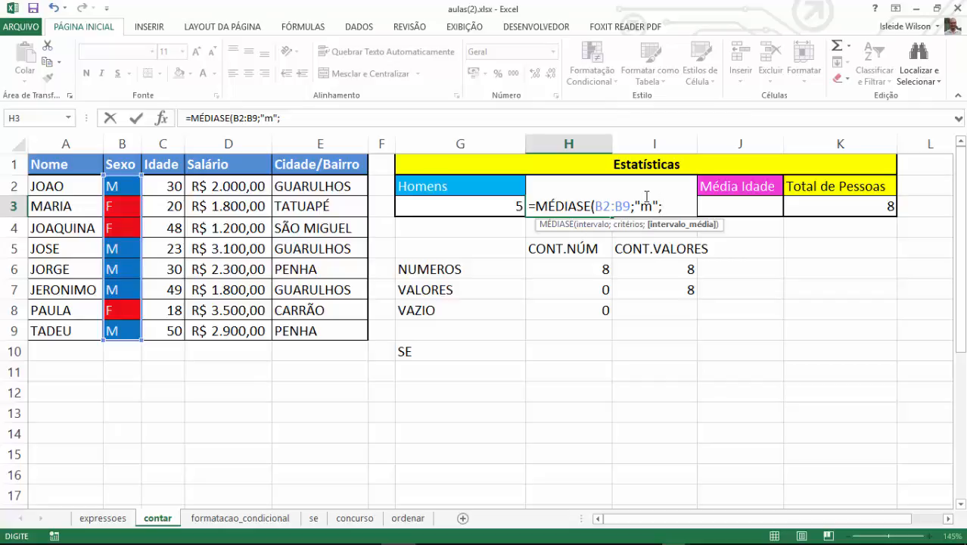
{"action": "left_click_drag", "start_coordinate": [168, 190], "coordinate": [174, 334]}
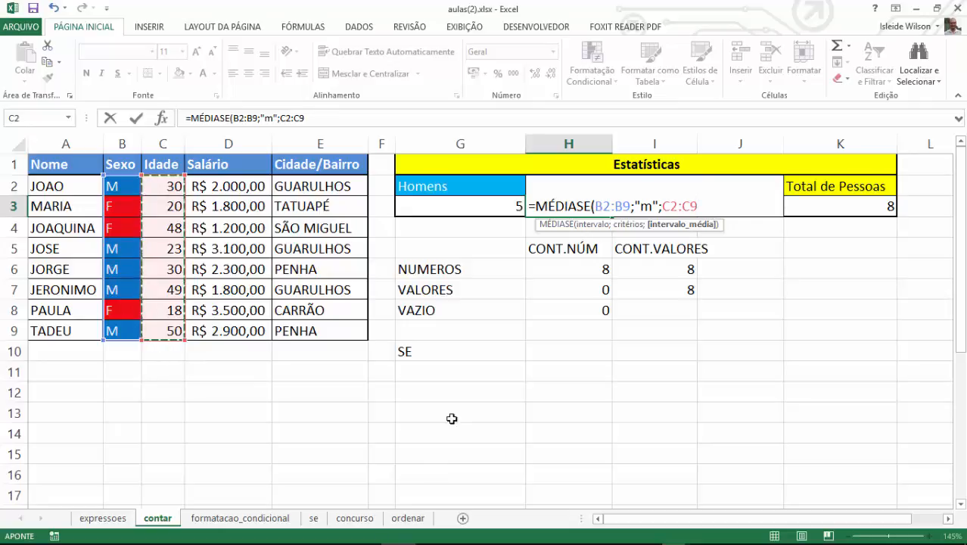
{"action": "type", "text": ")"}
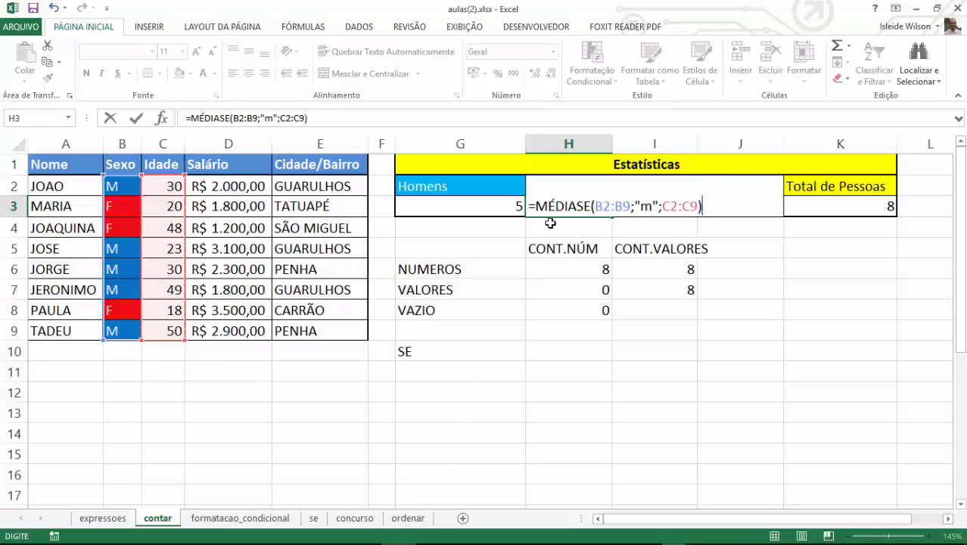
- Go over the function name, range, criterion and average range of the MÉDIASE formula in H3, and enter the formula
{"action": "left_click_drag", "start_coordinate": [536, 206], "coordinate": [578, 206]}
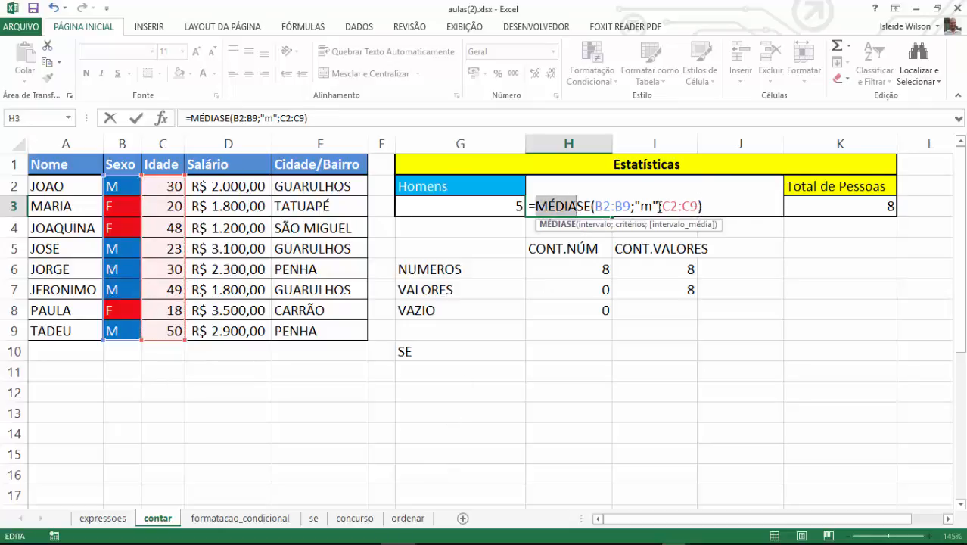
{"action": "left_click_drag", "start_coordinate": [661, 206], "coordinate": [699, 206]}
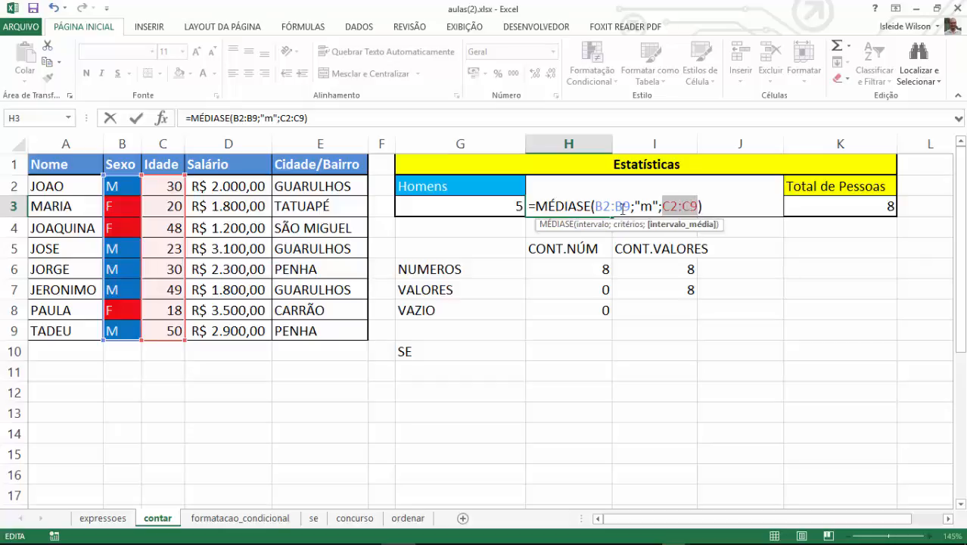
{"action": "left_click", "coordinate": [579, 203]}
{"action": "left_click_drag", "start_coordinate": [595, 206], "coordinate": [653, 206]}
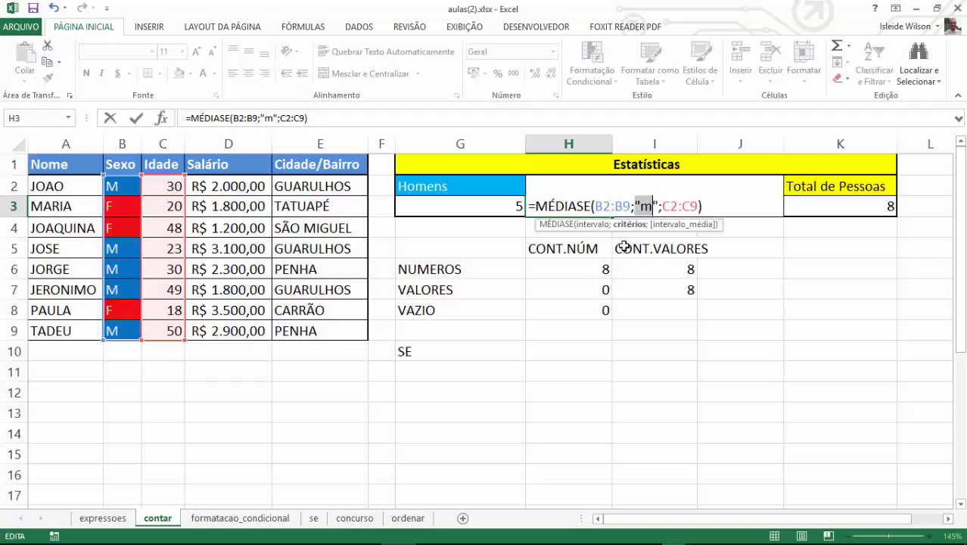
{"action": "left_click", "coordinate": [539, 207]}
{"action": "left_click_drag", "start_coordinate": [539, 207], "coordinate": [576, 208]}
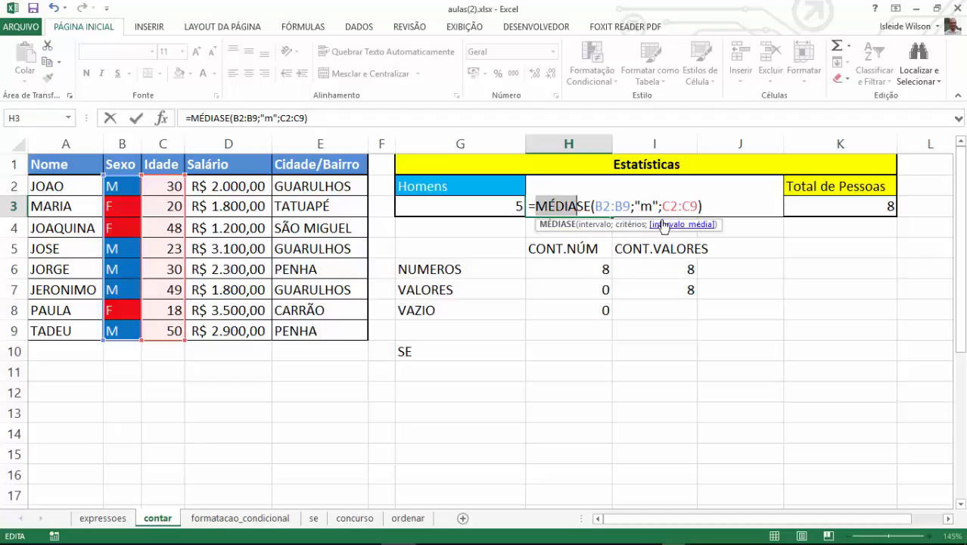
{"action": "left_click_drag", "start_coordinate": [662, 207], "coordinate": [701, 207]}
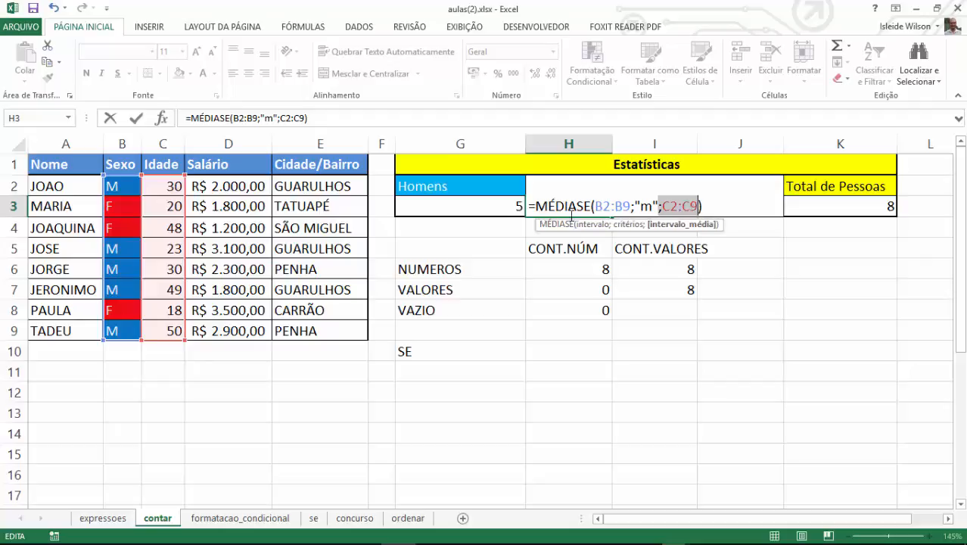
{"action": "left_click", "coordinate": [581, 211]}
{"action": "left_click_drag", "start_coordinate": [594, 208], "coordinate": [628, 206]}
{"action": "double_click", "coordinate": [647, 205]}
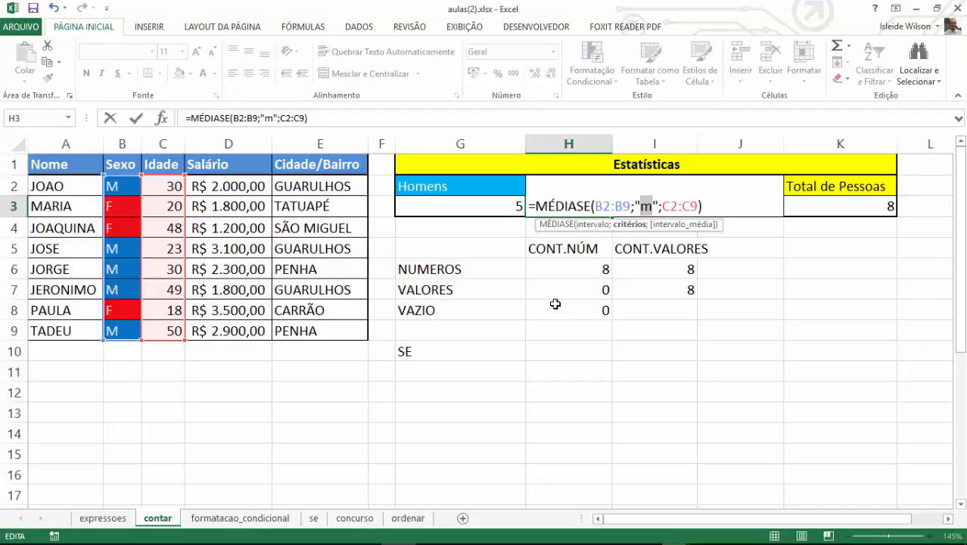
{"action": "key", "text": "Return"}
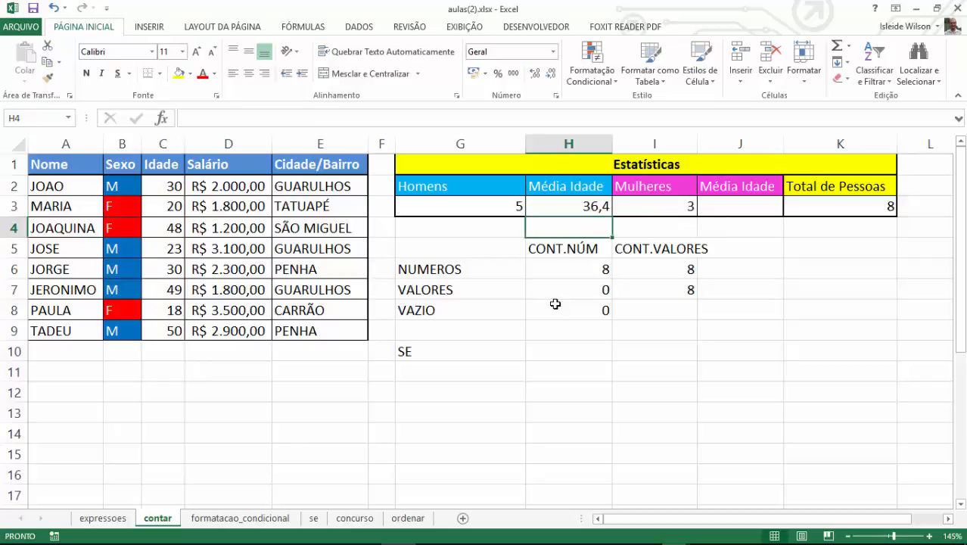
- Calculate the overall average age in H4 with MÉDIA over C2:C9 for comparison with the men's average
{"action": "type", "text": "=méd"}
{"action": "key", "text": "Tab"}
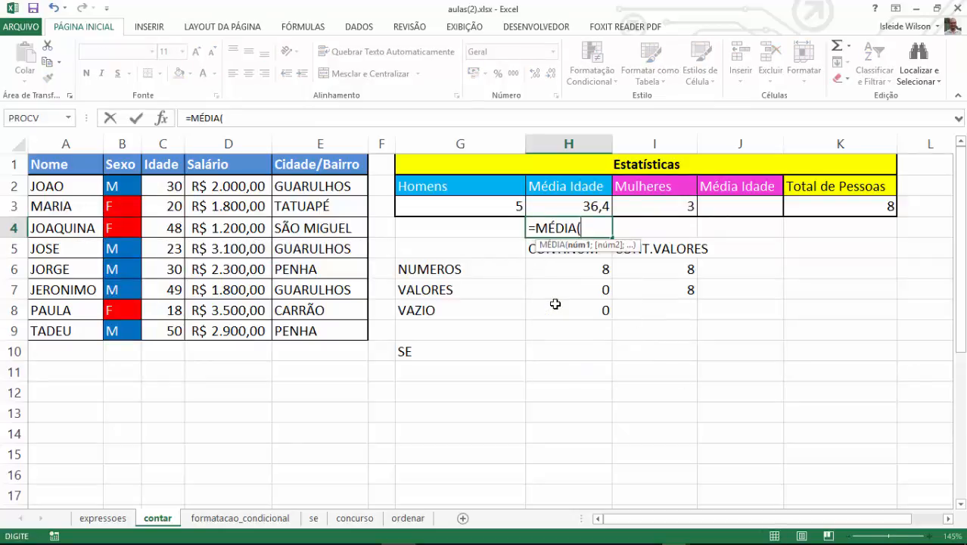
{"action": "left_click_drag", "start_coordinate": [171, 186], "coordinate": [177, 340]}
{"action": "key", "text": "Return"}
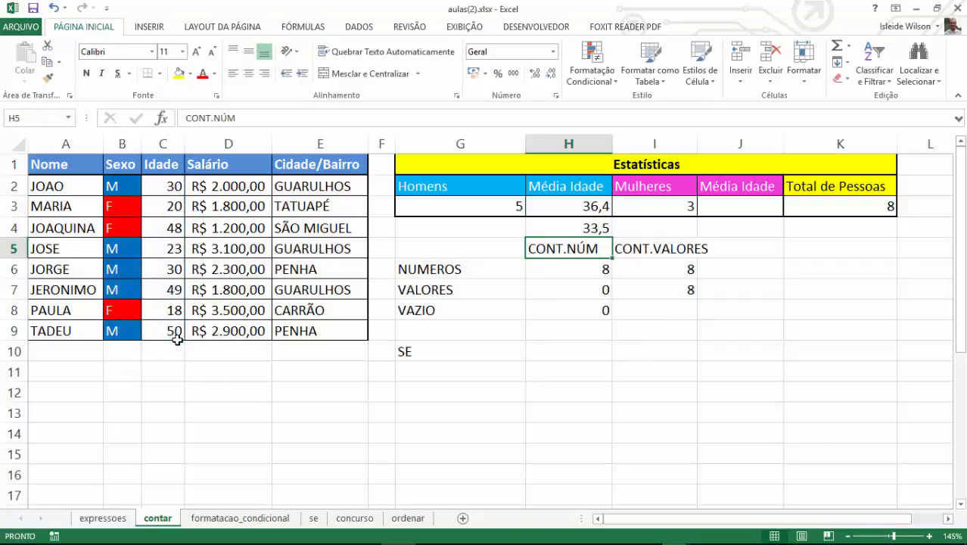
- Calculate the women's average age in J3 with MÉDIASE, using range B2:B9, criterion "F" and average range C2:C9
{"action": "key", "text": "Up"}
{"action": "key", "text": "Up"}
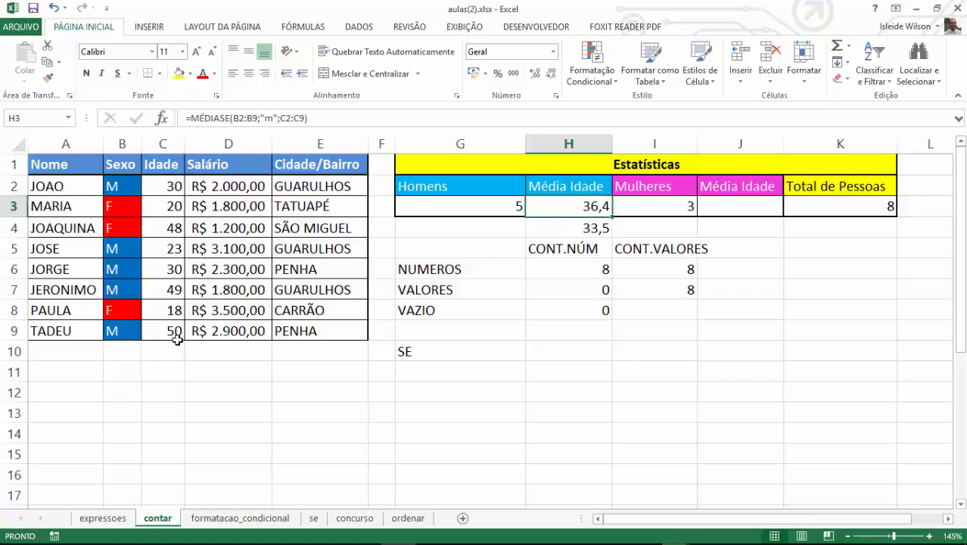
{"action": "key", "text": "Right"}
{"action": "key", "text": "Right"}
{"action": "type", "text": "="}
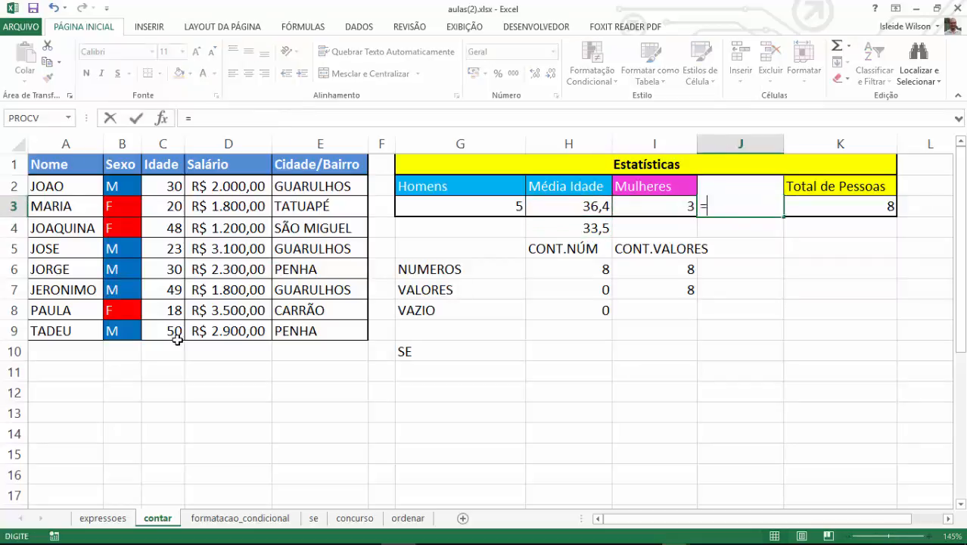
{"action": "type", "text": "médias"}
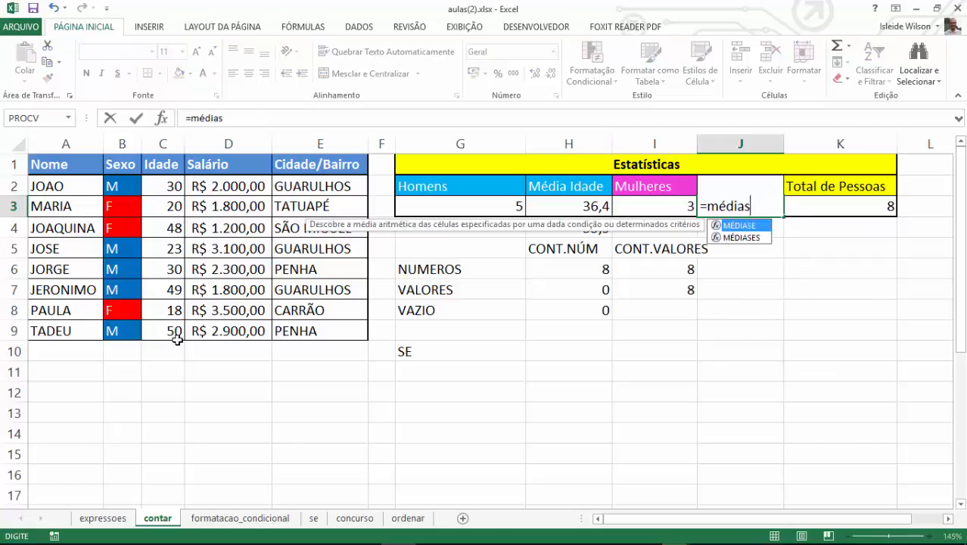
{"action": "key", "text": "Tab"}
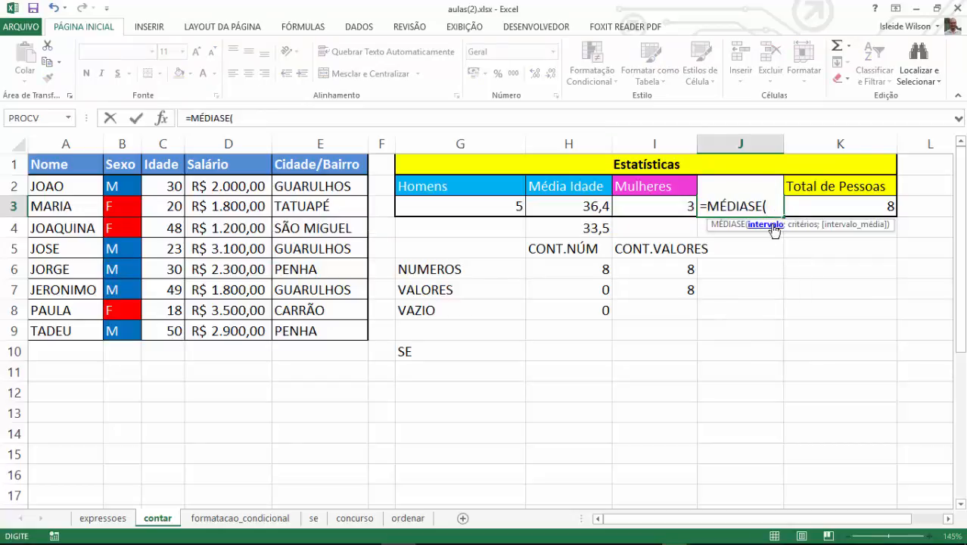
{"action": "left_click_drag", "start_coordinate": [125, 185], "coordinate": [176, 333]}
{"action": "type", "text": ";\"F"}
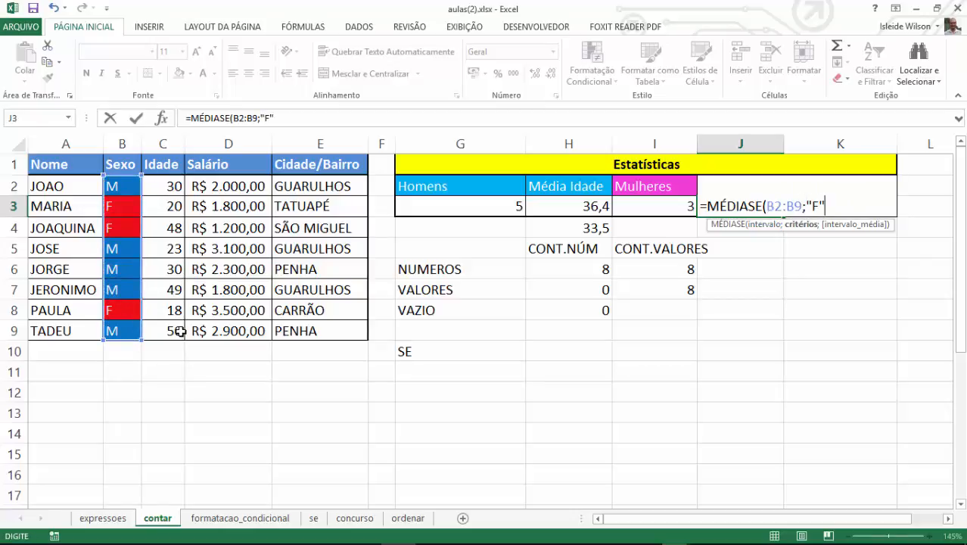
{"action": "type", "text": "\";"}
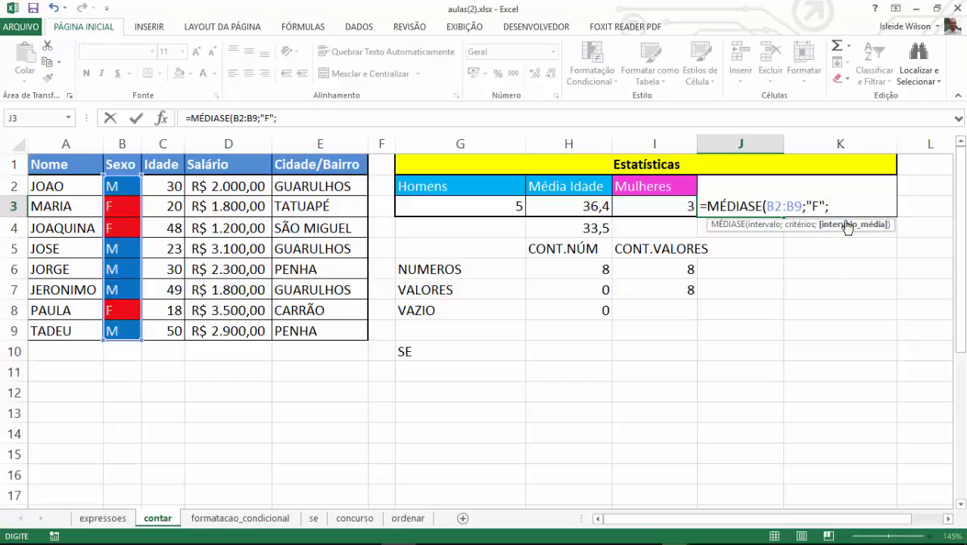
{"action": "left_click_drag", "start_coordinate": [176, 186], "coordinate": [178, 333]}
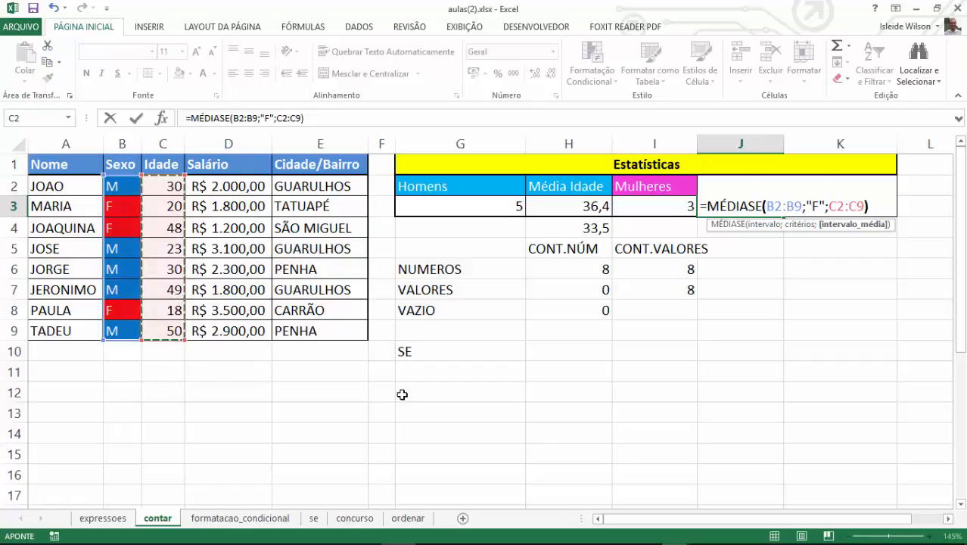
{"action": "key", "text": "Return"}
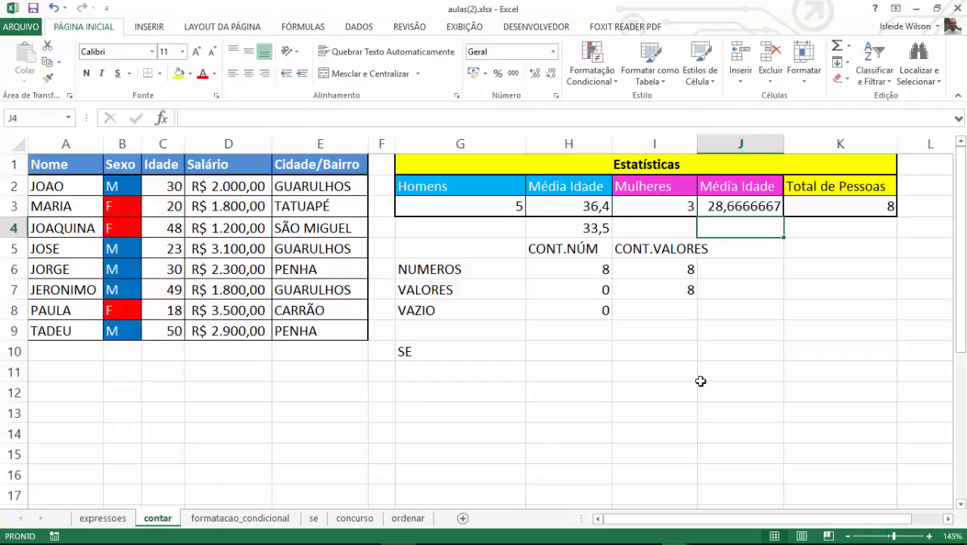
- Compare the average ages in J3, H3 and H4, and format the women's average in J3 with two decimal places
{"action": "left_click", "coordinate": [736, 208]}
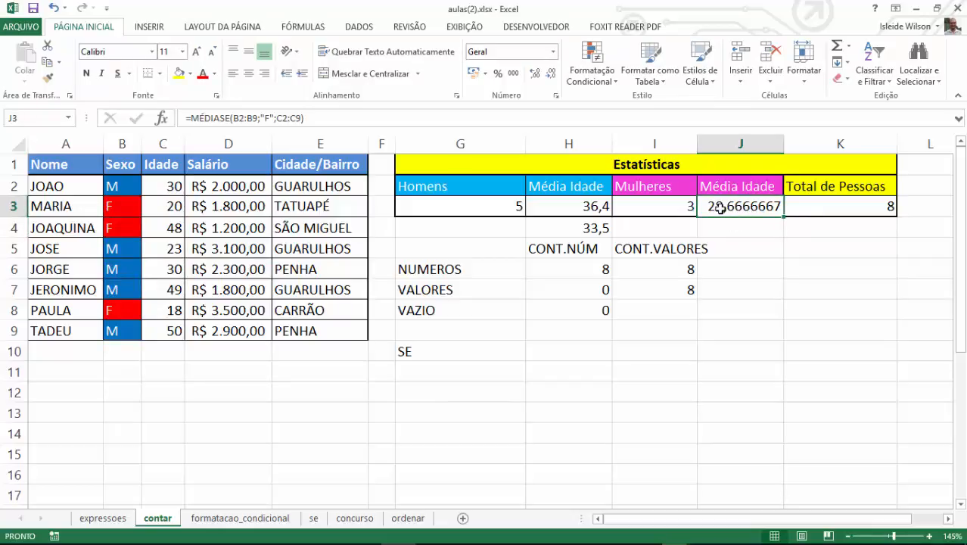
{"action": "left_click", "coordinate": [604, 211]}
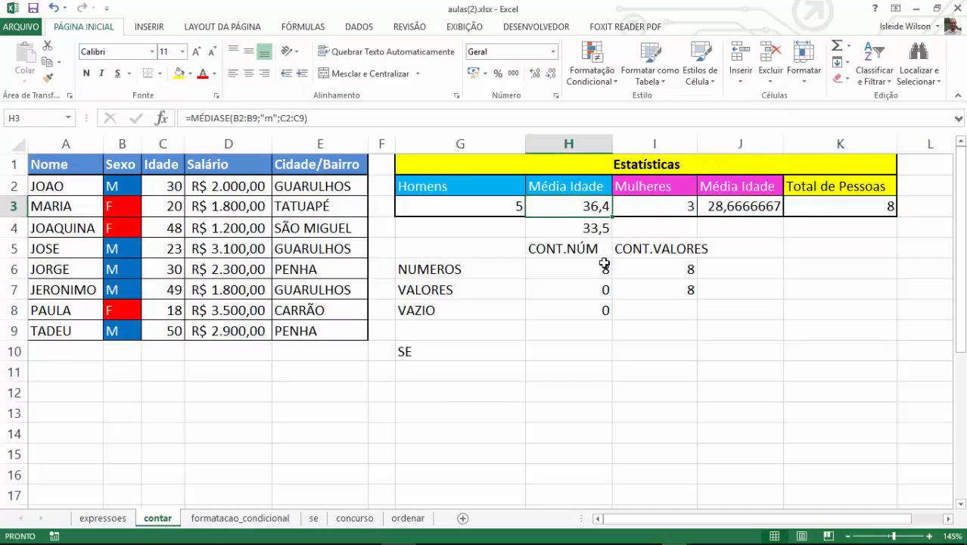
{"action": "left_click", "coordinate": [588, 227]}
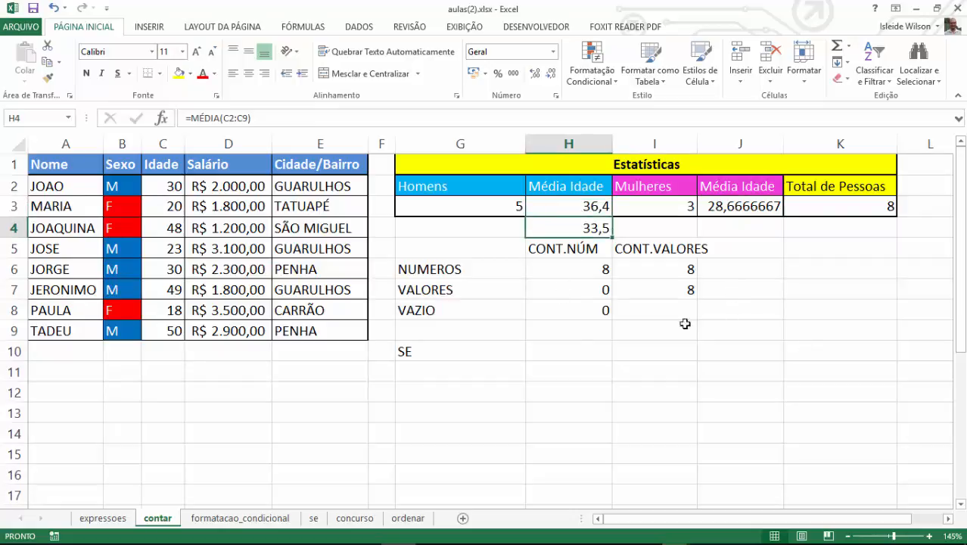
{"action": "left_click", "coordinate": [733, 209]}
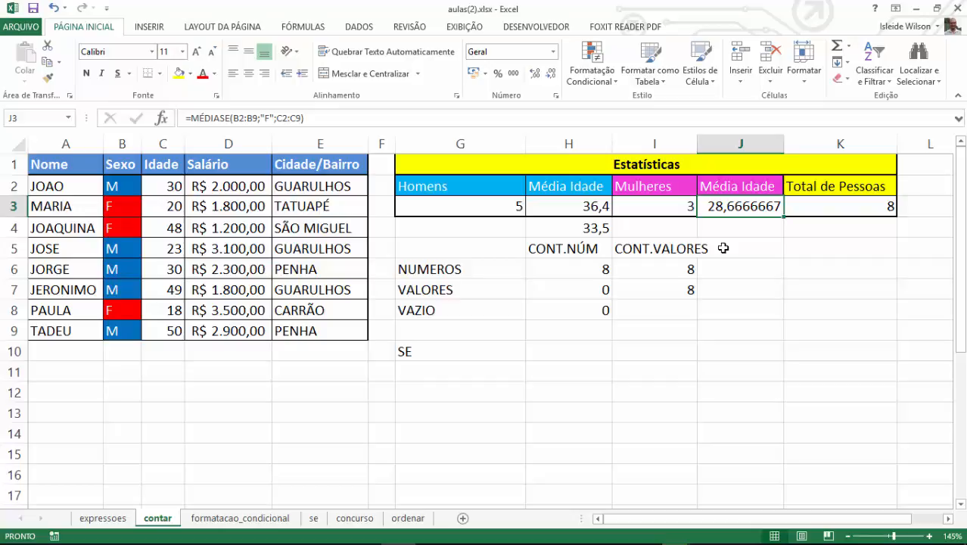
{"action": "left_click", "coordinate": [553, 75]}
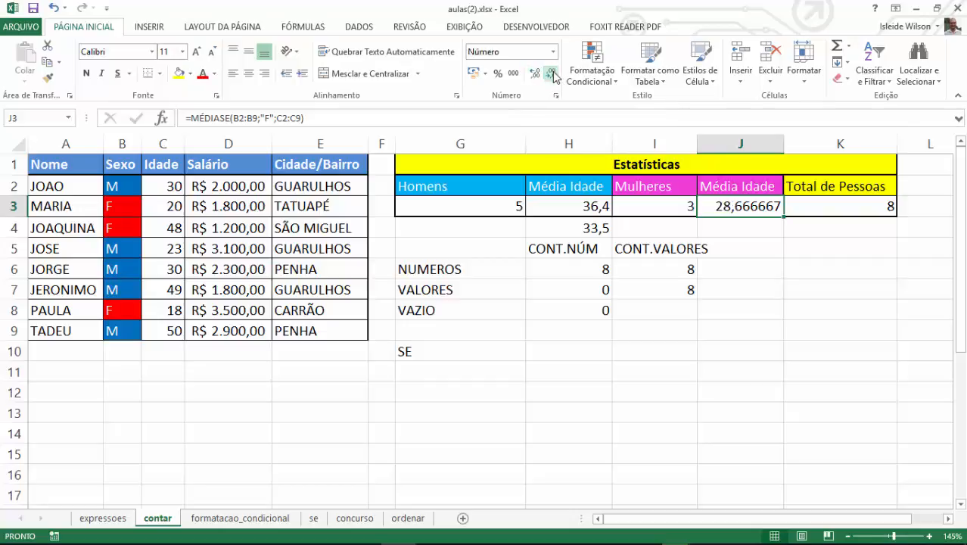
{"action": "left_click", "coordinate": [554, 75]}
{"action": "left_click", "coordinate": [553, 75]}
{"action": "left_click", "coordinate": [554, 75]}
{"action": "left_click", "coordinate": [553, 75]}
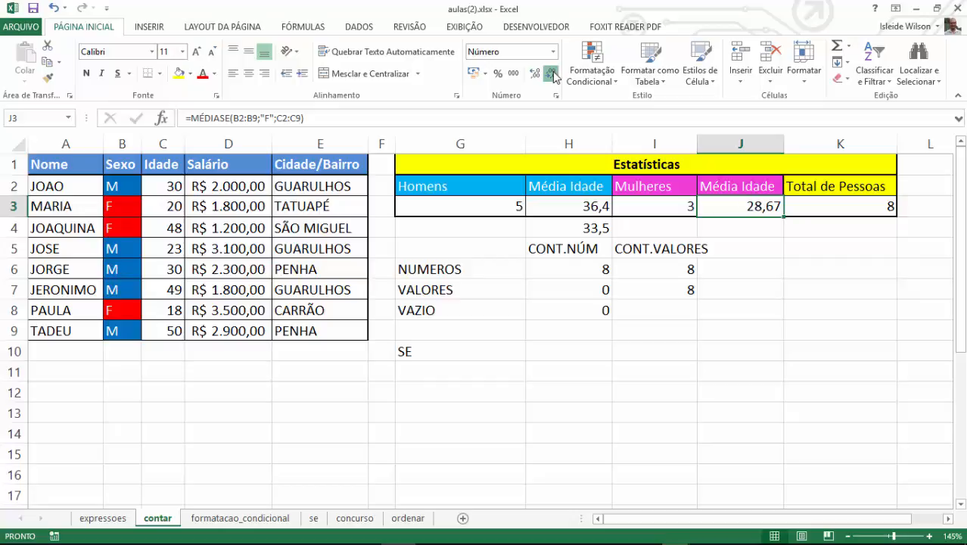
{"action": "left_click", "coordinate": [554, 75]}
{"action": "left_click", "coordinate": [543, 75]}
- Add several decimal places to the men's average age in H3, and reduce them to two
{"action": "left_click", "coordinate": [579, 203]}
{"action": "left_click", "coordinate": [540, 76]}
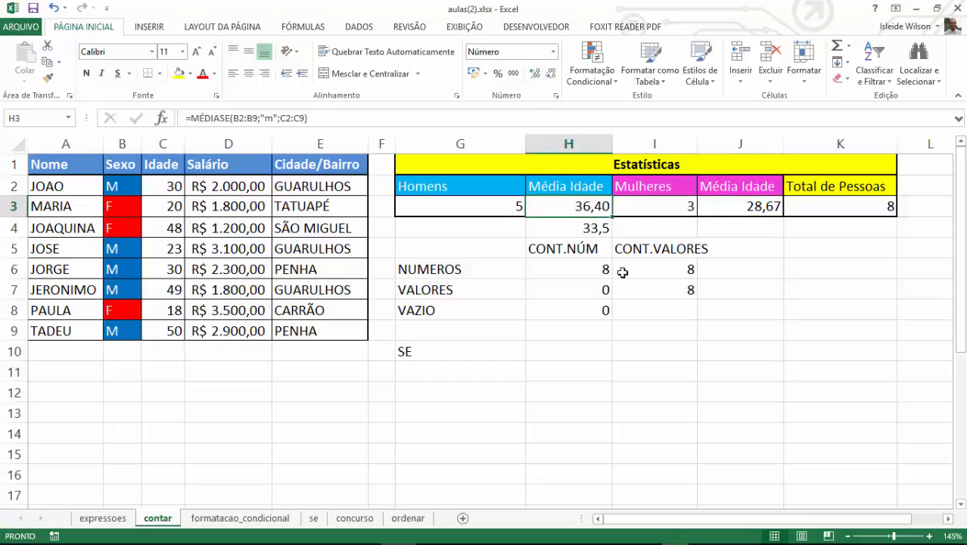
{"action": "left_click", "coordinate": [540, 75]}
{"action": "left_click", "coordinate": [541, 75]}
{"action": "left_click", "coordinate": [541, 75]}
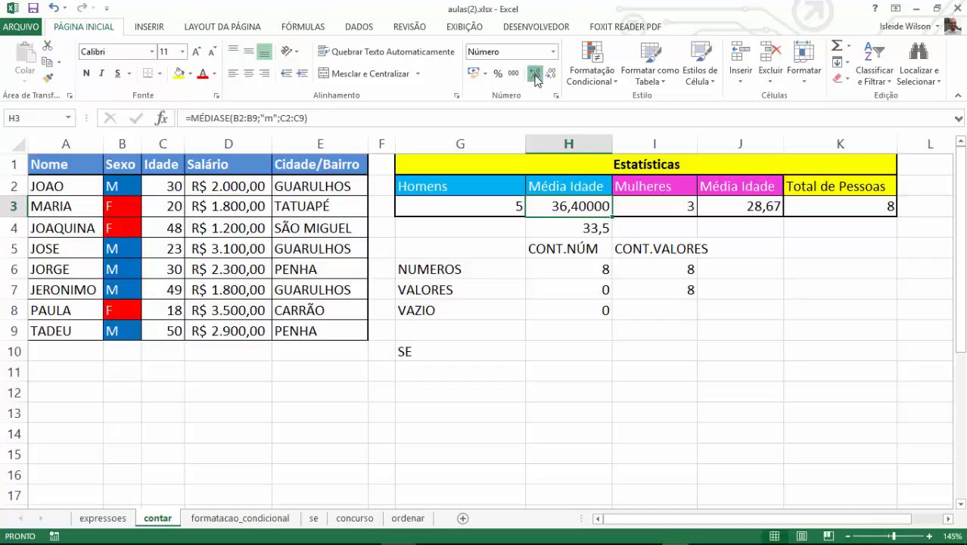
{"action": "left_click", "coordinate": [541, 75]}
{"action": "left_click", "coordinate": [551, 76]}
{"action": "left_click", "coordinate": [551, 76]}
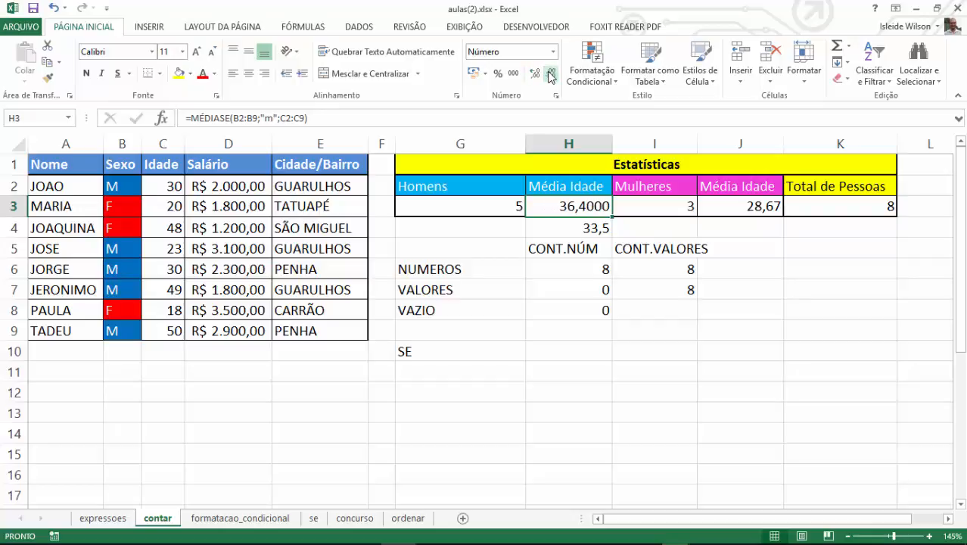
{"action": "left_click", "coordinate": [551, 76]}
{"action": "left_click", "coordinate": [552, 75]}
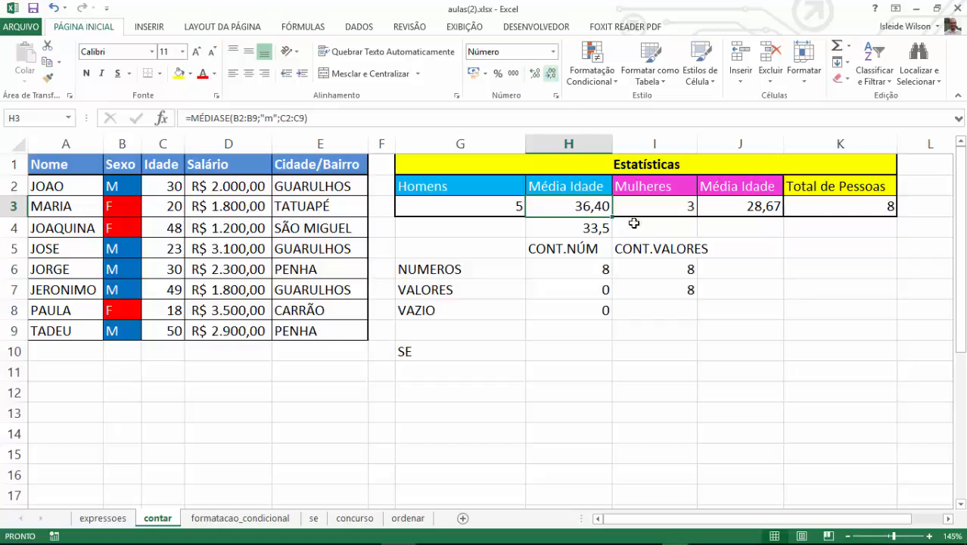
- Calculate the men's total salary in H11 with SOMASE, using range B2:B9, criterion "M" and sum range D2:D9
{"action": "left_click", "coordinate": [605, 372]}
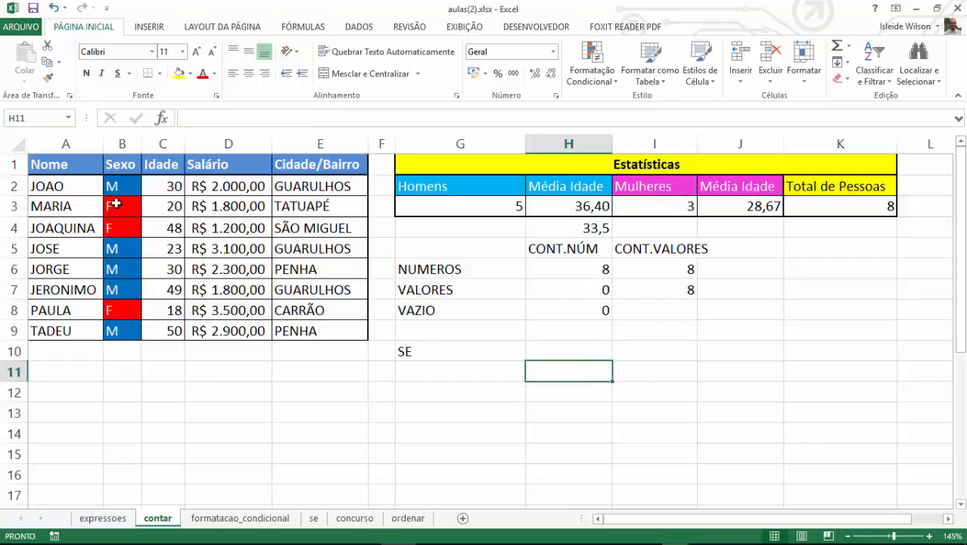
{"action": "left_click_drag", "start_coordinate": [116, 187], "coordinate": [120, 318]}
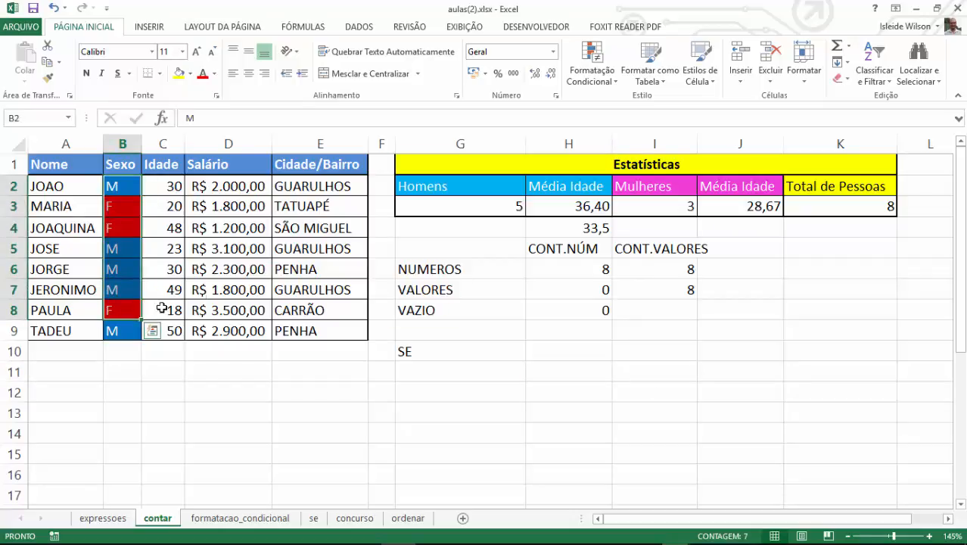
{"action": "left_click", "coordinate": [206, 291]}
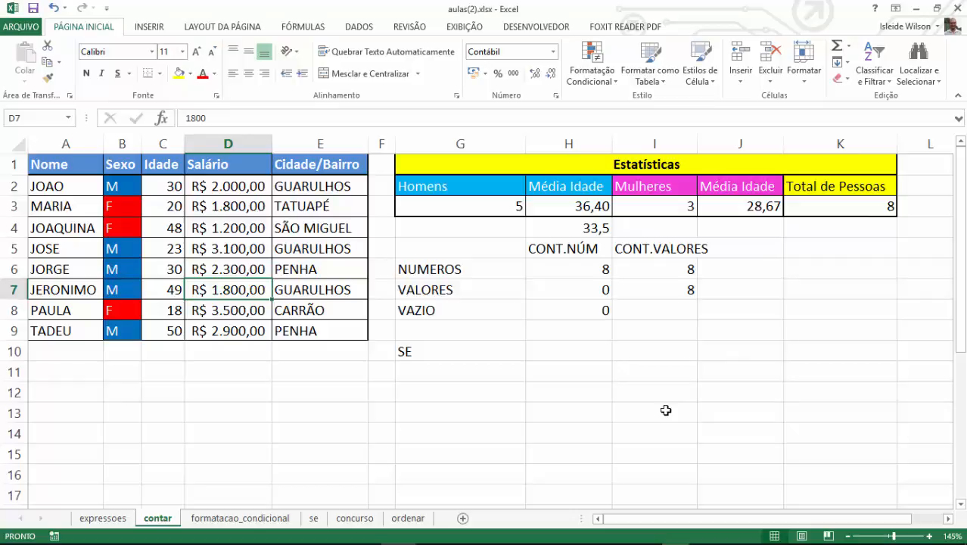
{"action": "left_click", "coordinate": [566, 369]}
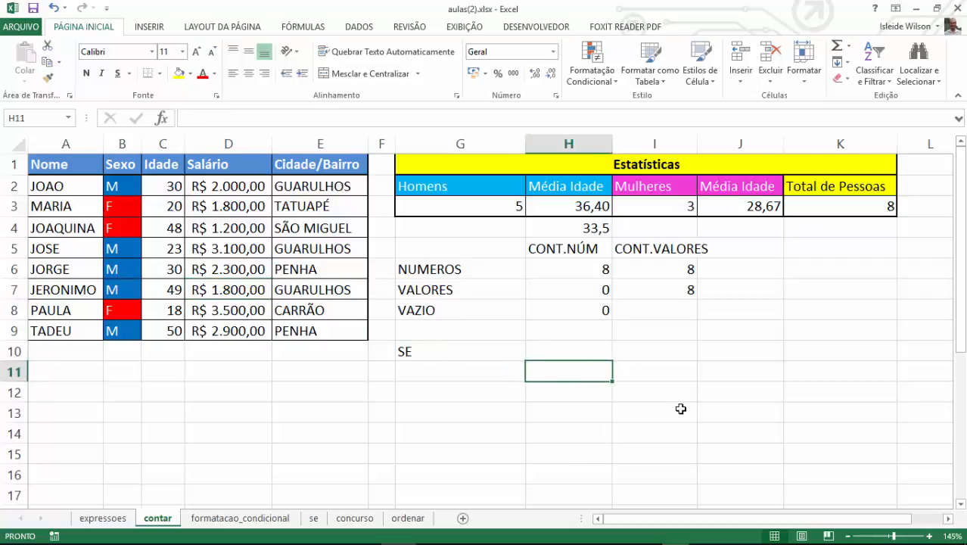
{"action": "type", "text": "=somase"}
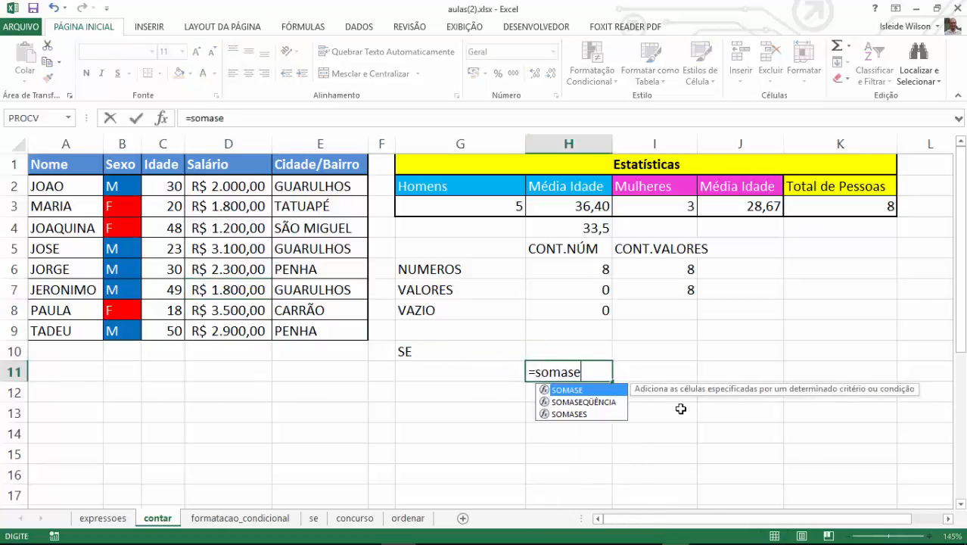
{"action": "key", "text": "Tab"}
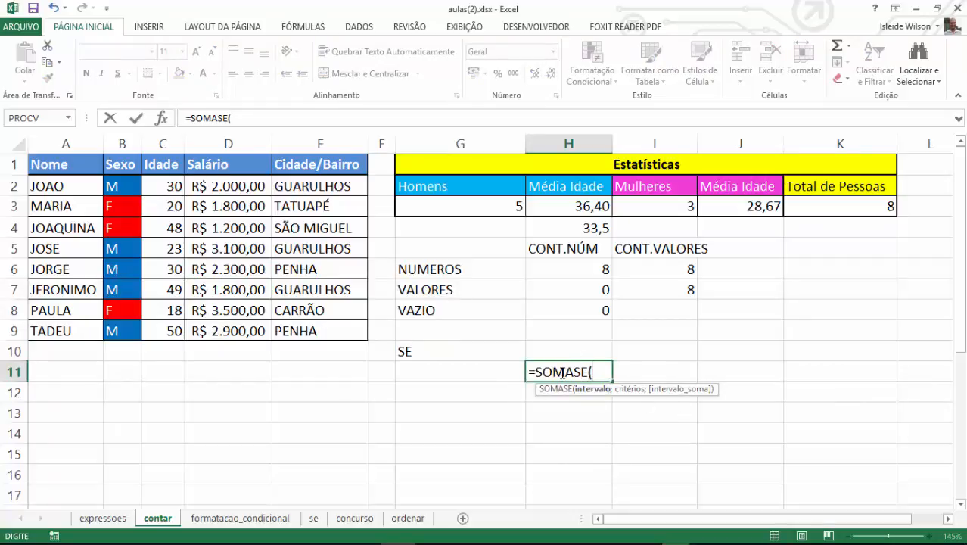
{"action": "left_click_drag", "start_coordinate": [117, 190], "coordinate": [123, 323]}
{"action": "type", "text": ";\""}
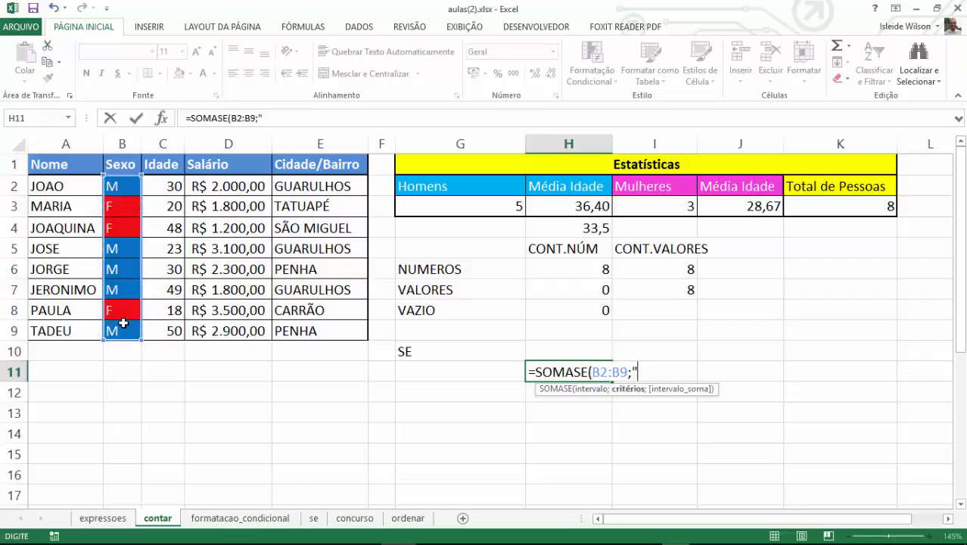
{"action": "type", "text": "M\";"}
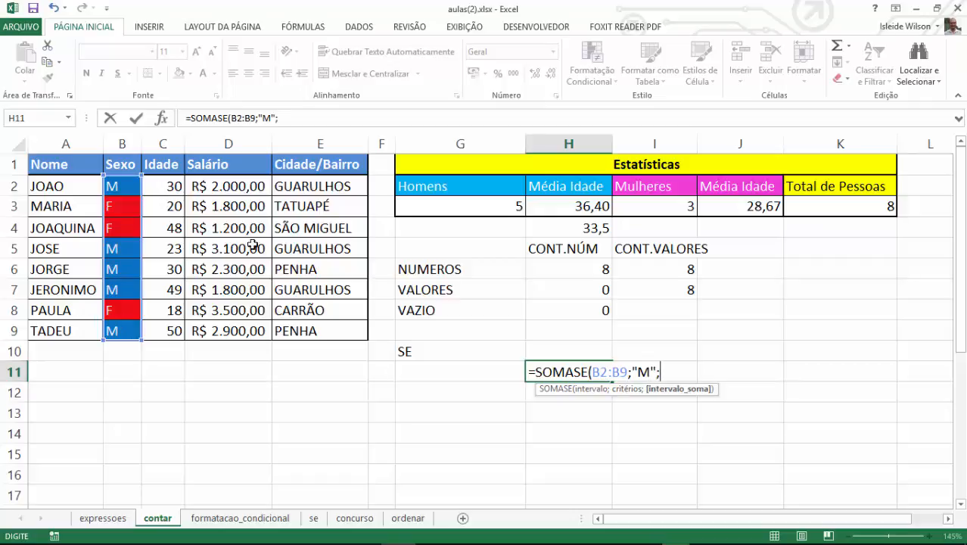
{"action": "left_click", "coordinate": [239, 186]}
{"action": "left_click_drag", "start_coordinate": [239, 186], "coordinate": [235, 331]}
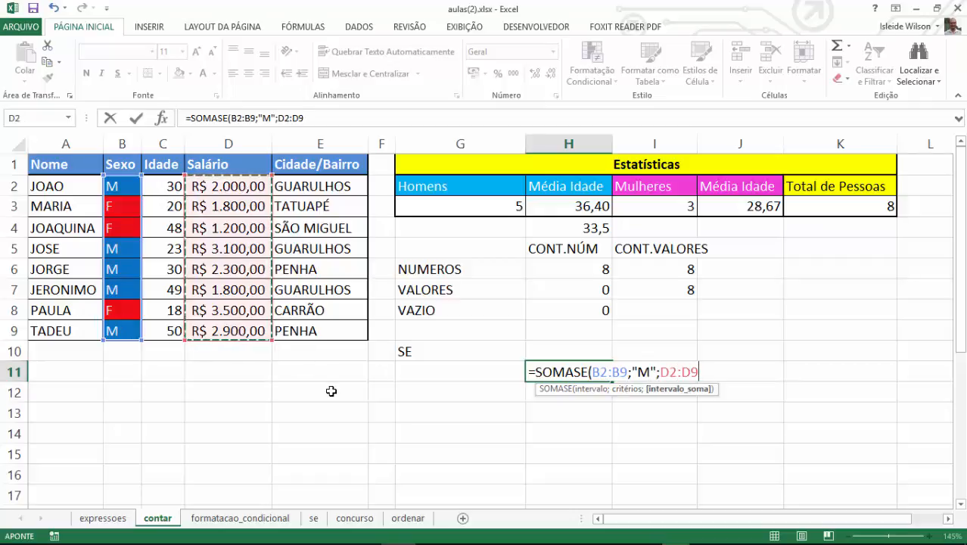
{"action": "key", "text": "Return"}
- Label the salary total columns with Homens in H10 and Mulheres in I10
{"action": "key", "text": "Up"}
{"action": "key", "text": "Up"}
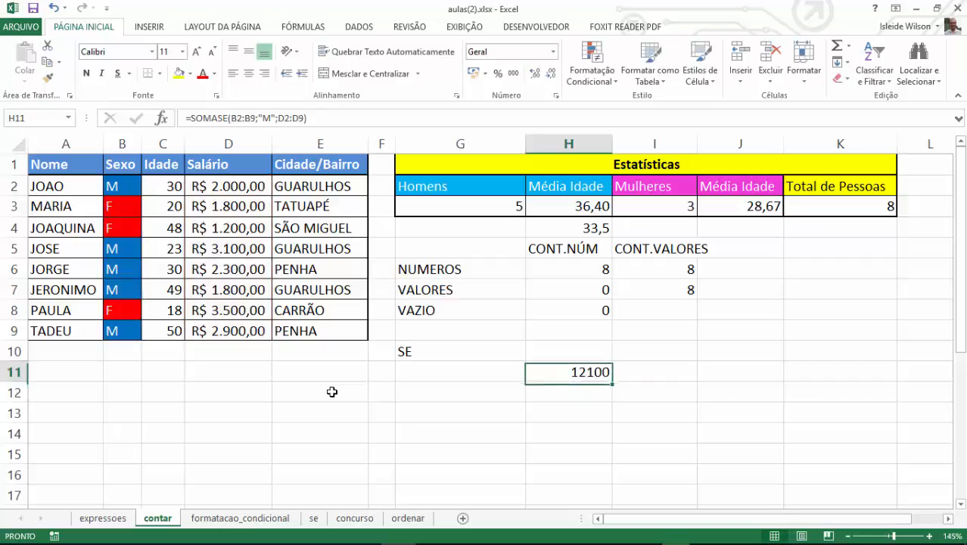
{"action": "type", "text": "Homens"}
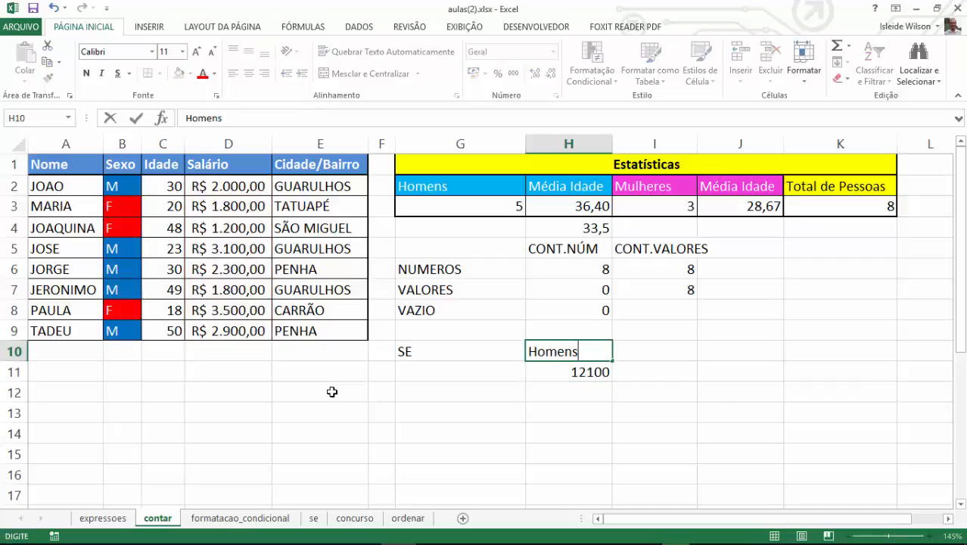
{"action": "key", "text": "Tab"}
{"action": "type", "text": "Mulheres"}
{"action": "key", "text": "Return"}
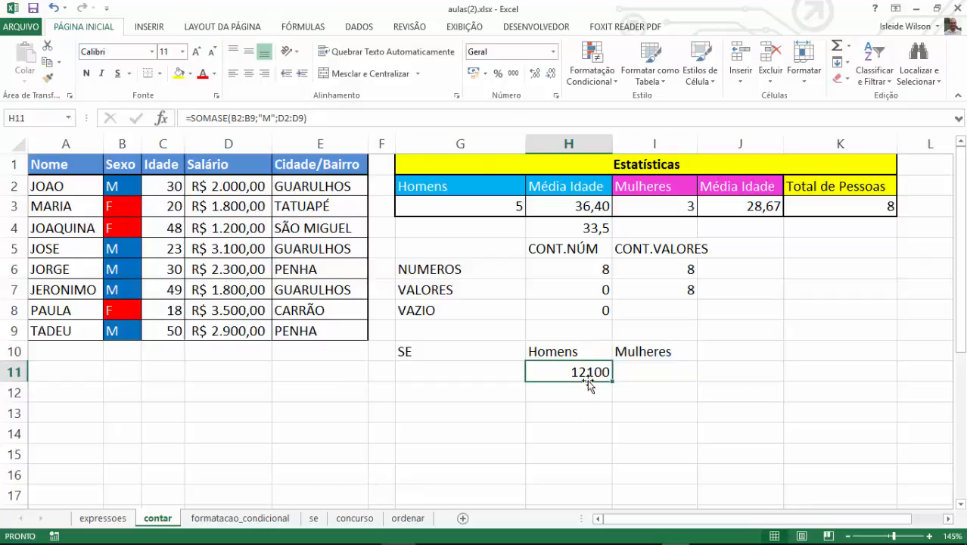
- Apply the R$ accounting number format to H11:I11
{"action": "mouse_move", "coordinate": [610, 376]}
{"action": "left_mouse_down"}
{"action": "mouse_move", "coordinate": [691, 381]}
{"action": "mouse_move", "coordinate": [607, 382]}
{"action": "mouse_move", "coordinate": [625, 364]}
{"action": "left_mouse_up"}
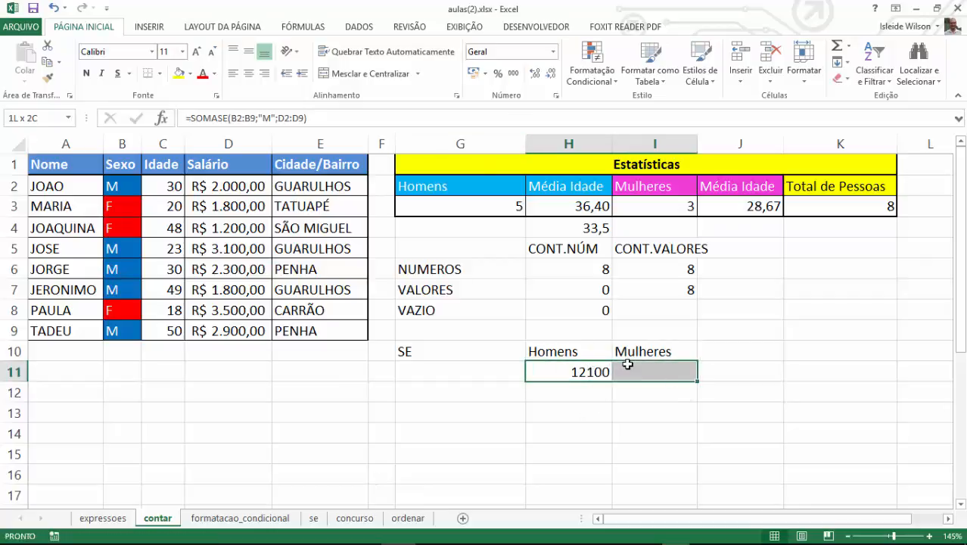
{"action": "left_click", "coordinate": [483, 78]}
{"action": "left_click", "coordinate": [519, 406]}
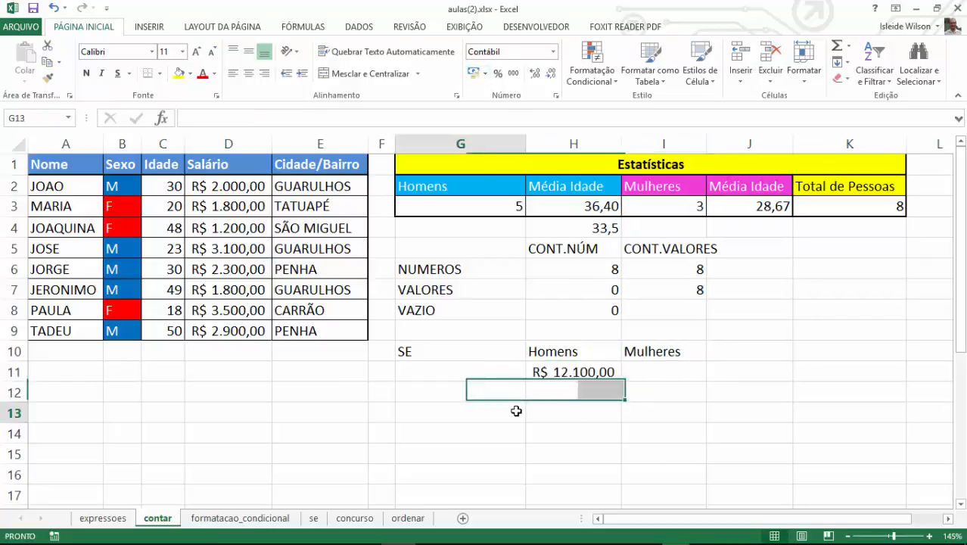
- Calculate the women's total salary in I11 with SOMASE, using range B2:B9, criterion "F" and sum range D2:D9
{"action": "left_click", "coordinate": [631, 371]}
{"action": "type", "text": "=somase"}
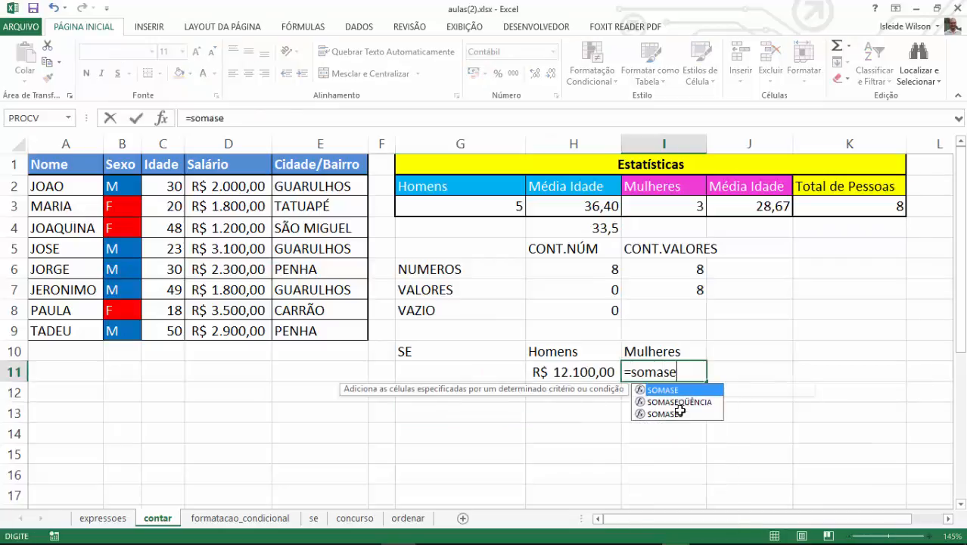
{"action": "key", "text": "Tab"}
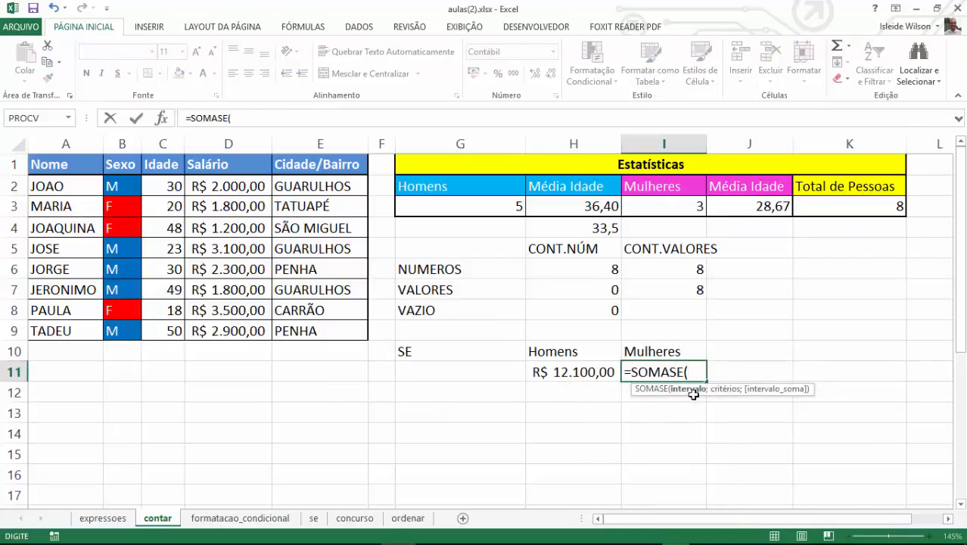
{"action": "left_click_drag", "start_coordinate": [112, 190], "coordinate": [129, 327]}
{"action": "type", "text": ";"}
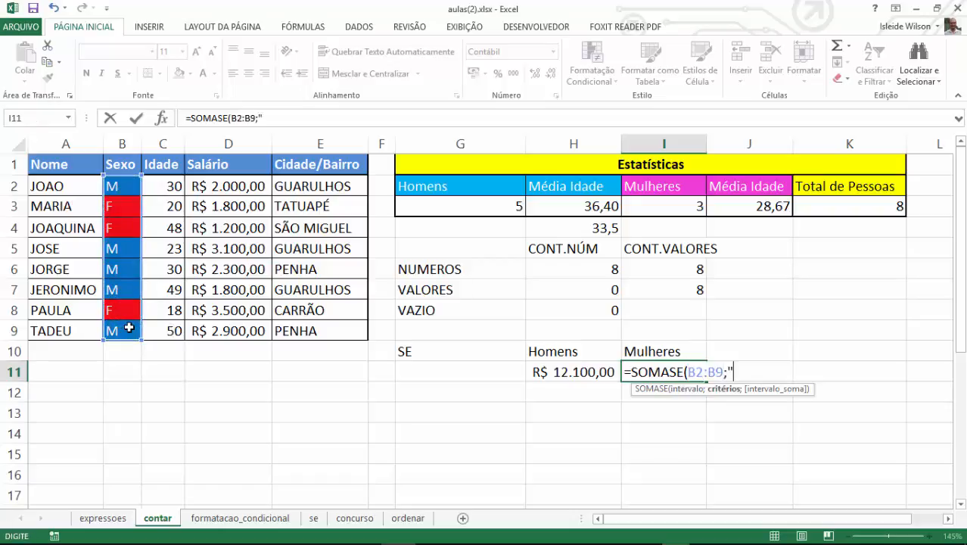
{"action": "type", "text": "\"F\";"}
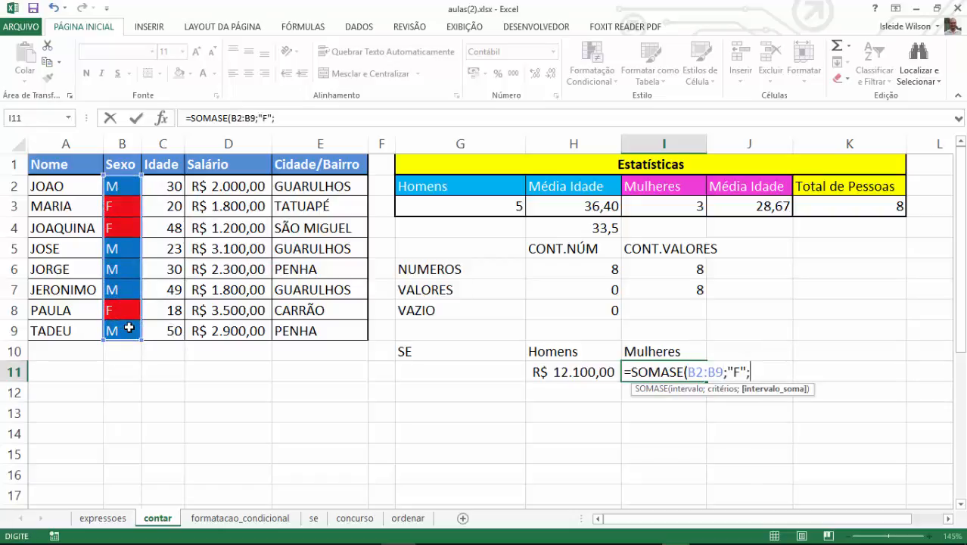
{"action": "left_click_drag", "start_coordinate": [220, 186], "coordinate": [223, 340]}
{"action": "key", "text": "Return"}
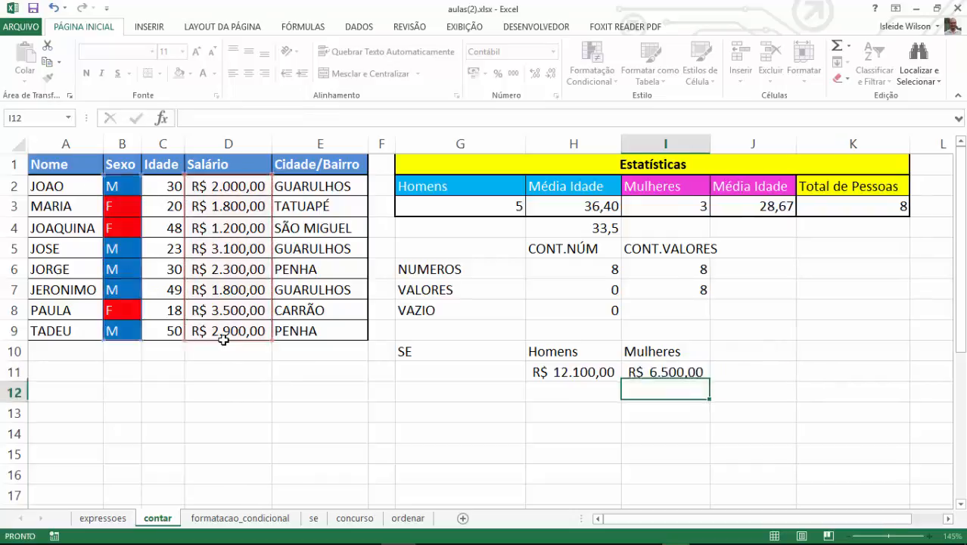